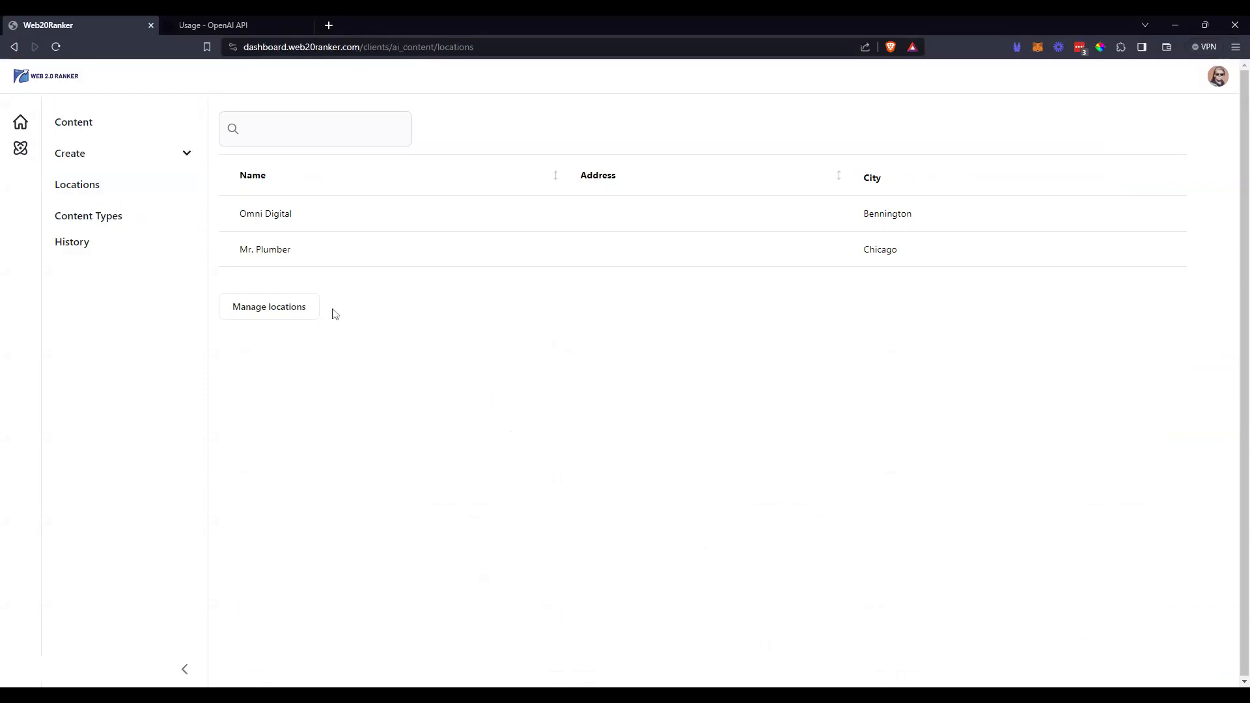
Open the content types list and start creating a new content type.
left_click(262, 253)
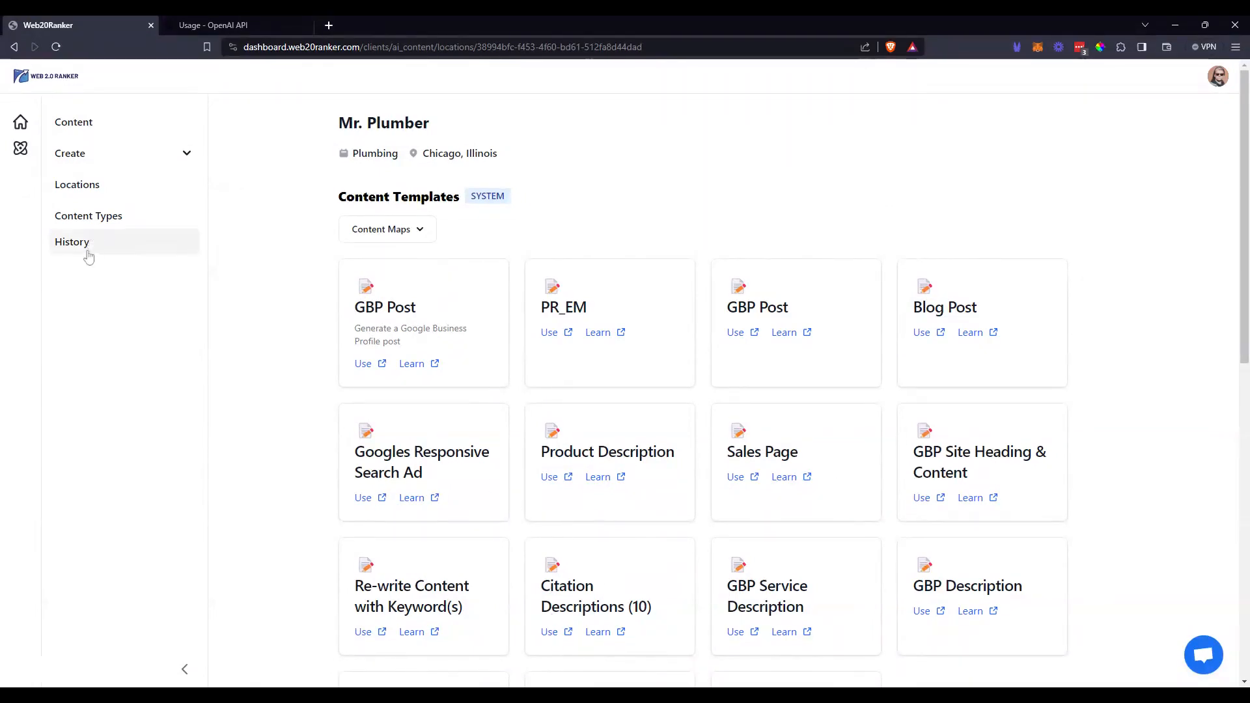
left_click(105, 222)
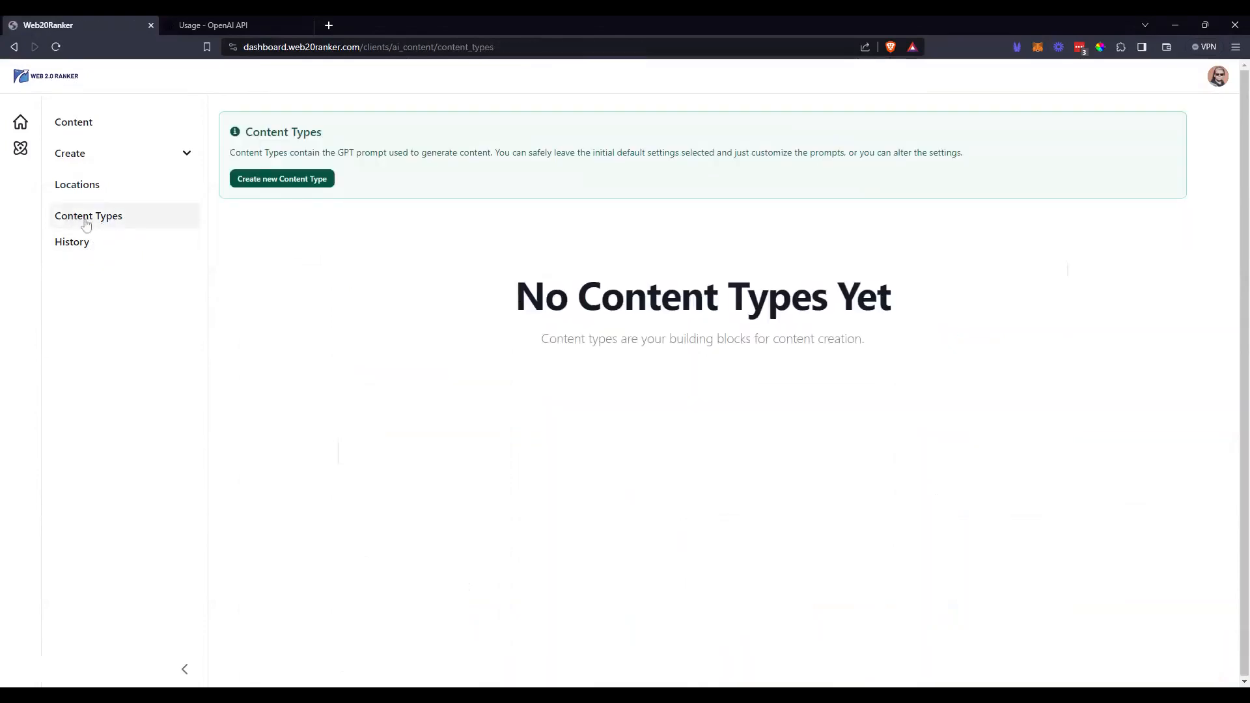
left_click(281, 180)
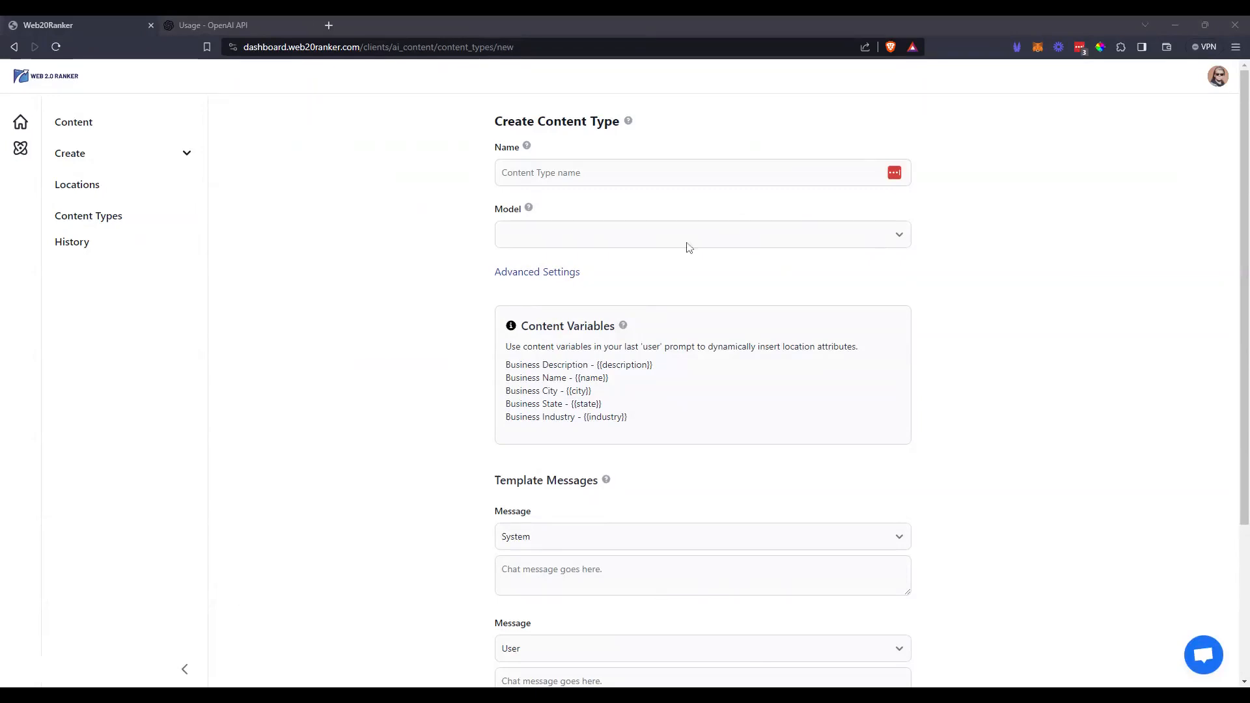
left_click(1110, 241)
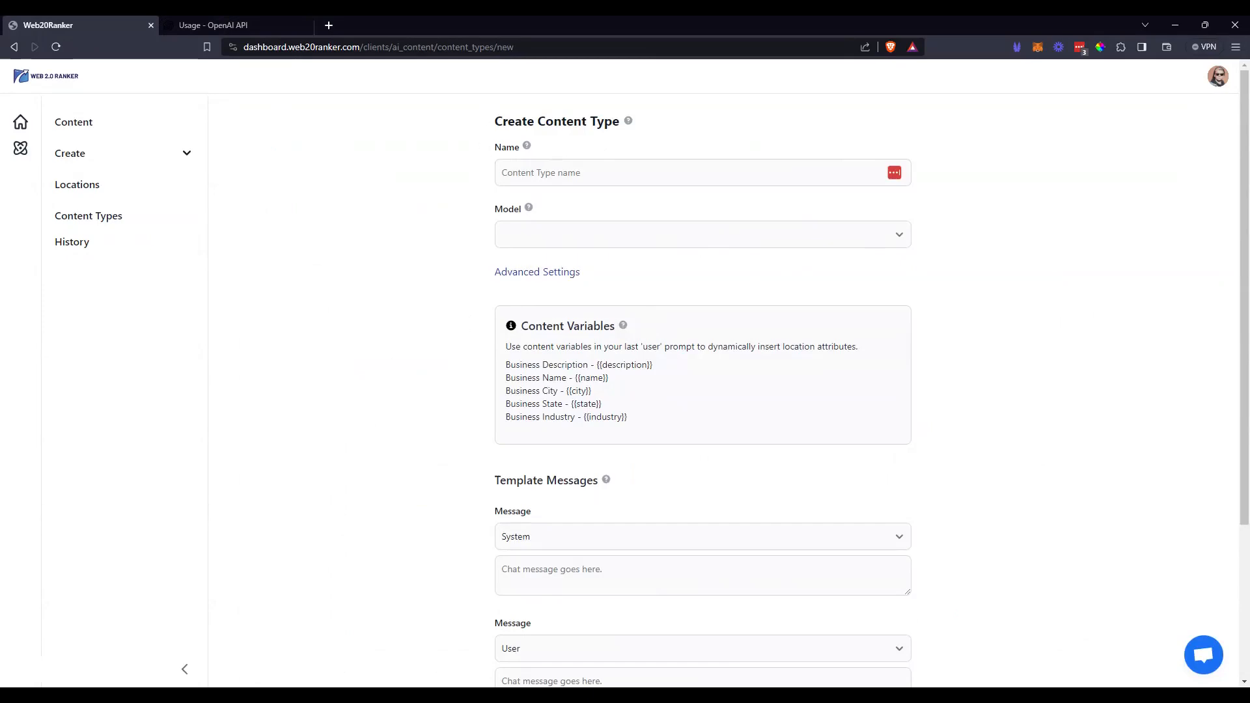
Name the content type "Review Social Media Post" and select gpt-4 as its model.
left_click(573, 172)
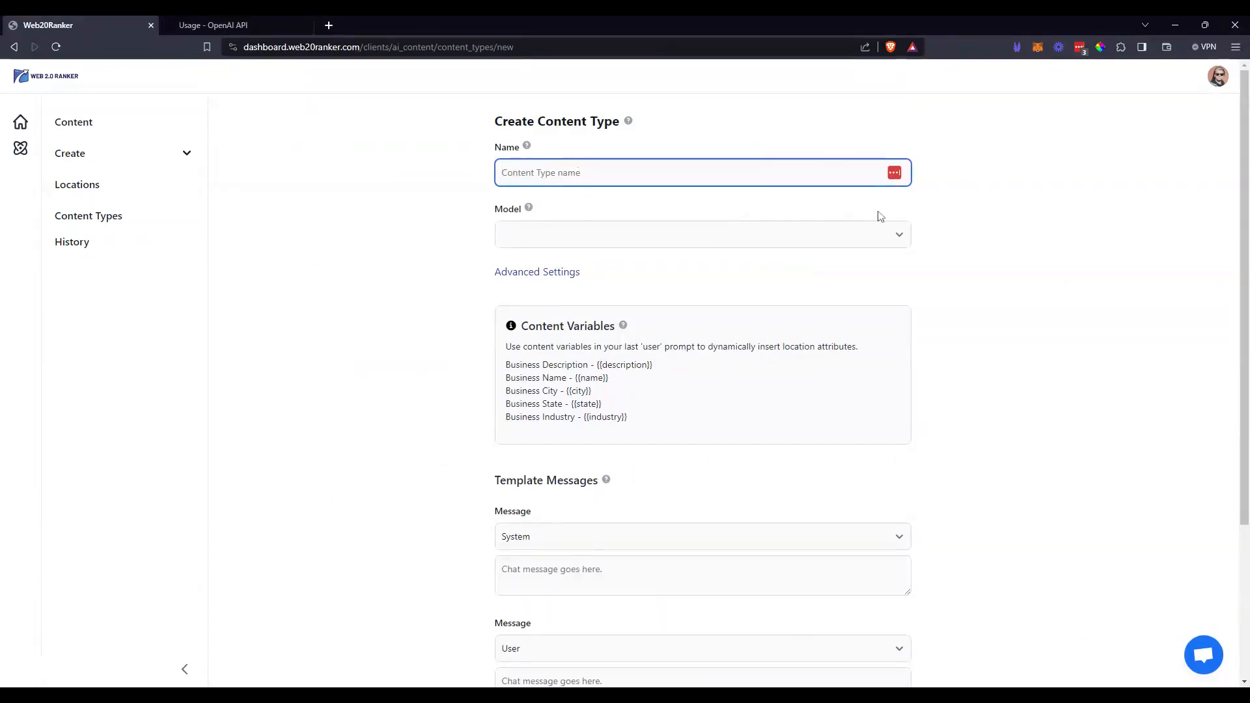
type("df")
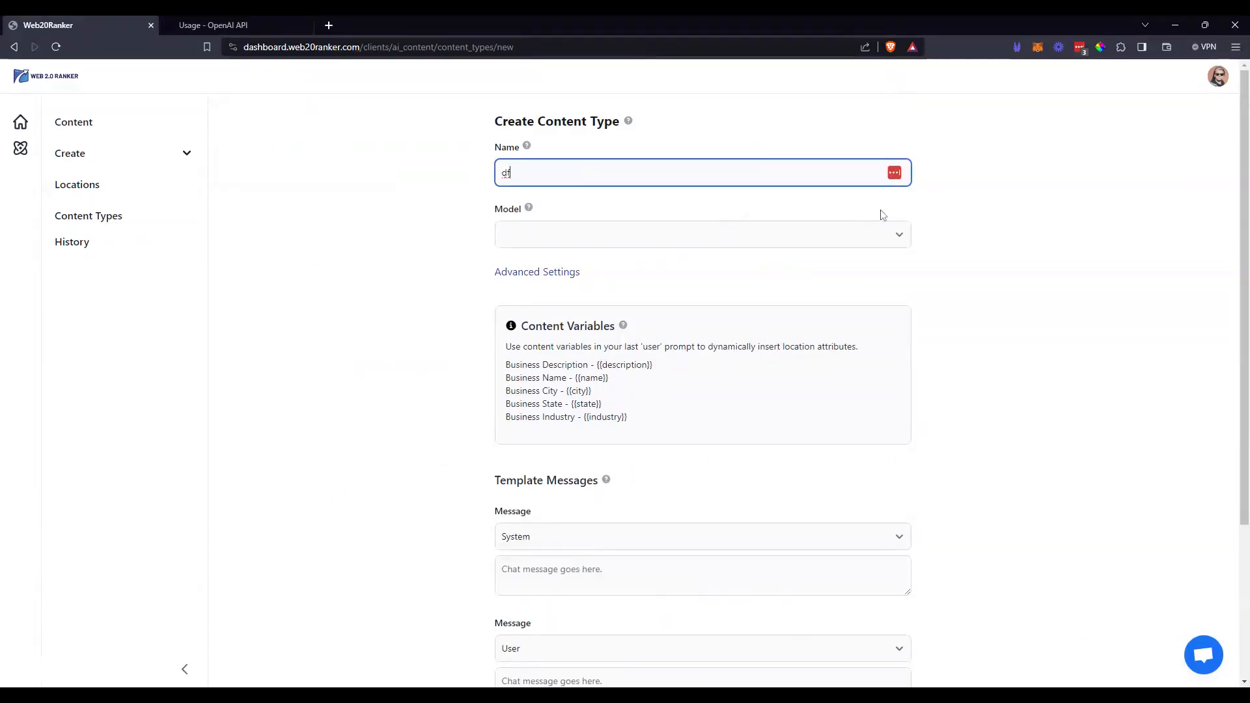
key("ctrl+a")
type("Review Social Media Post")
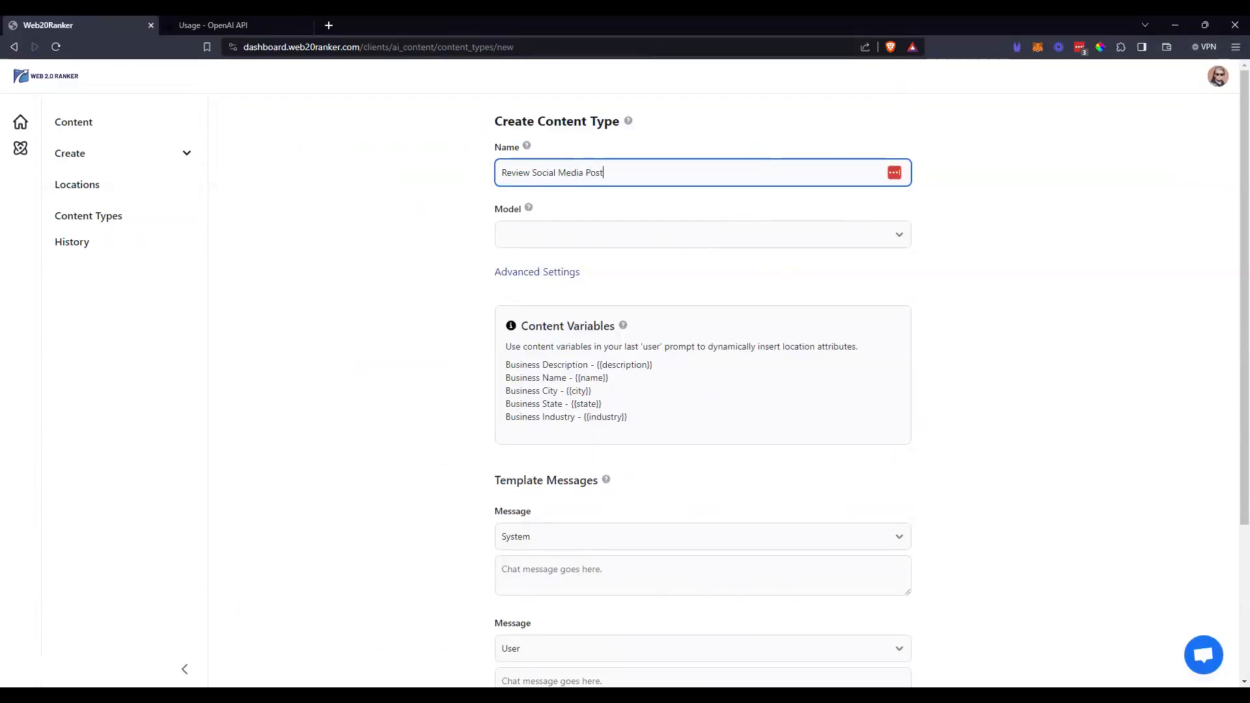
left_click(558, 234)
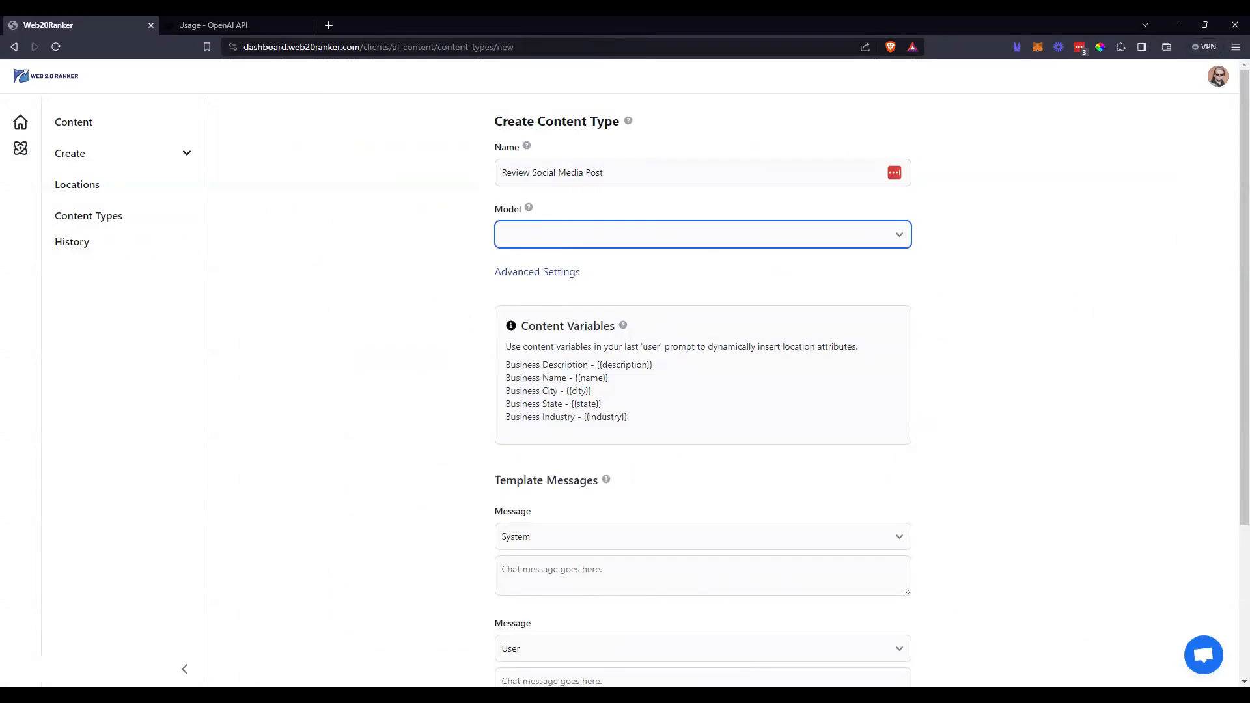
left_click(527, 259)
Examine the content variables available for the user prompt and the template message sections.
scroll(984, 341, "down", 1)
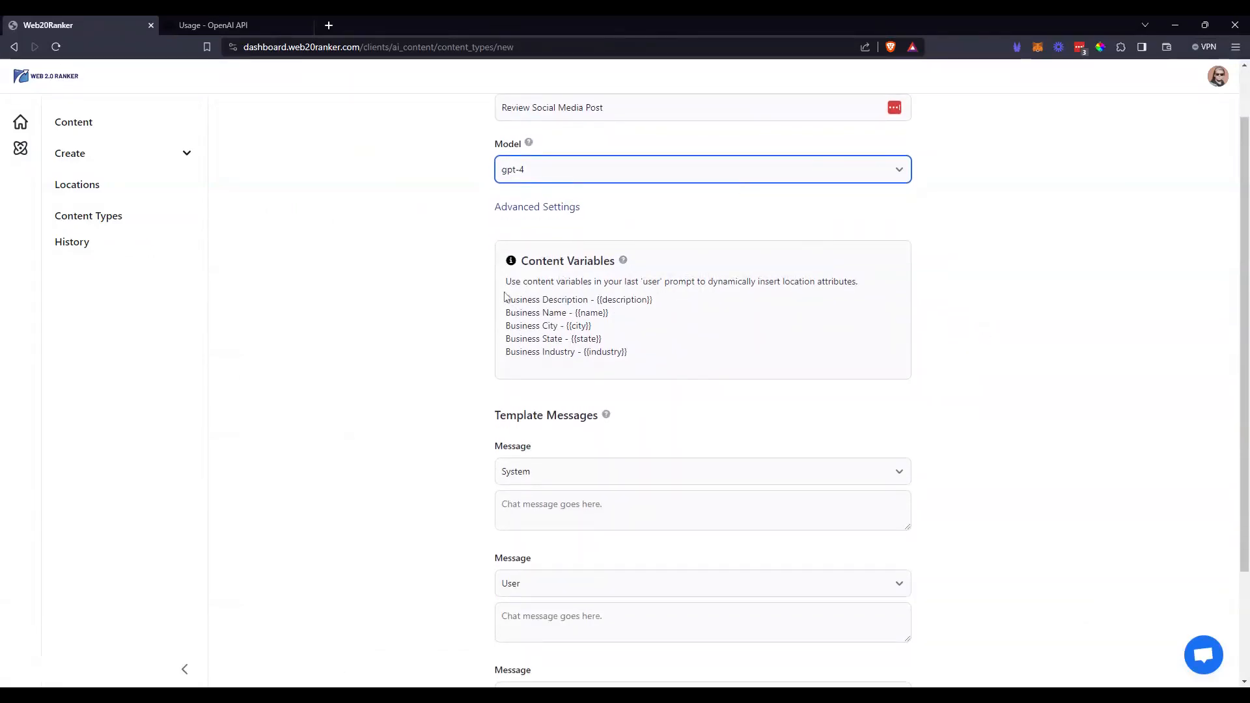
left_click_drag(506, 281, 670, 358)
left_click(669, 355)
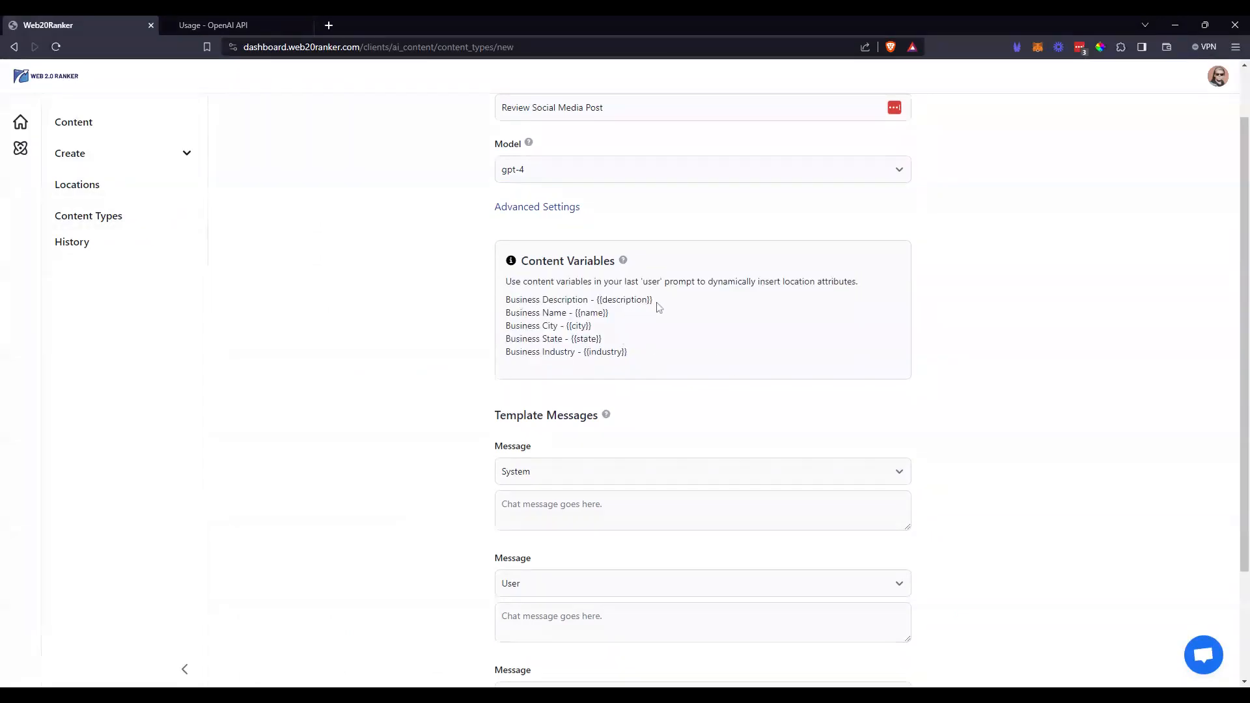
left_click_drag(655, 302, 557, 301)
left_click(564, 302)
scroll(723, 533, "down", 1)
scroll(723, 533, "down", 2)
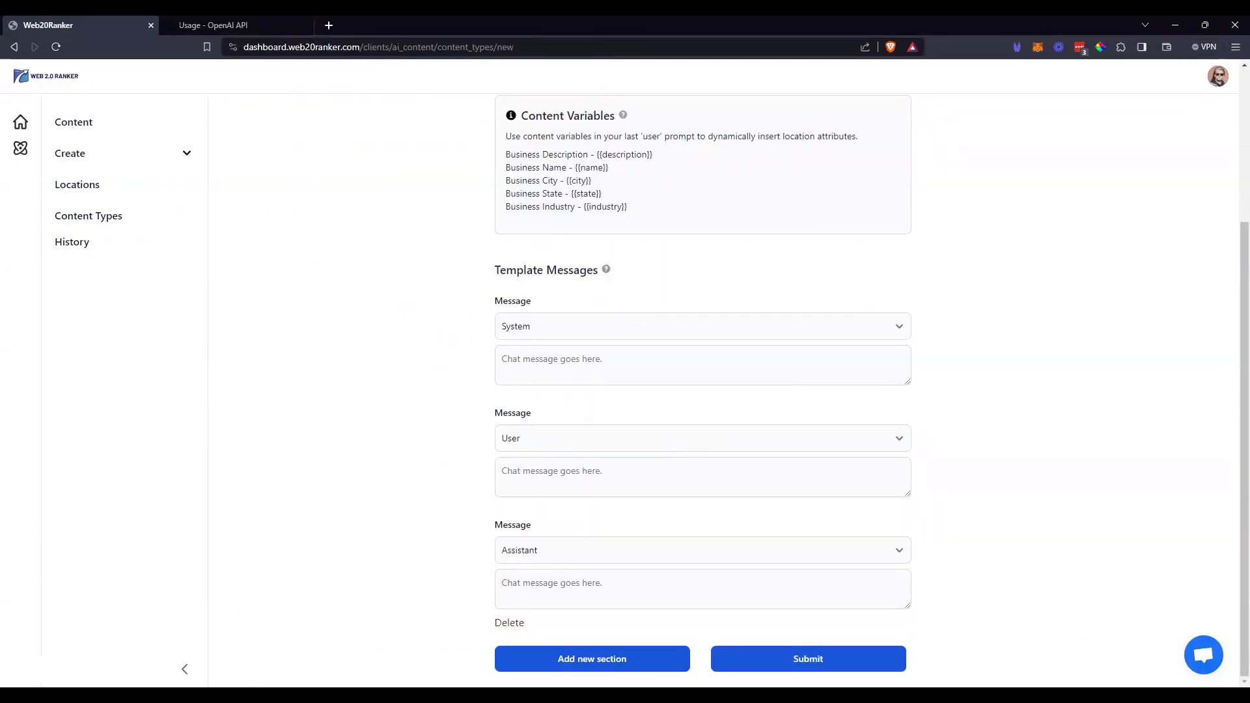
Paste the social media manager instructions for crafting Facebook posts from positive customer reviews into the System message, and fit the field to the text.
left_click(533, 337)
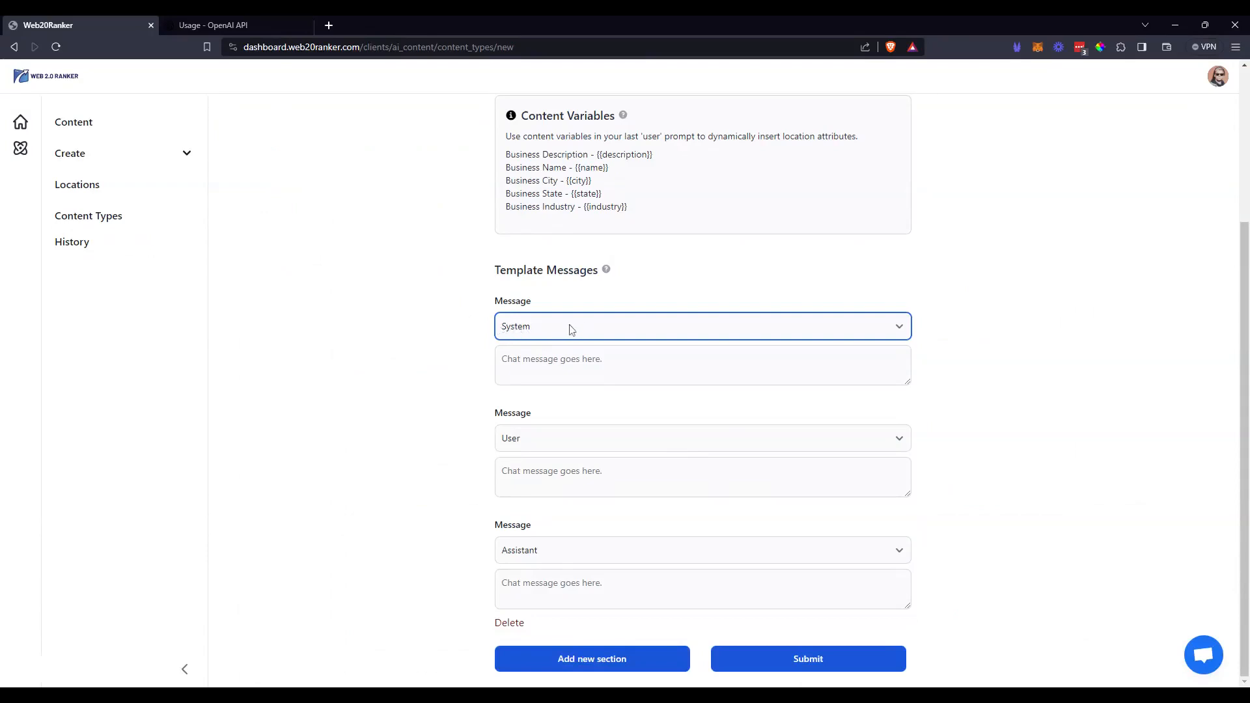
left_click(736, 694)
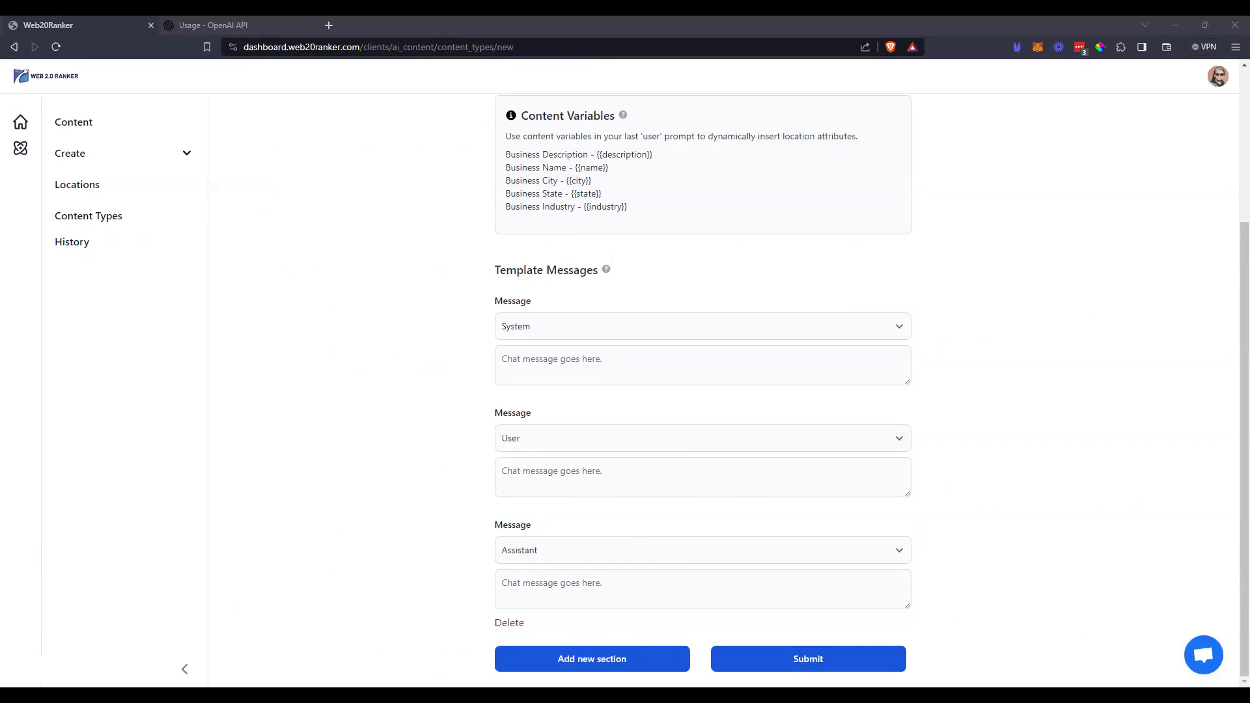
key("alt+Tab")
key("Tab")
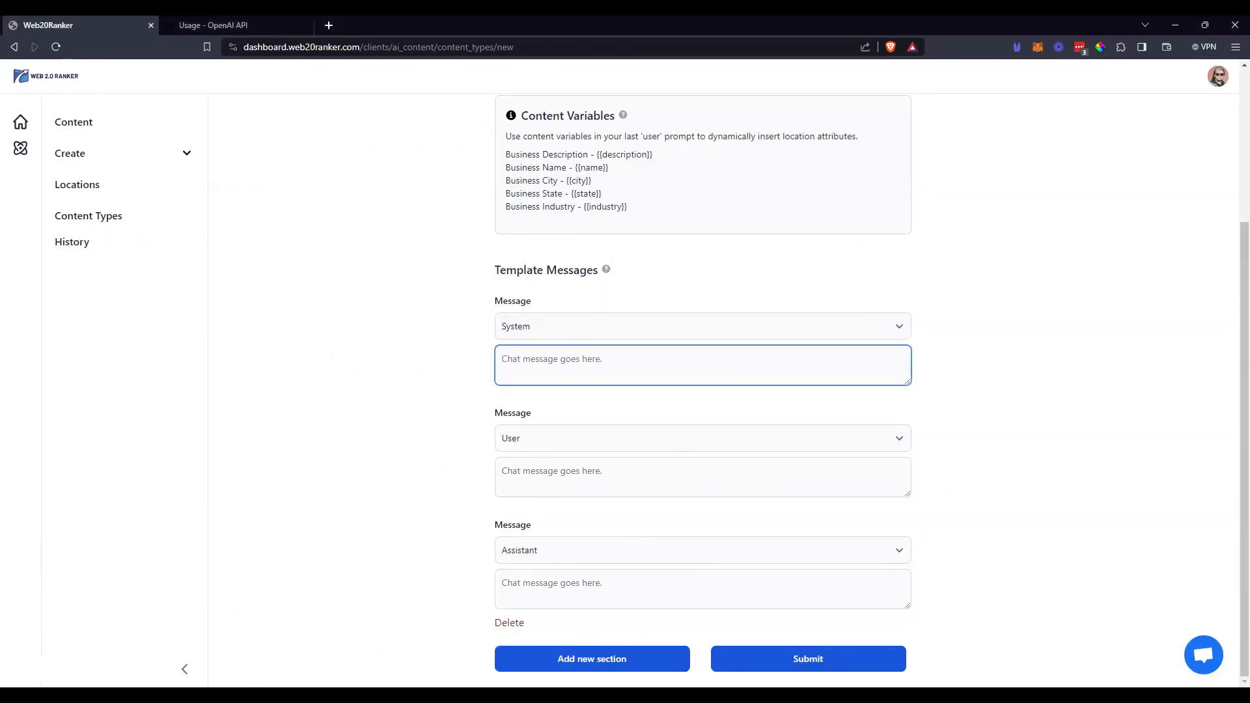
key("ctrl+v")
left_click_drag(907, 385, 909, 413)
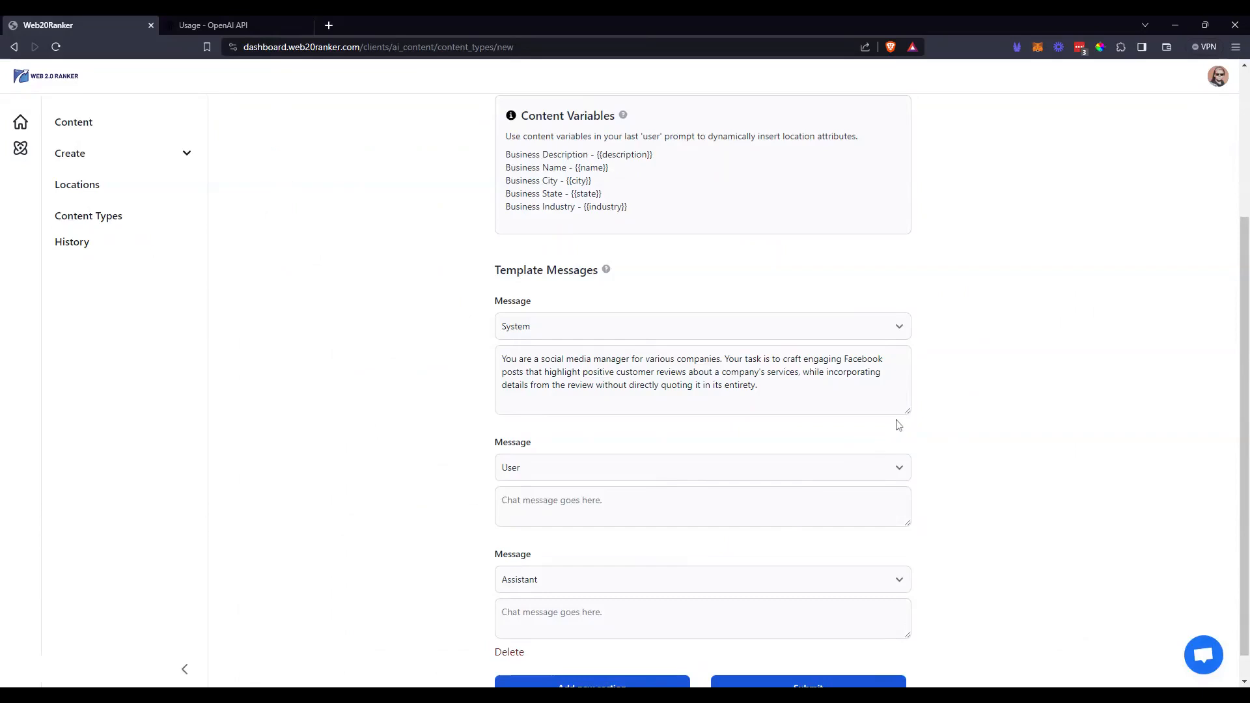
left_click_drag(908, 412, 907, 399)
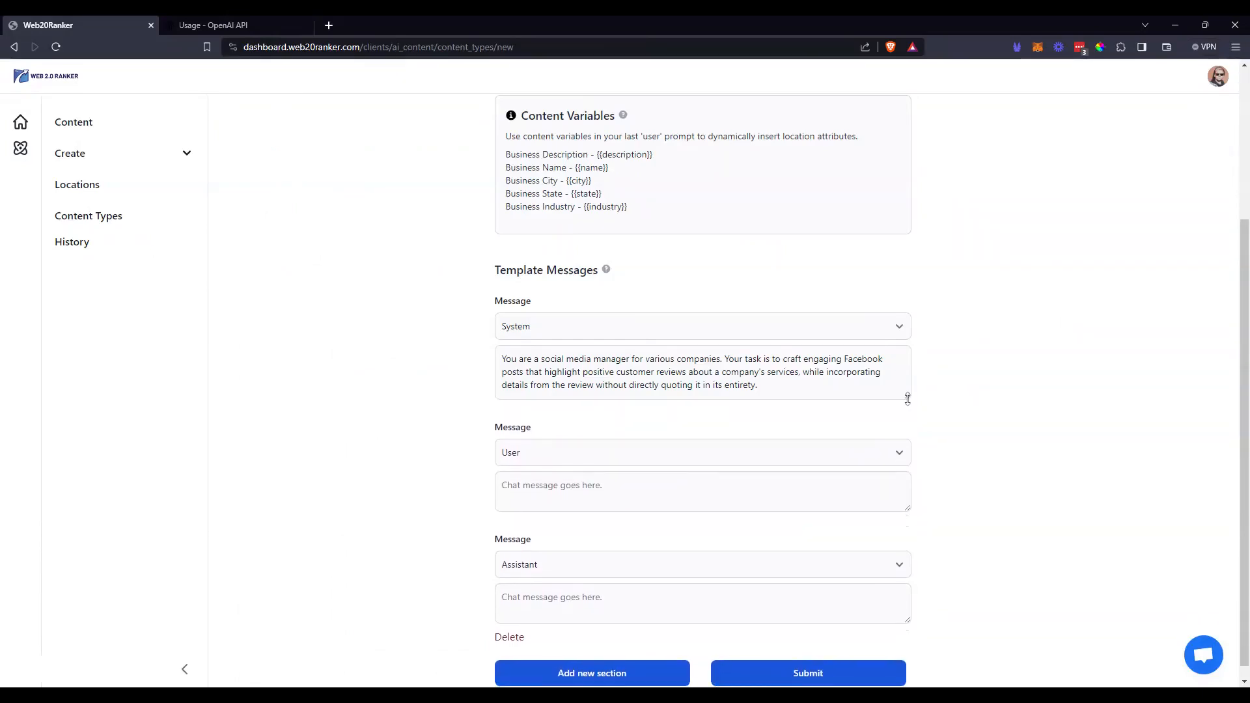
Paste the Peak Roofing Solutions Facebook post request, including the "Roofing Replacement" review, into the User message and enlarge the field to show it all.
scroll(1029, 417, "down", 1)
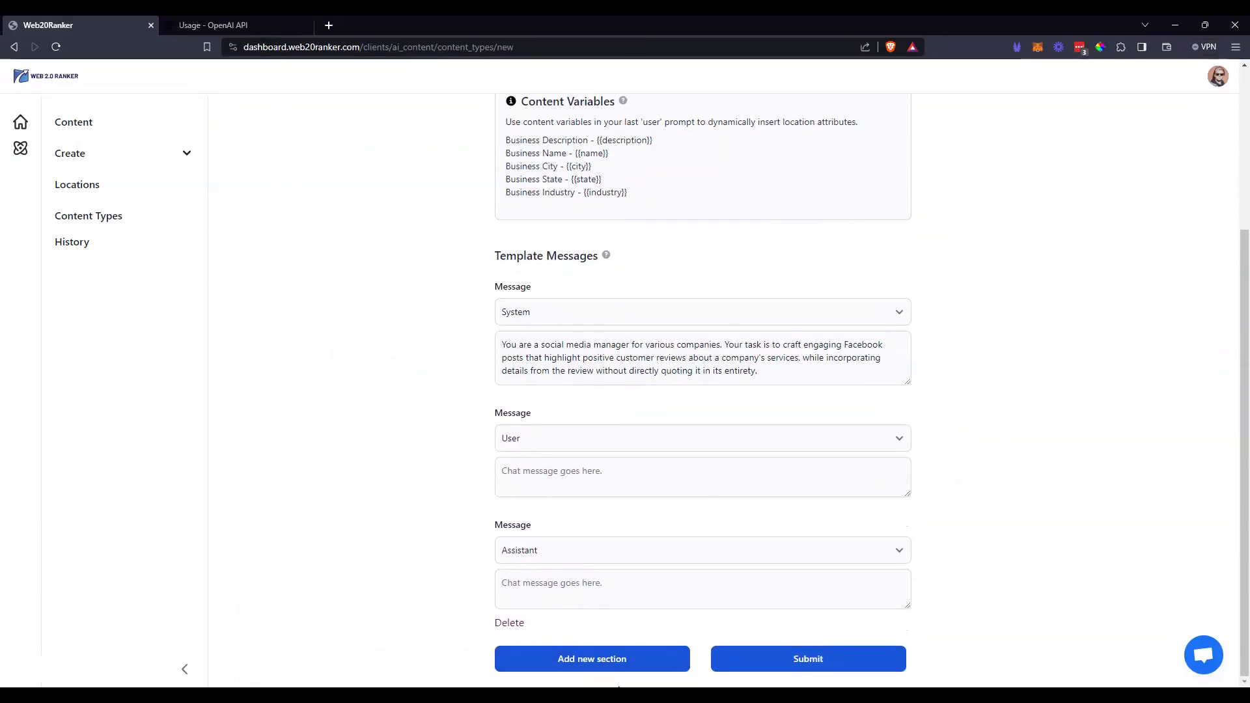
left_click(749, 696)
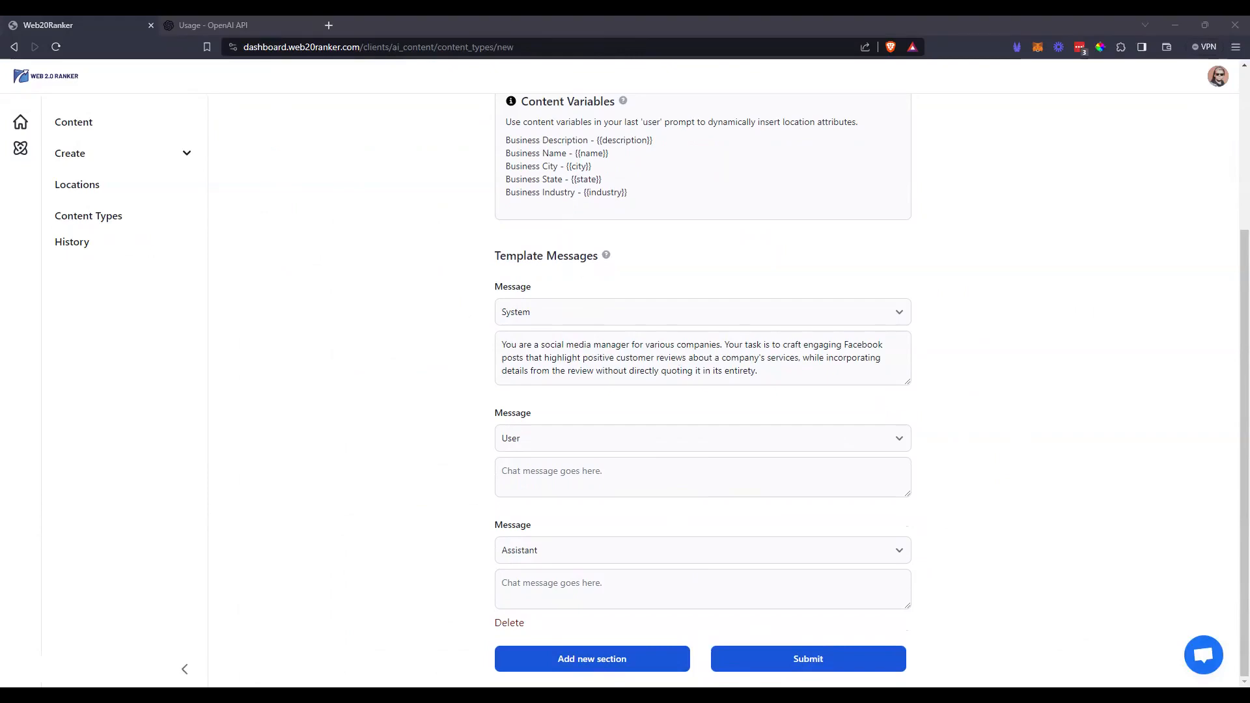
left_click(1040, 417)
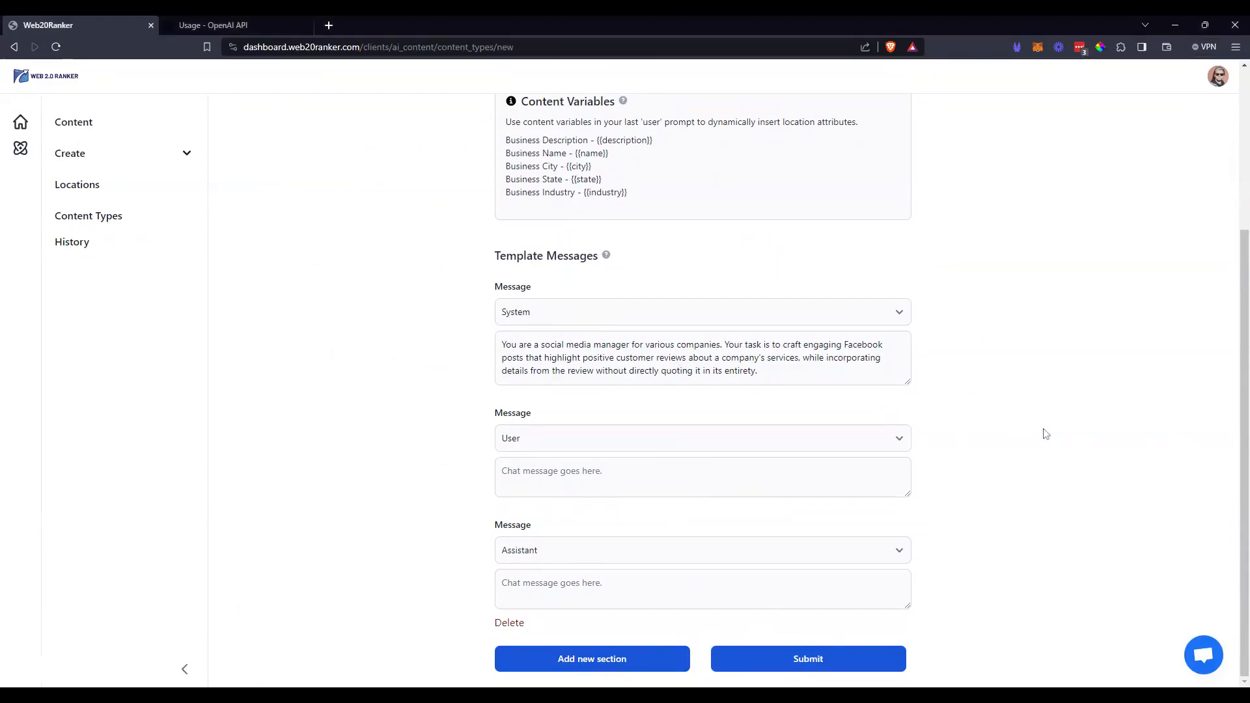
left_click(528, 447)
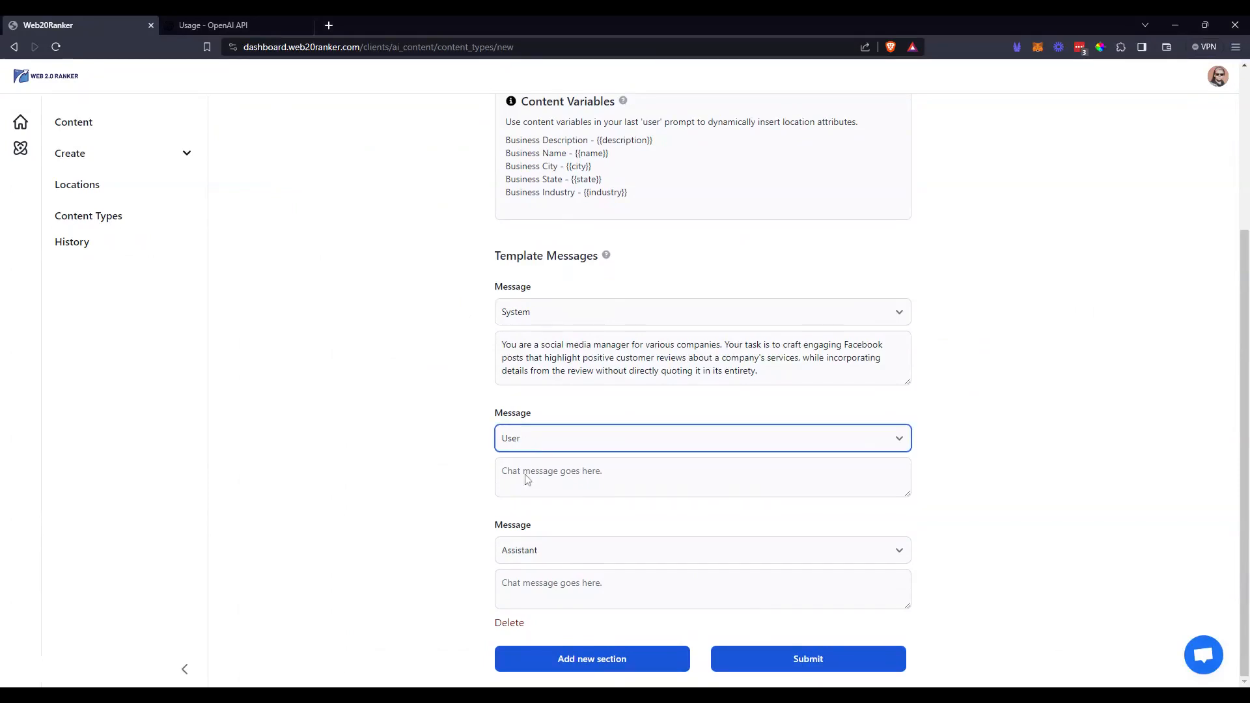
left_click(560, 473)
key("ctrl+v")
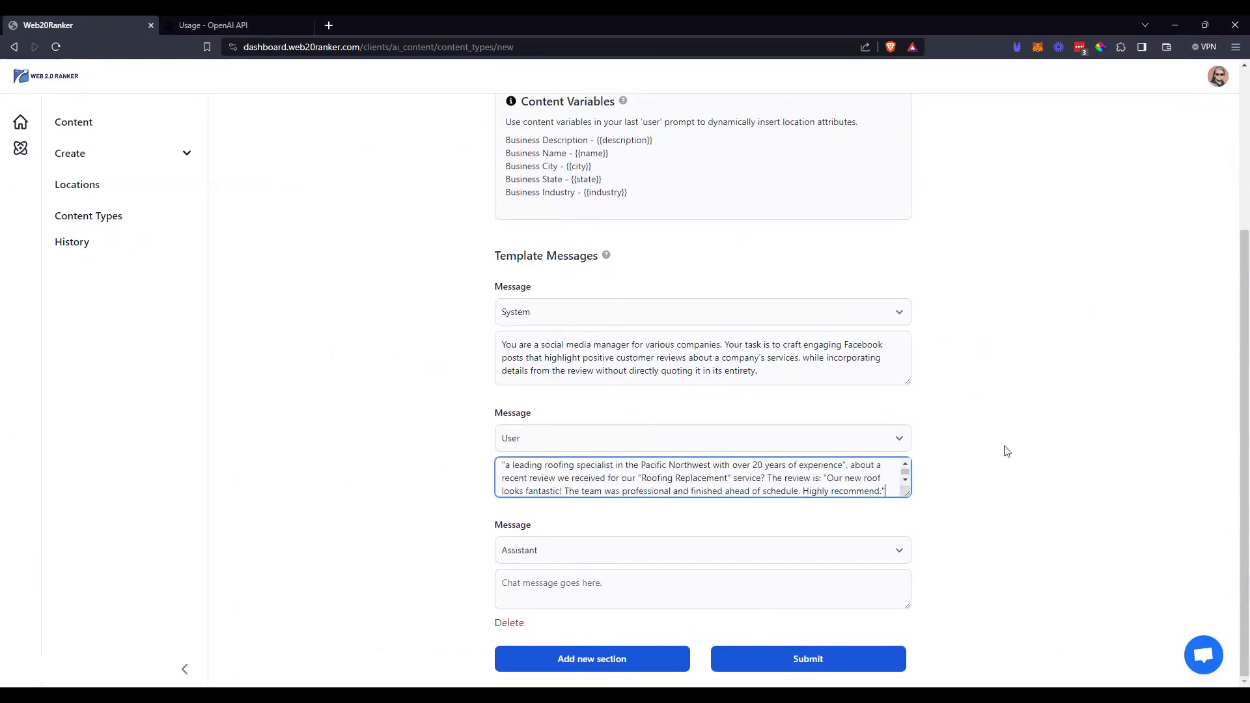
left_click_drag(908, 493, 915, 523)
scroll(1060, 550, "down", 1)
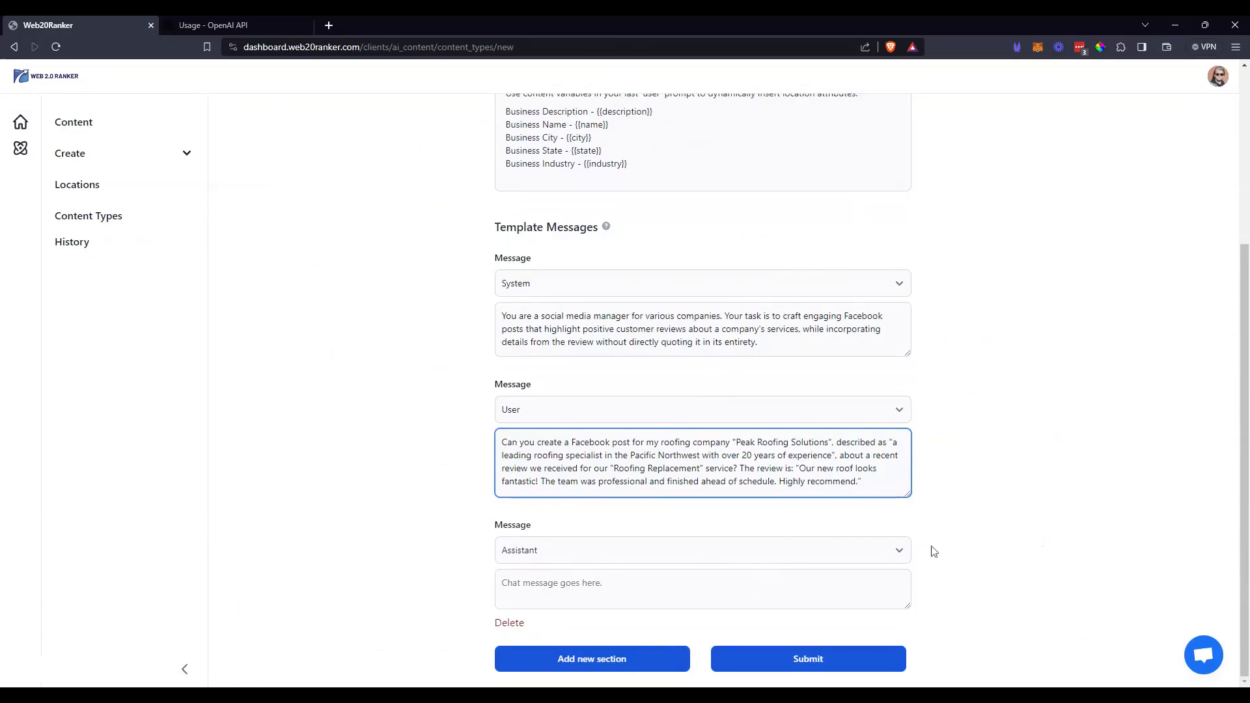
Enlarge the empty Assistant message field so it can hold a multi-paragraph example post.
left_click(907, 604)
left_click_drag(909, 606, 908, 662)
scroll(958, 579, "down", 1)
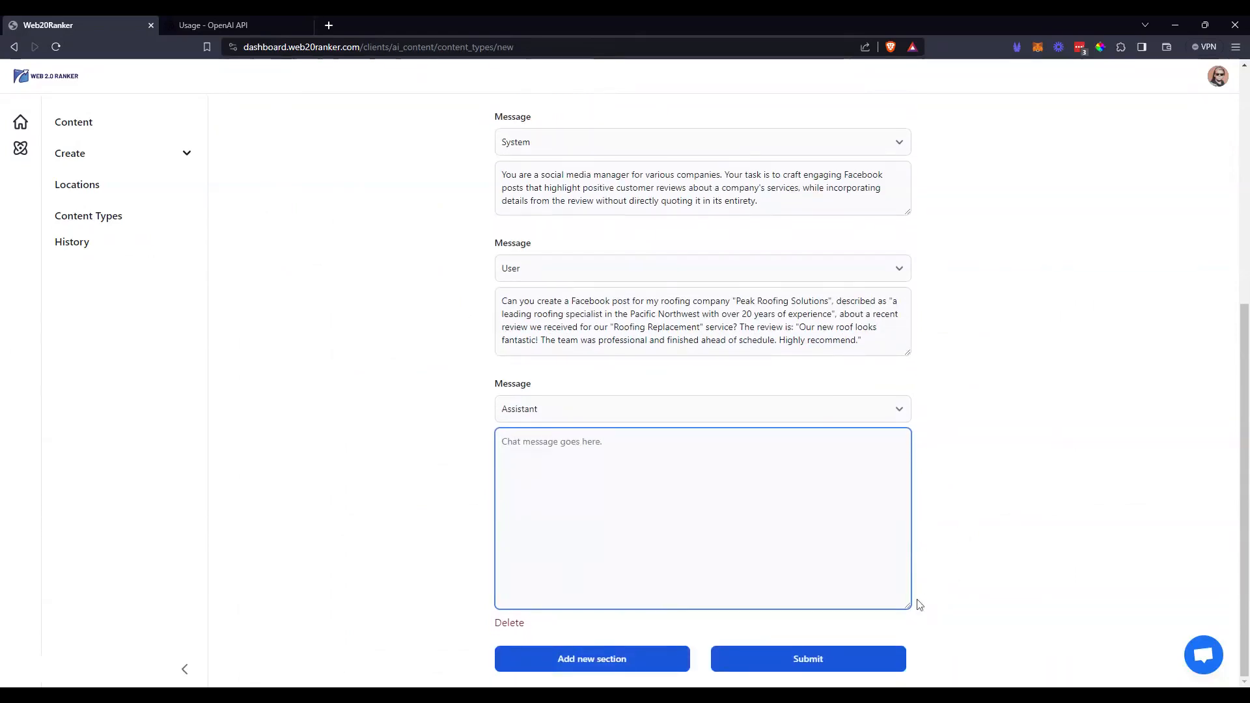
left_click_drag(909, 606, 909, 632)
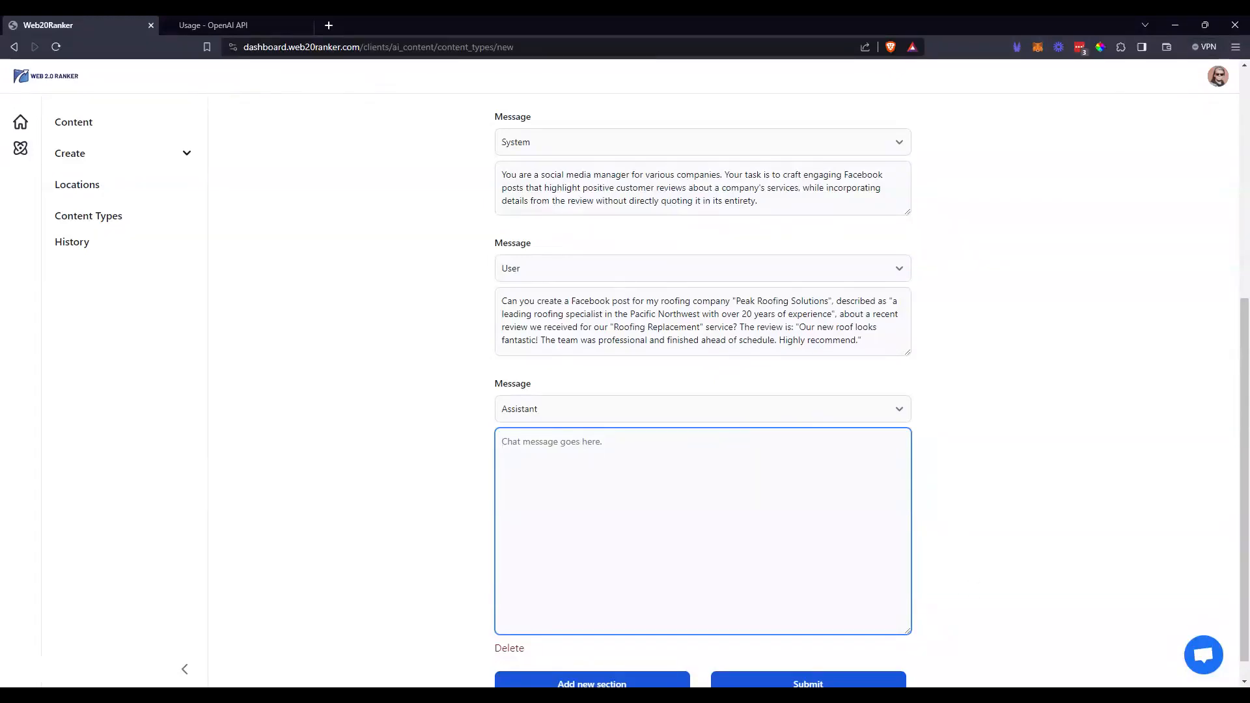
scroll(703, 390, "down", 1)
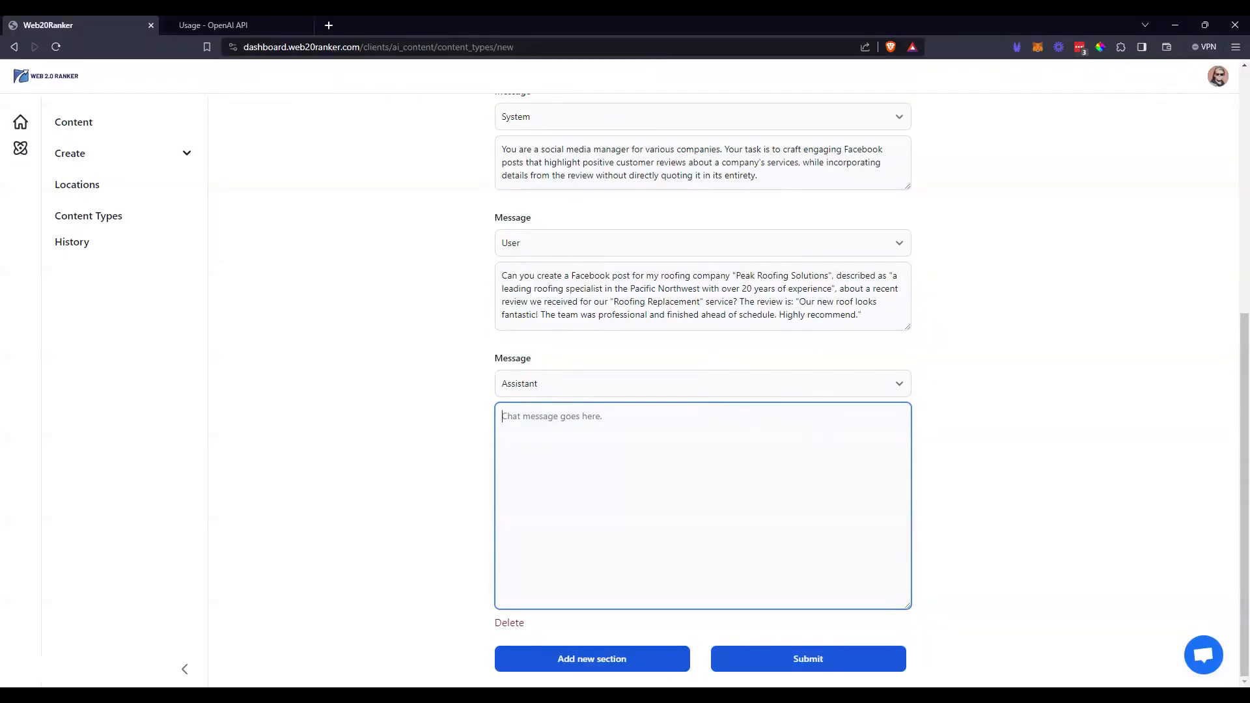
Fill the Assistant message with the example "Celebrating Our Customers!" post for Peak Roofing Solutions, ending in its three hashtags.
left_click_drag(607, 289, 744, 301)
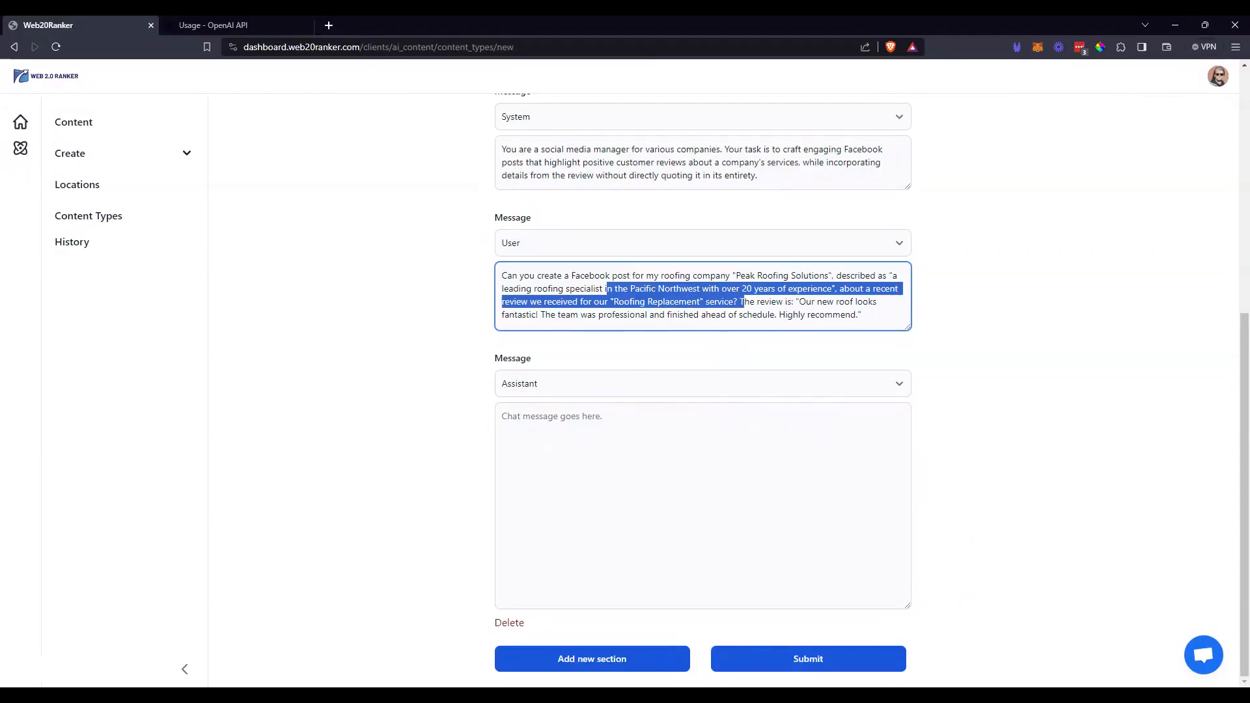
left_click(680, 315)
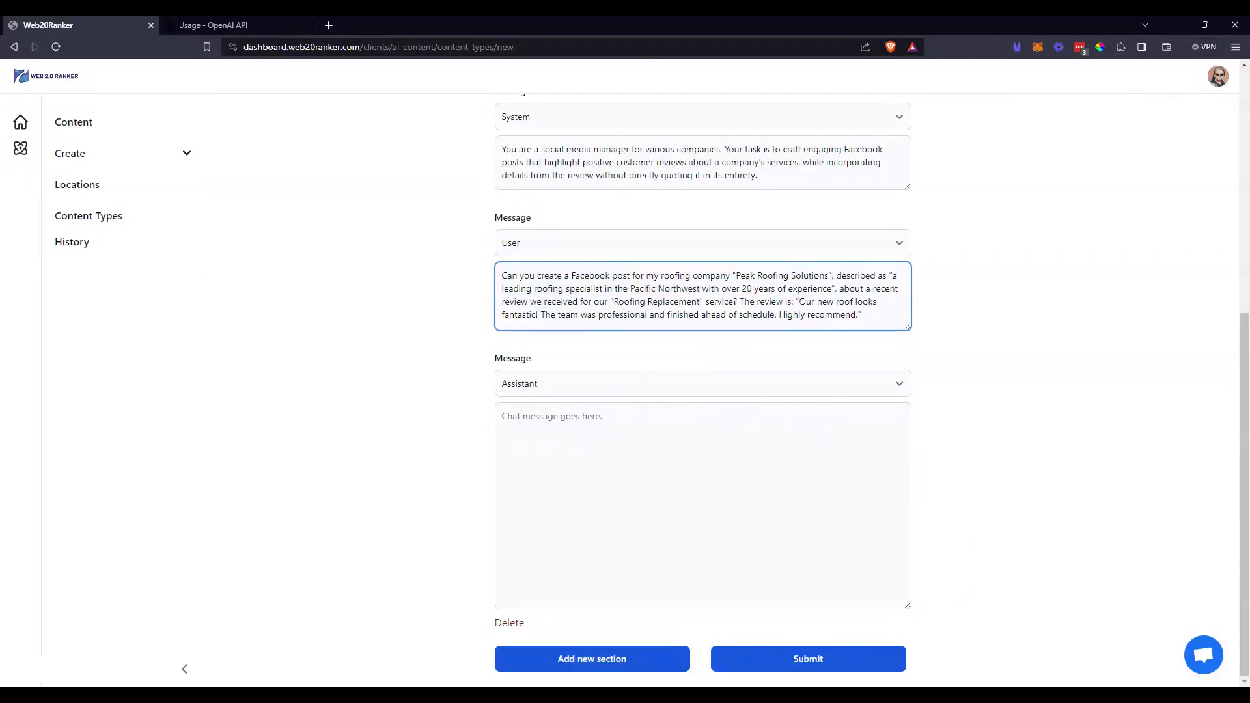
left_click_drag(614, 301, 700, 302)
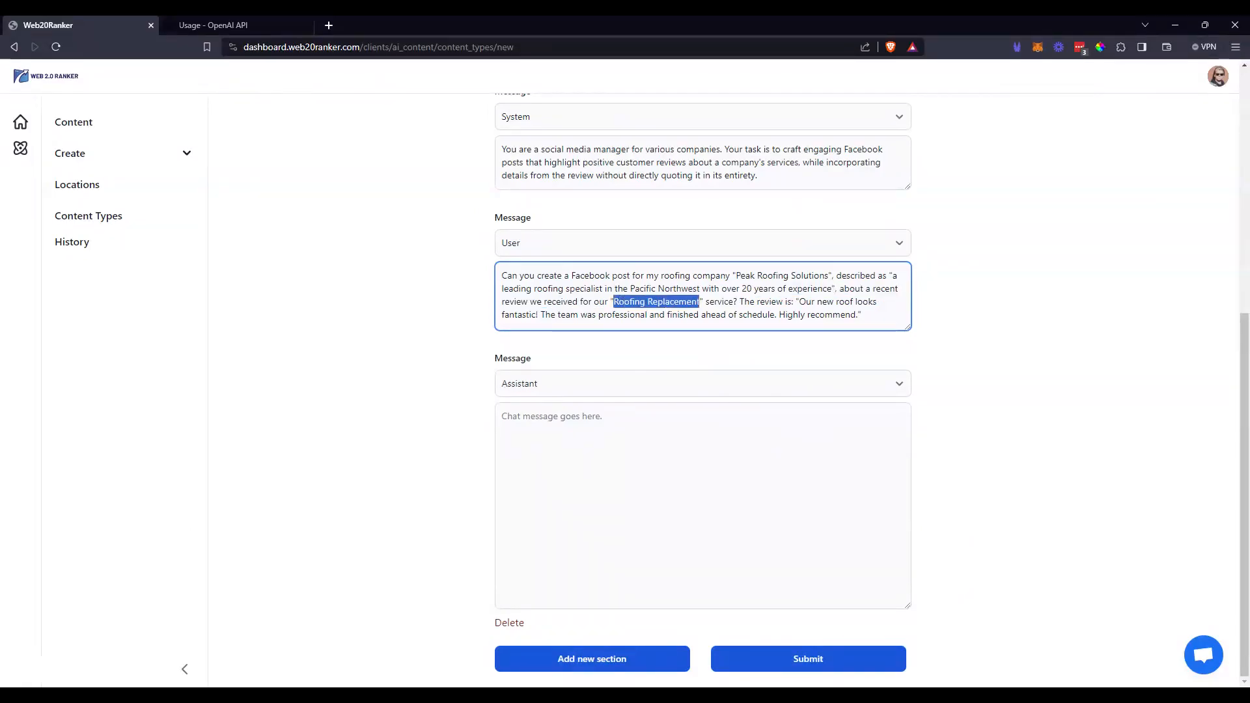
left_click_drag(796, 301, 862, 315)
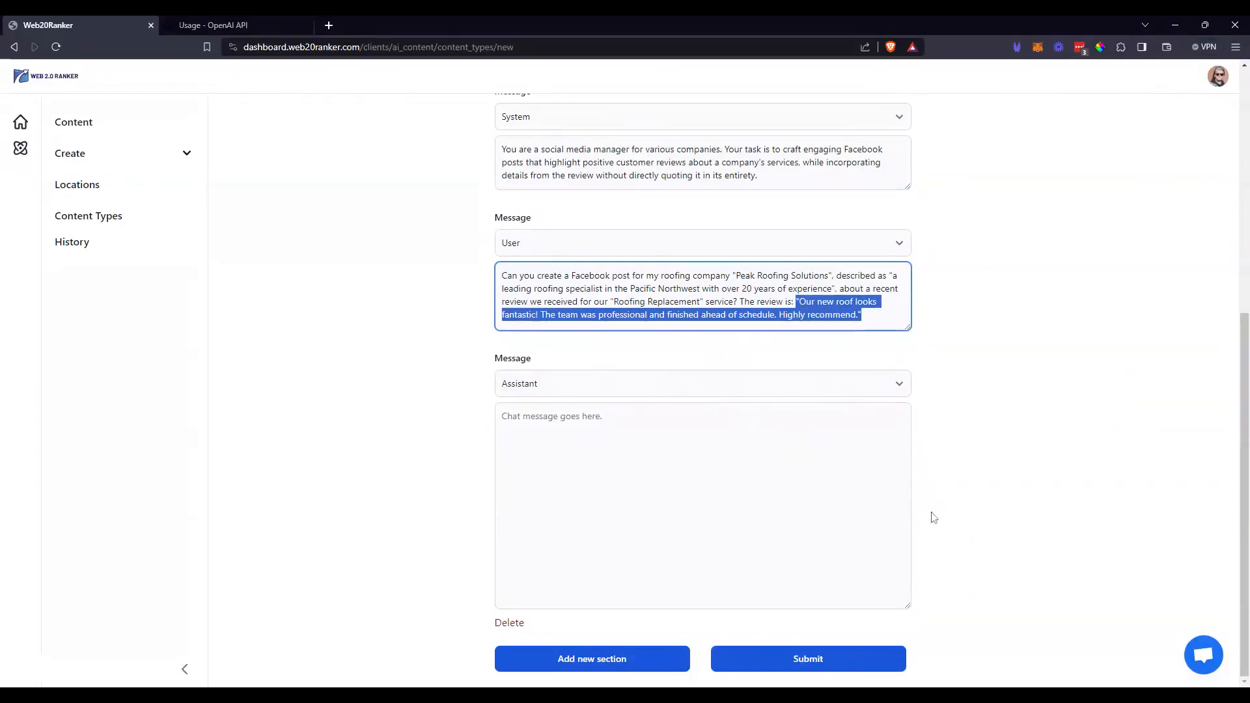
left_click(740, 690)
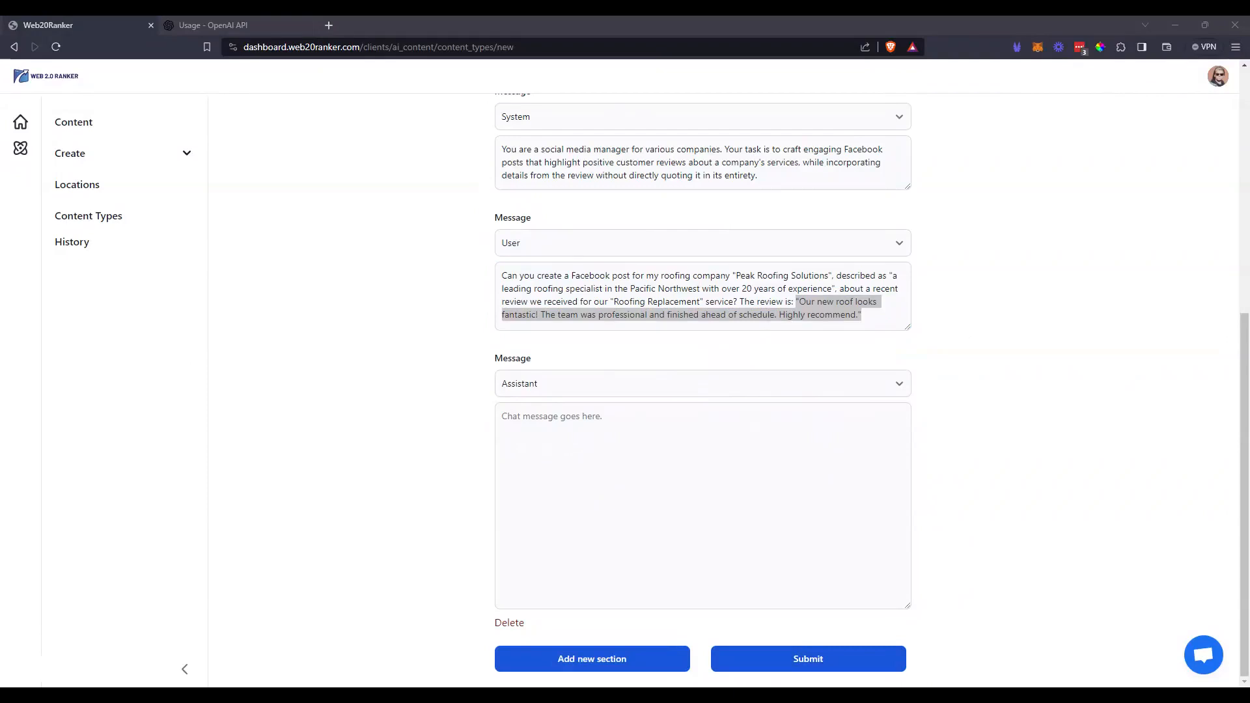
left_click(704, 505)
type("🌟 Celebrating Our Customers! 🌟  We're thrilled to hear that our Roofing Replacement service left such a positive impression! At Peak Roofing Solutions, a leading roofing specialist in the Pacific Northwest with over 20 years of dedication, our team's professionalism and efficiency shine through. It's always a joy to know that our work stands out, especially when customers notice the fantastic appearance and timely completion of their new roofs.  Your trust and recommendations fuel our passion. Thank you for making Peak Roofing Solutions your top choice for roofing needs! 🏠✨  #PeakRoofingSolutions #RoofingExcellence #HappyCustomers")
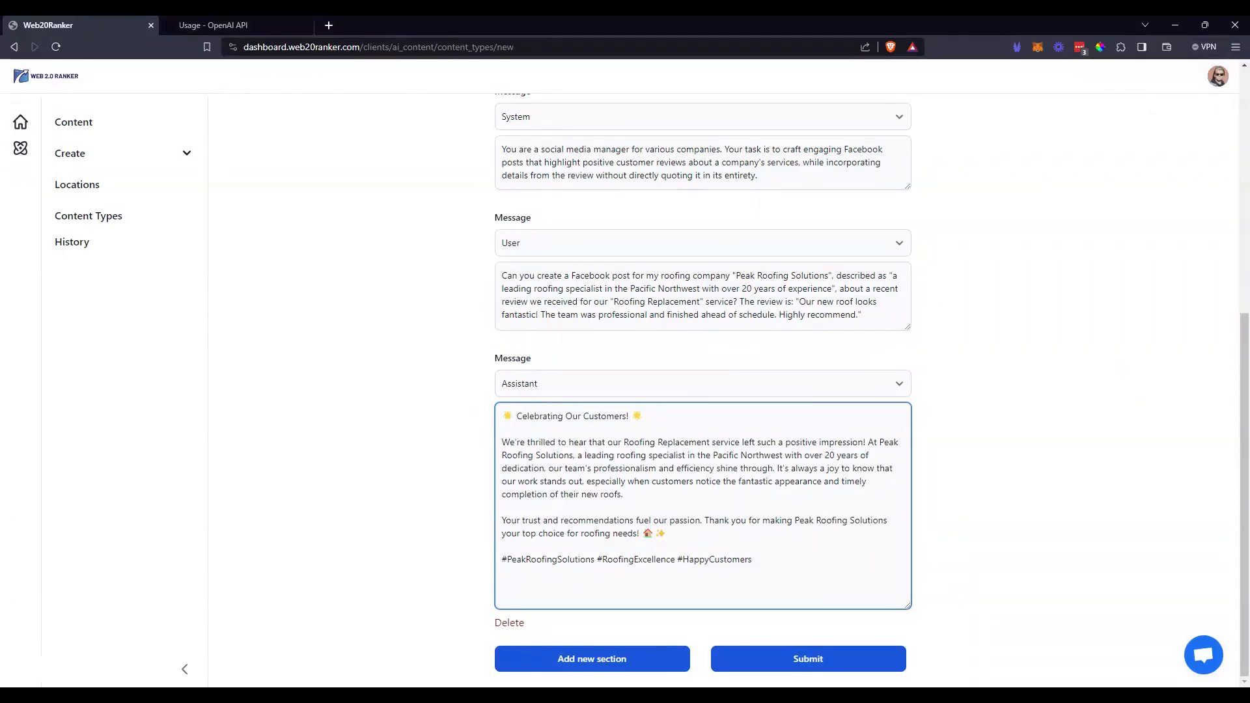
Check the example post's wording and add a new empty message section below the Assistant message.
left_click_drag(510, 442, 851, 442)
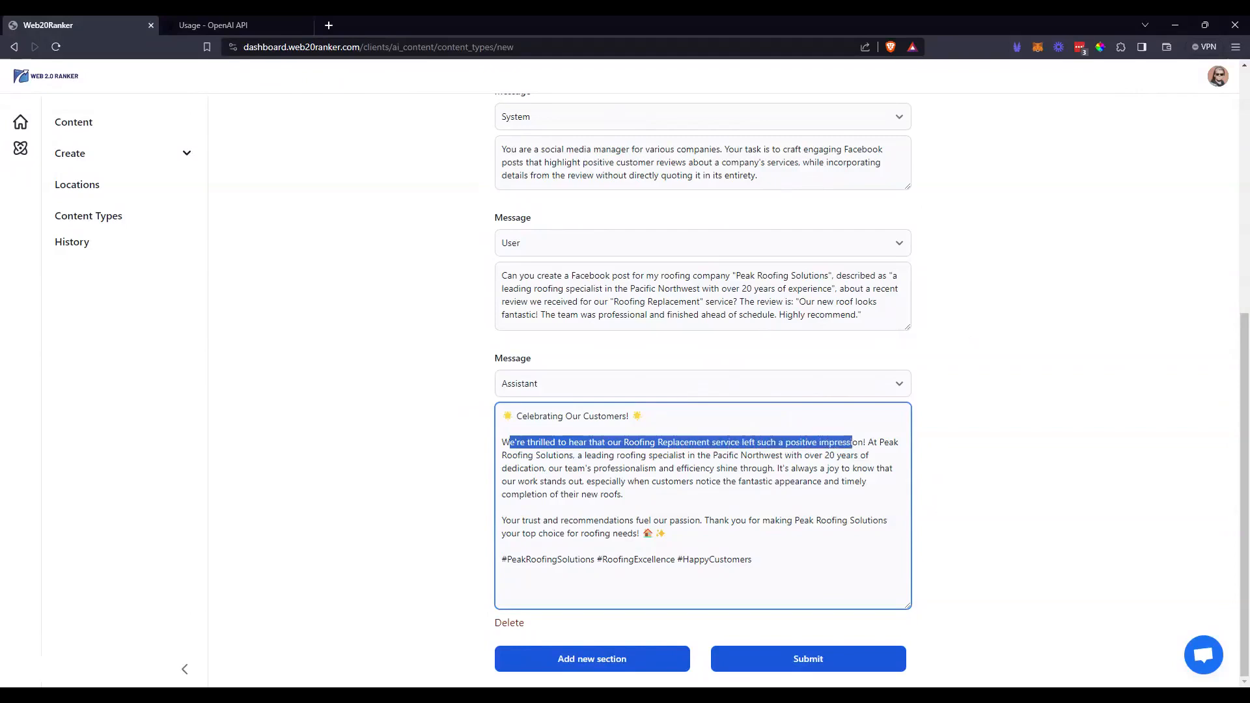
left_click_drag(556, 455, 624, 495)
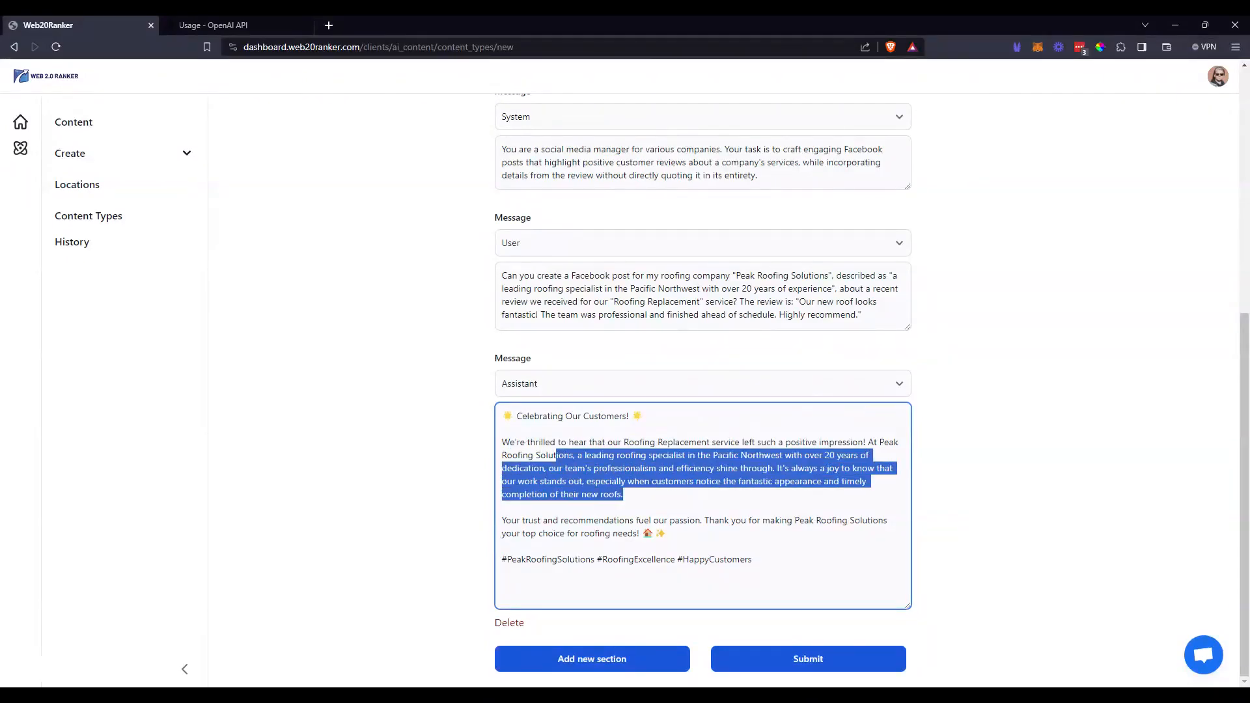
left_click(626, 495)
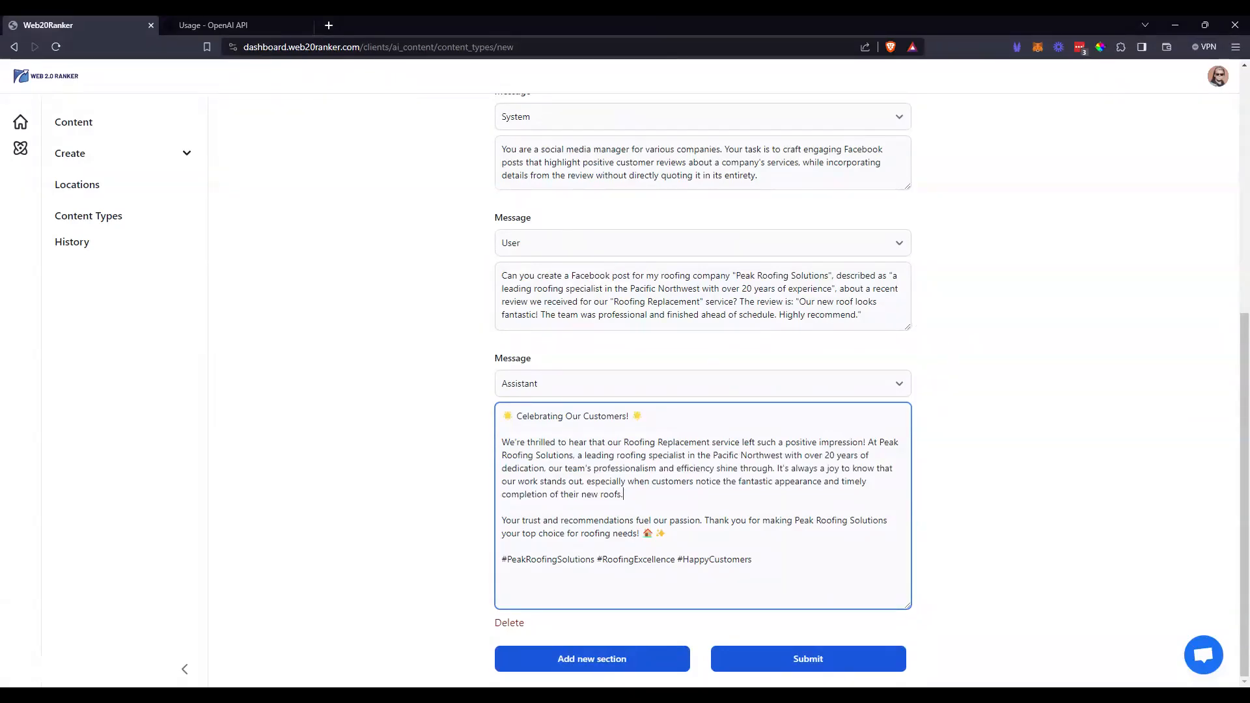
left_click(602, 659)
scroll(704, 391, "down", 2)
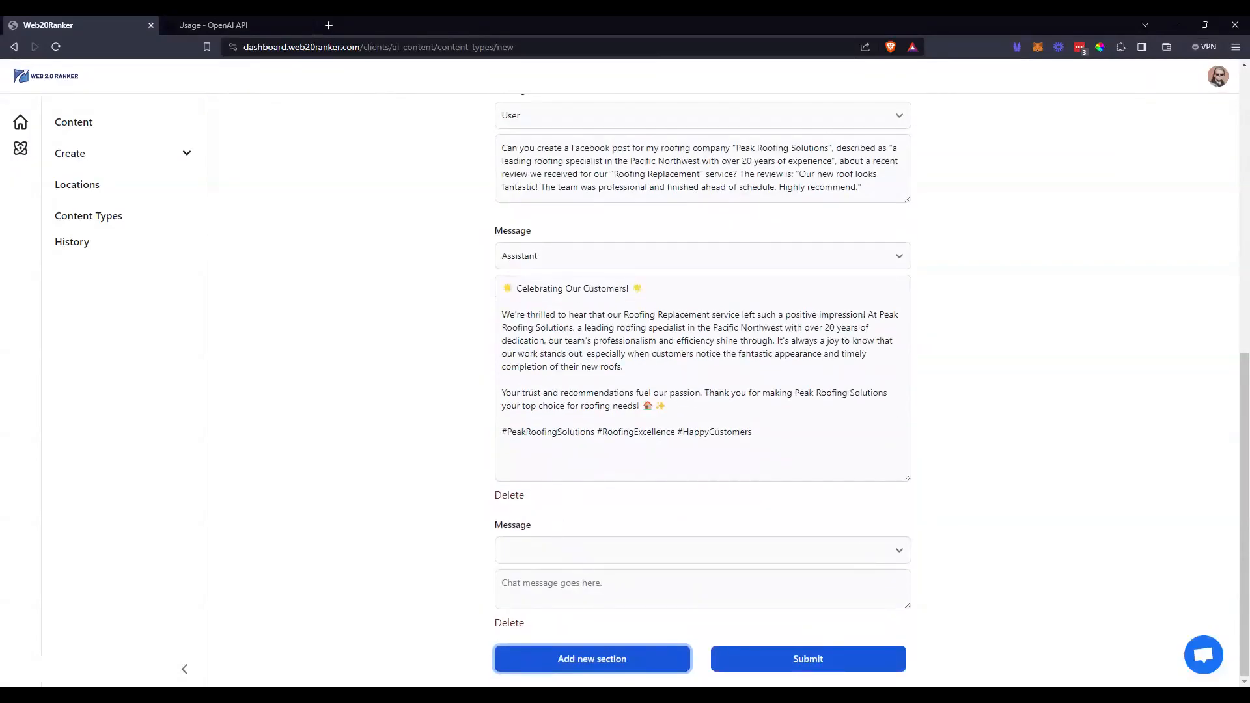
Set the role of the new empty message section below the example Assistant post to User.
left_click(586, 553)
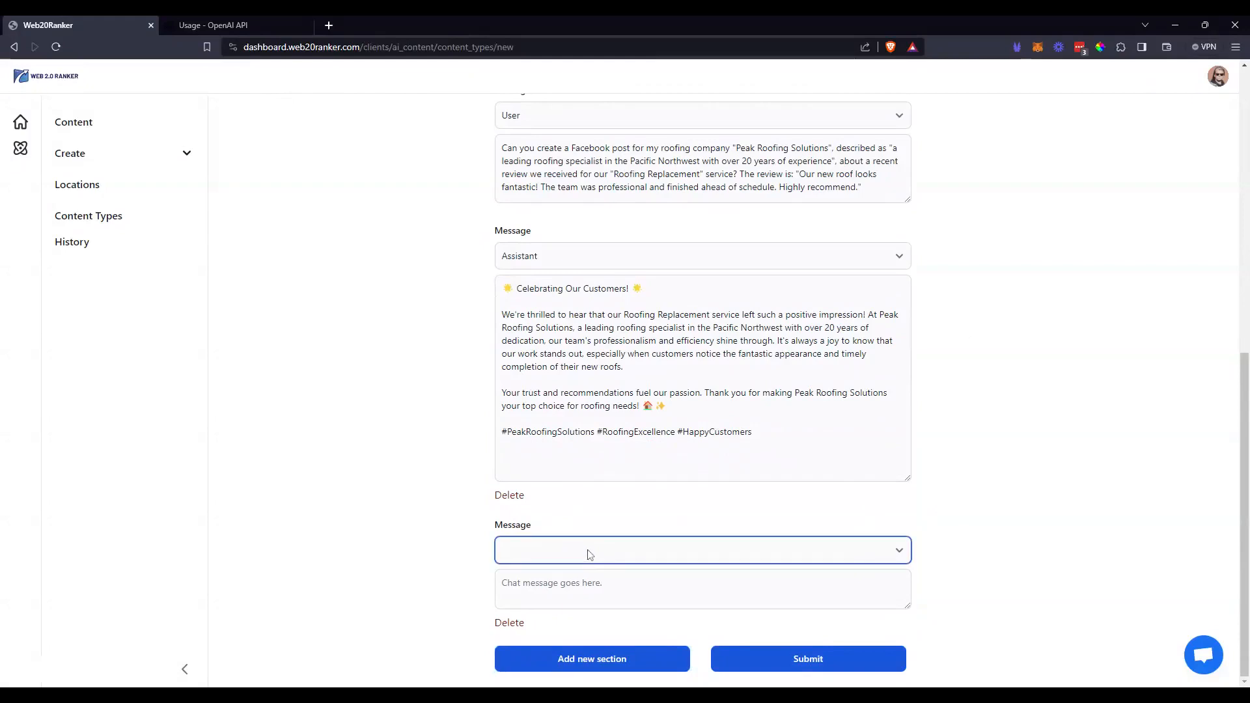
left_click(583, 568)
Add another message section below the empty User message and set its role to Assistant.
left_click(567, 658)
scroll(565, 619, "down", 2)
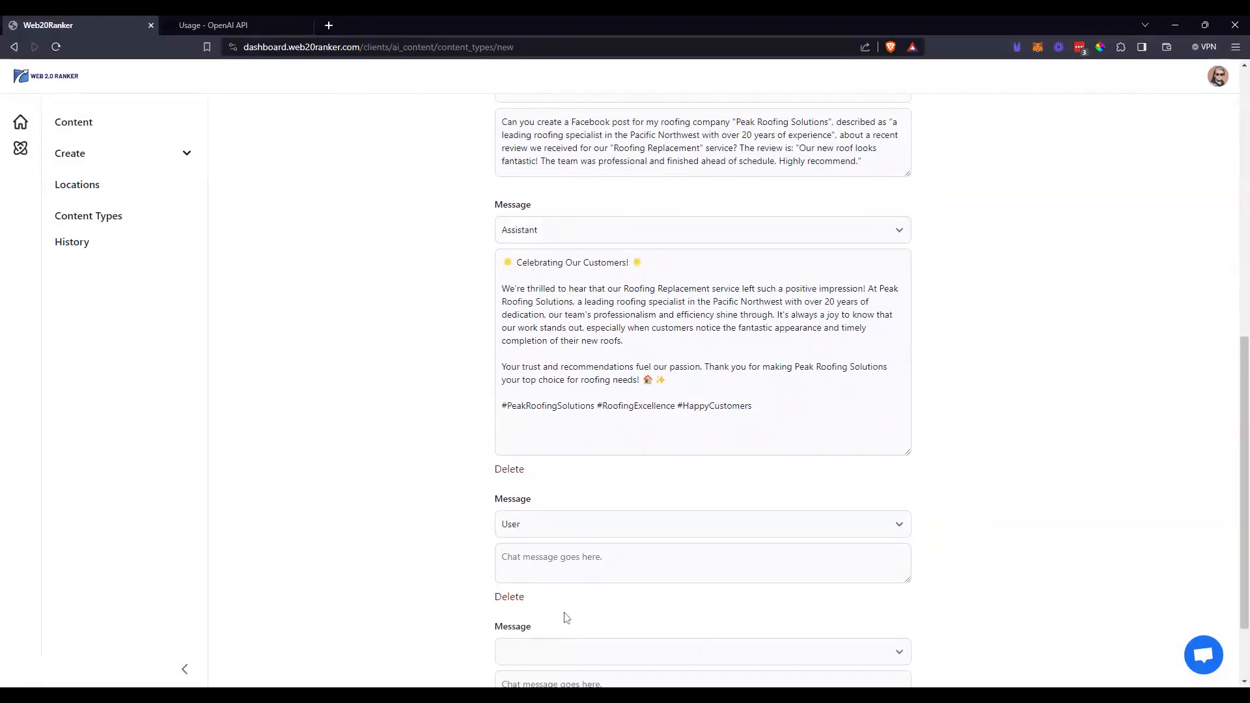
left_click(557, 564)
left_click(536, 604)
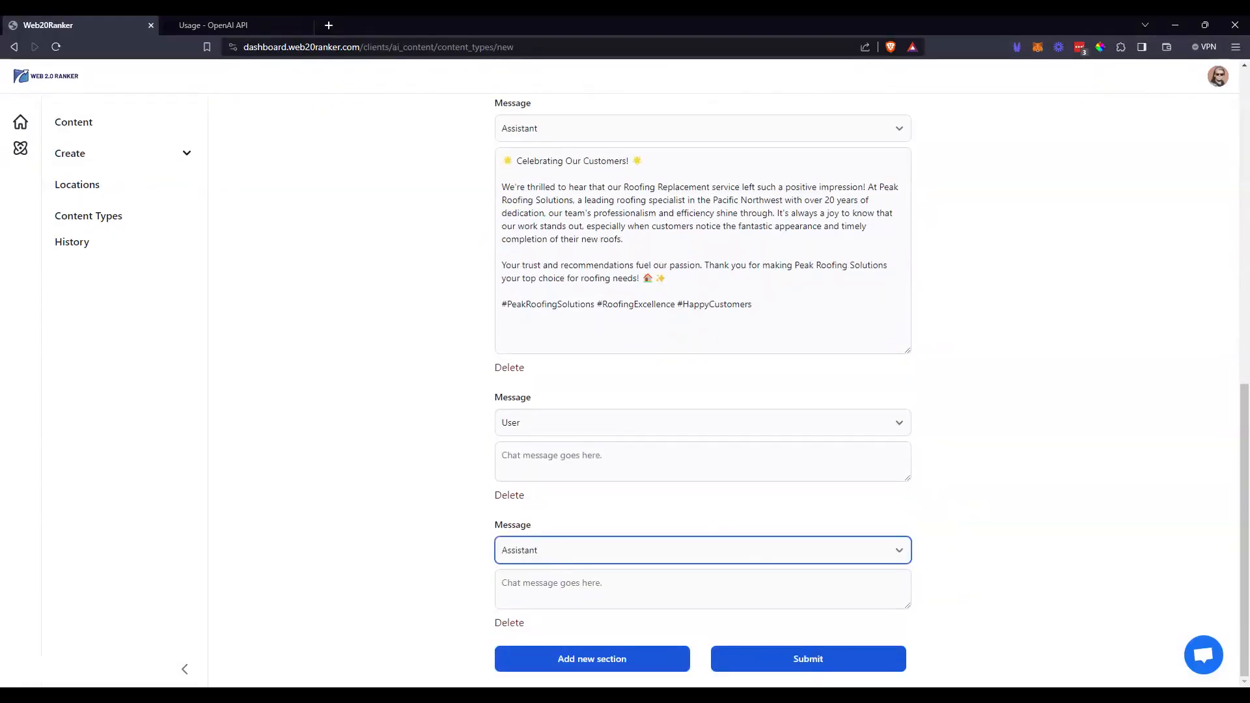
Review the wording and company name in the example User request and the matching Assistant post.
scroll(536, 605, "up", 4)
left_click(701, 295)
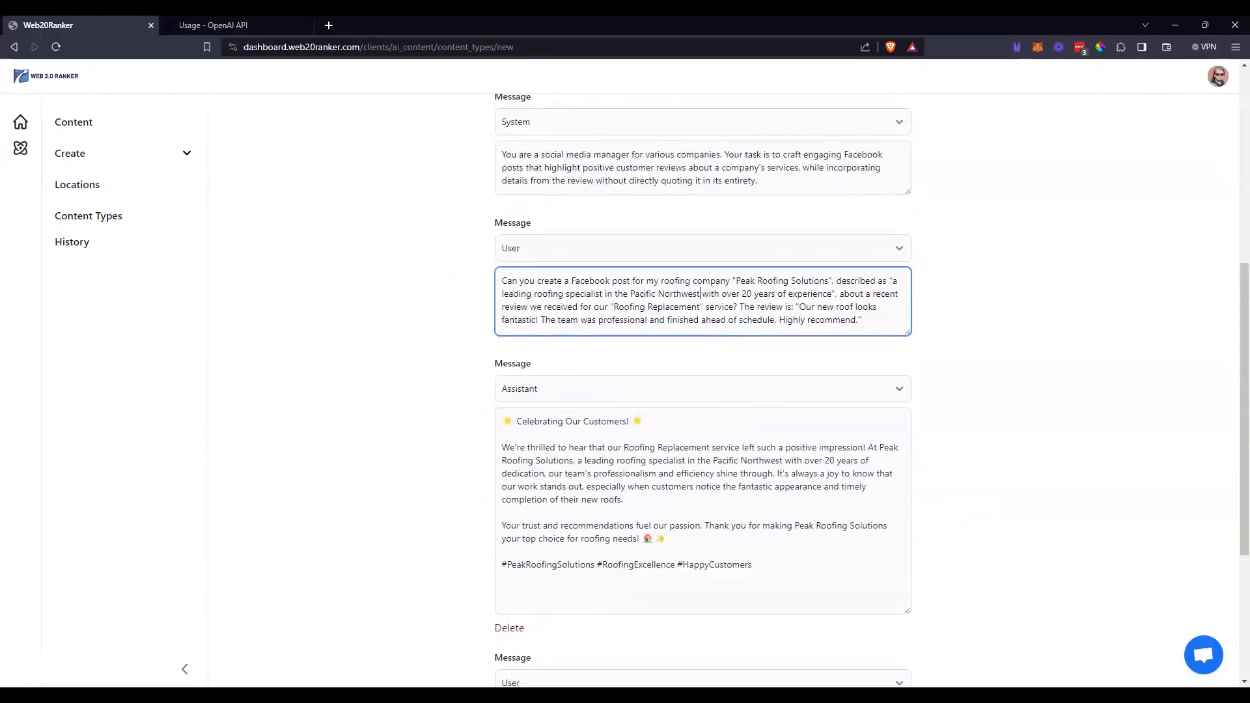
left_click_drag(502, 281, 861, 280)
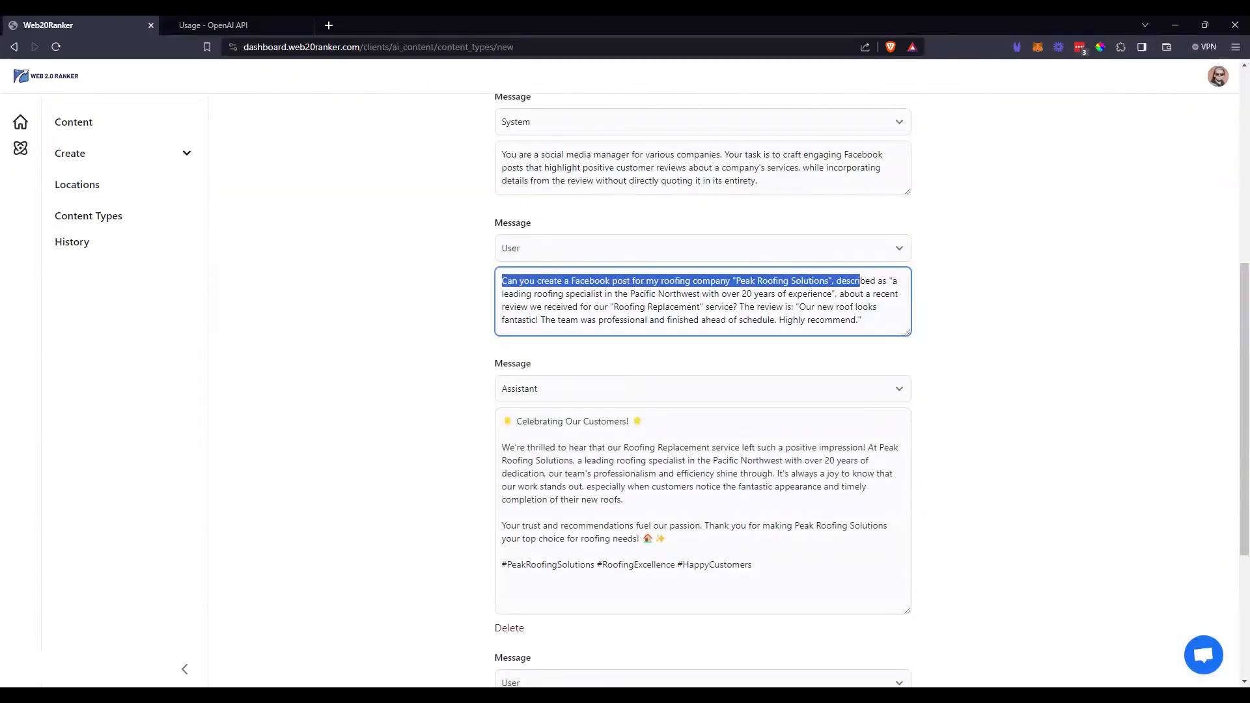
left_click(809, 280)
left_click_drag(736, 281, 829, 281)
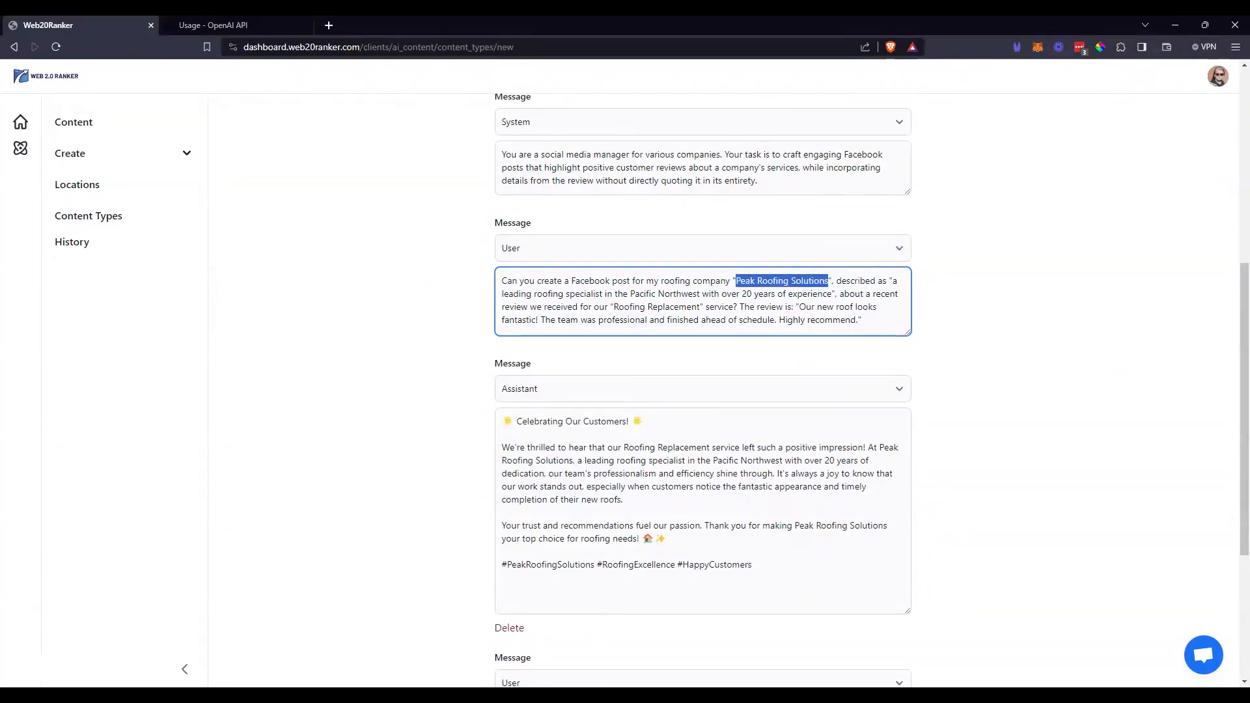
scroll(840, 486, "down", 3)
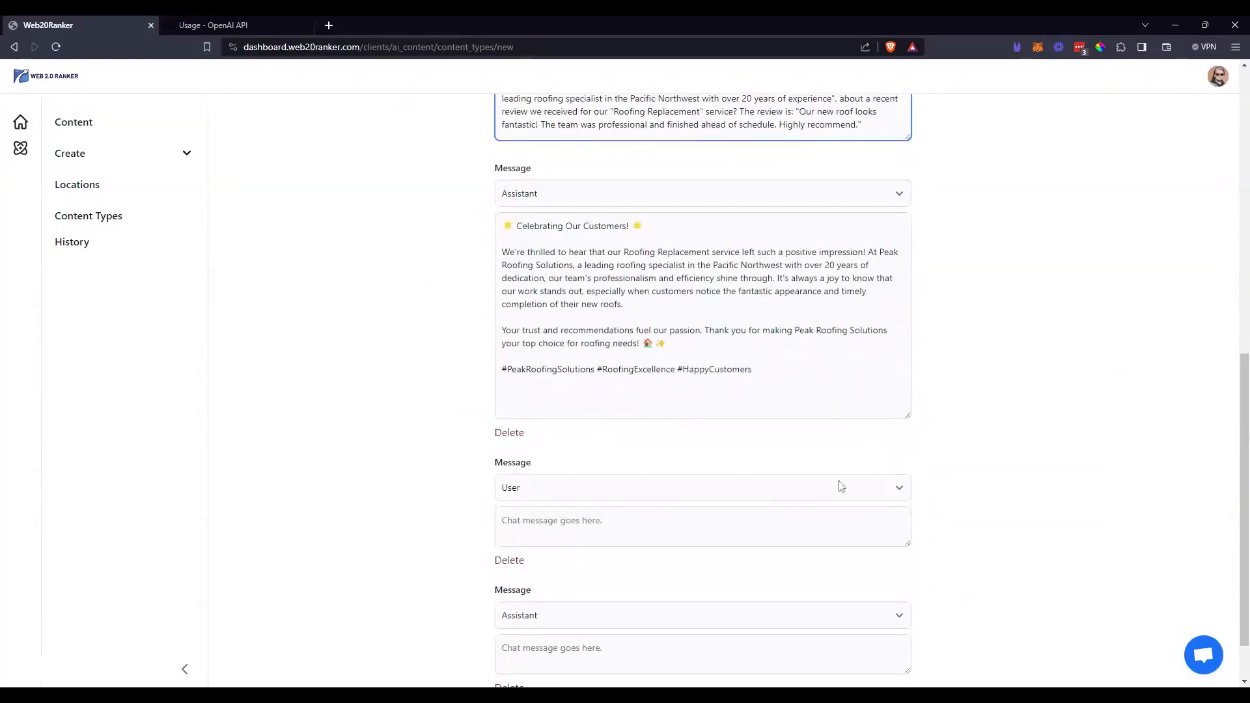
left_click(670, 518)
left_click(687, 289)
scroll(686, 290, "down", 2)
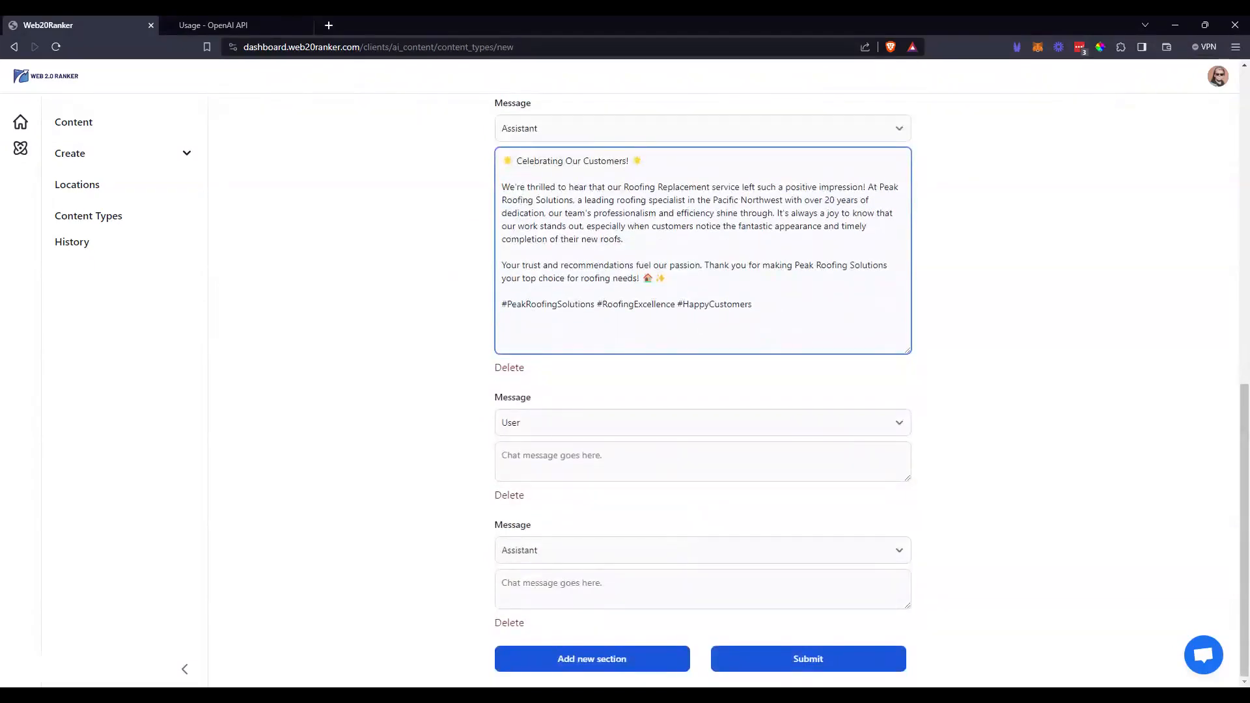
Enlarge the empty Assistant message field at the end of the template messages.
left_click(710, 590)
left_click_drag(910, 608, 911, 669)
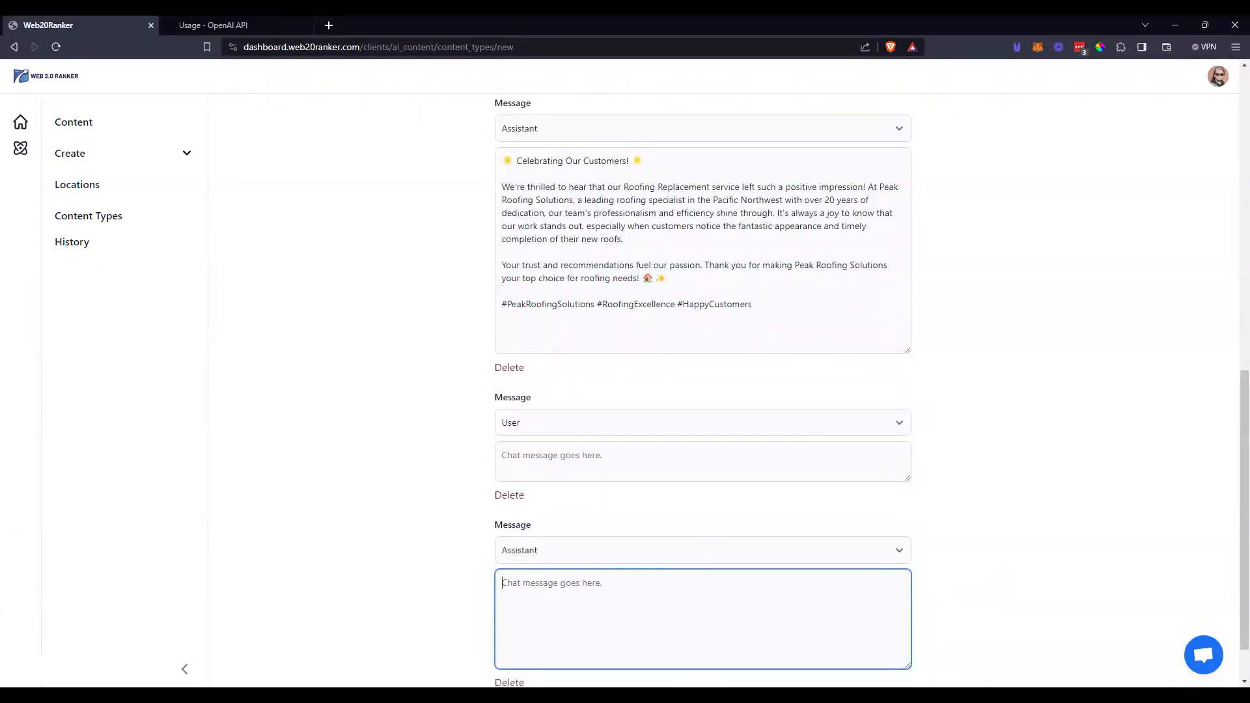
Review the hashtag line of the example post, and delete the empty Assistant section at the end of the template.
left_click_drag(753, 304, 501, 304)
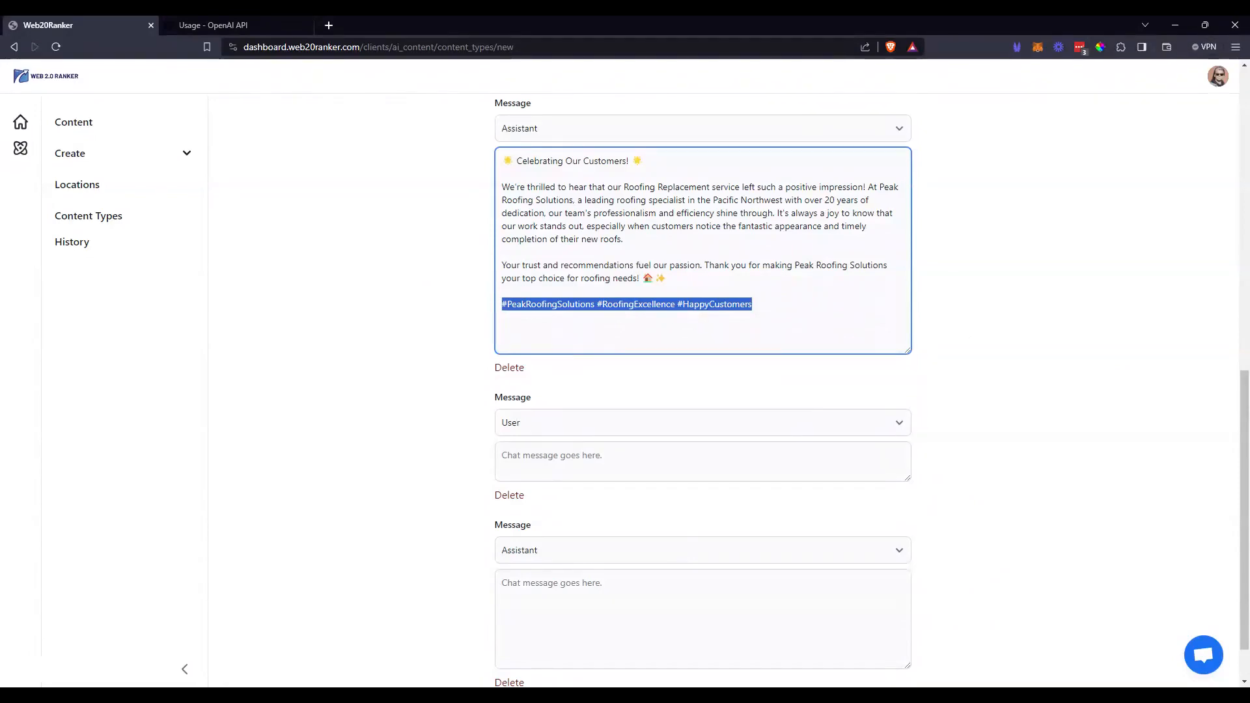
scroll(746, 394, "up", 3)
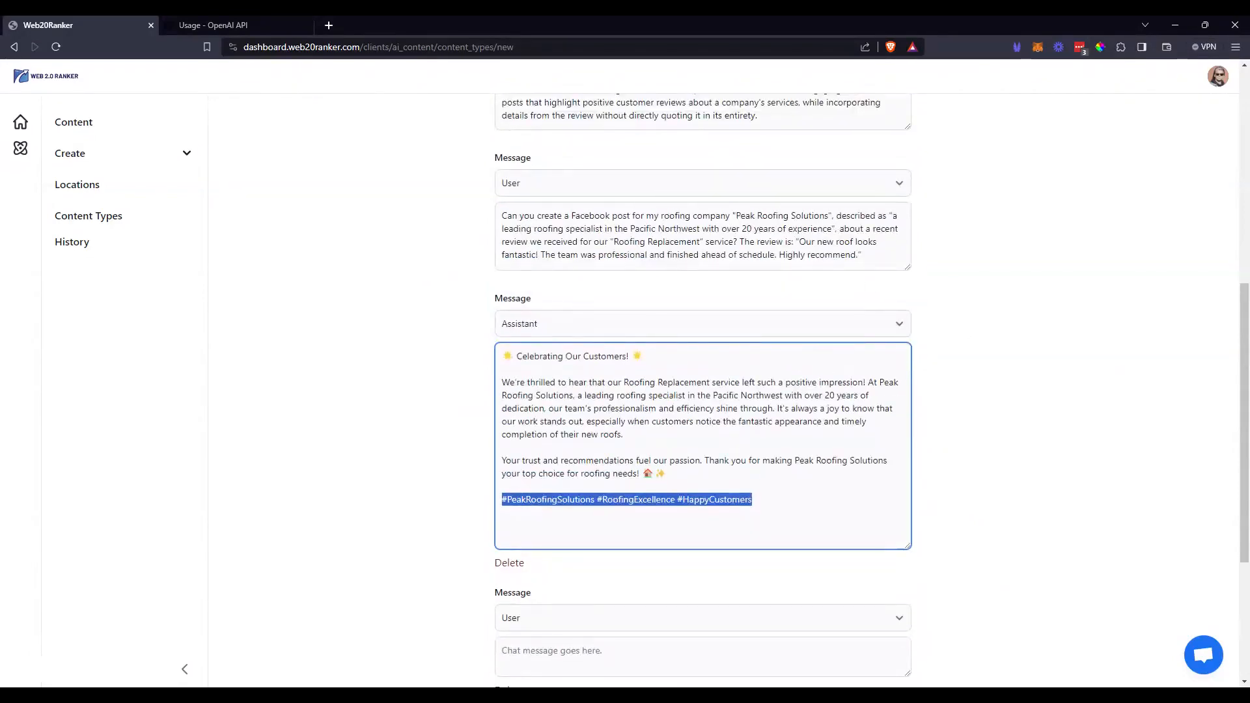
left_click_drag(753, 499, 502, 500)
scroll(703, 391, "down", 4)
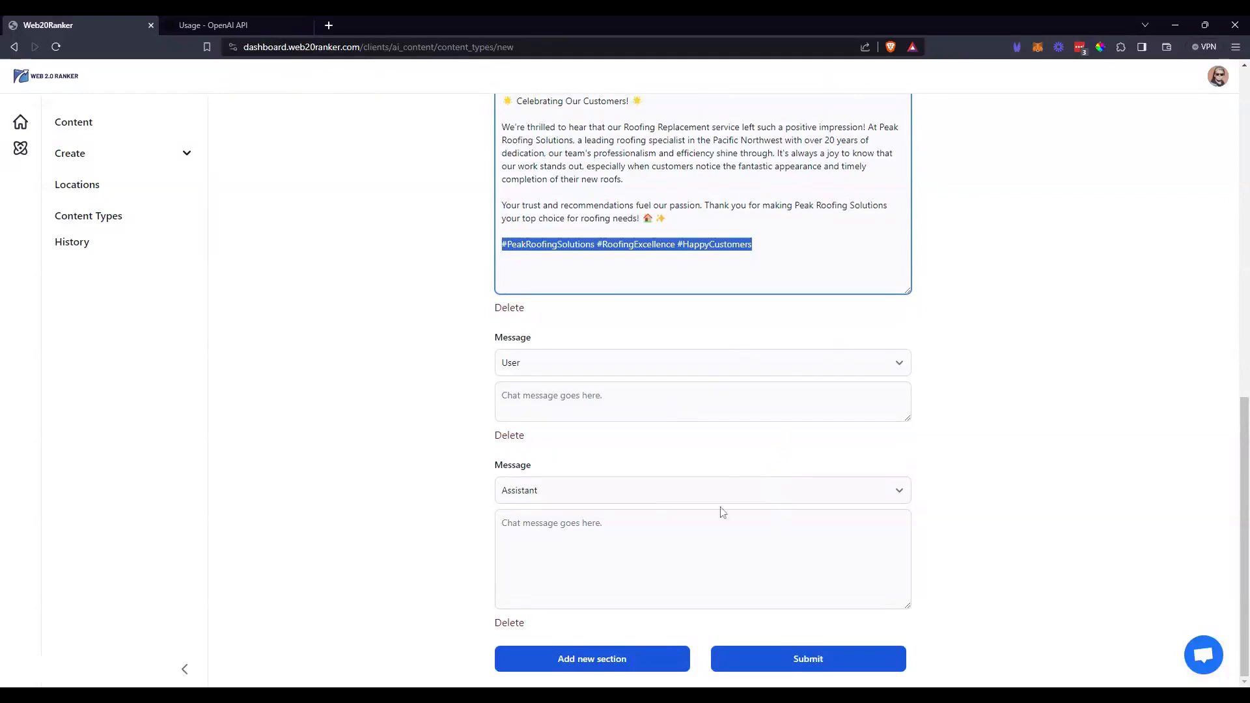
left_click(510, 624)
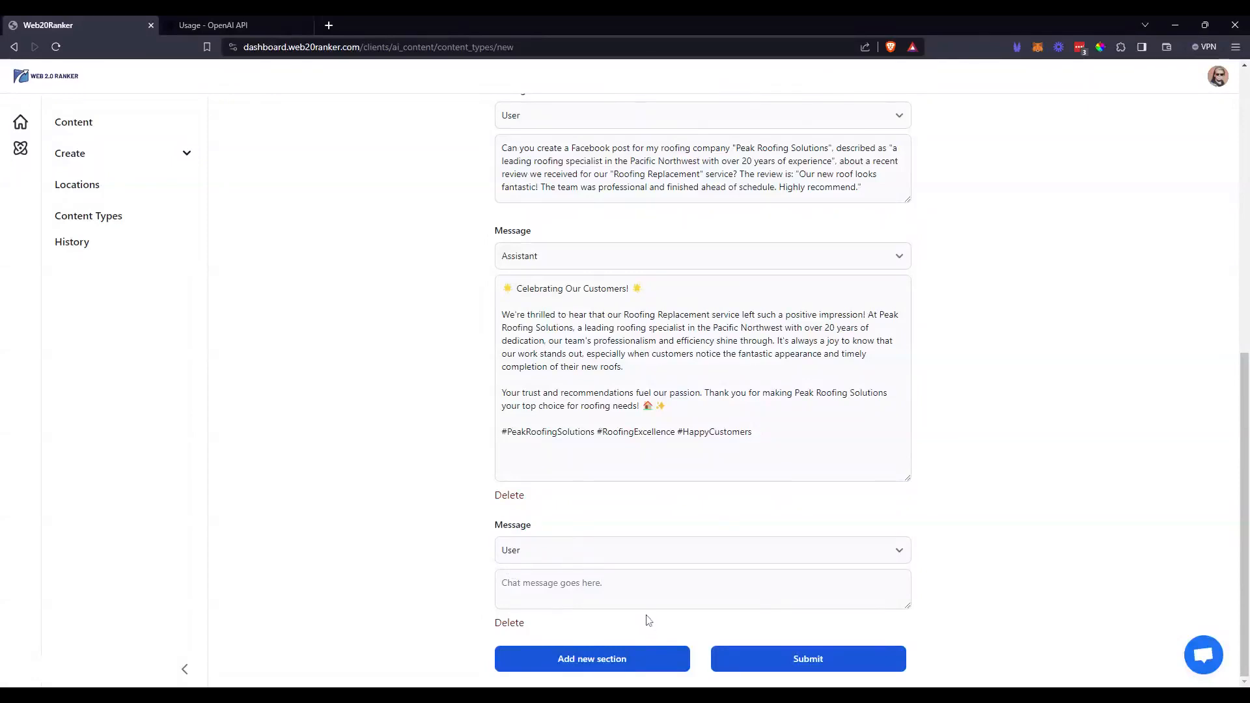
Fill the last User message with the roofing company Facebook post request, using {{name}}, {{description}}, {{service:single}} and {{review_content:list}}, and enlarge its field.
scroll(693, 569, "up", 6)
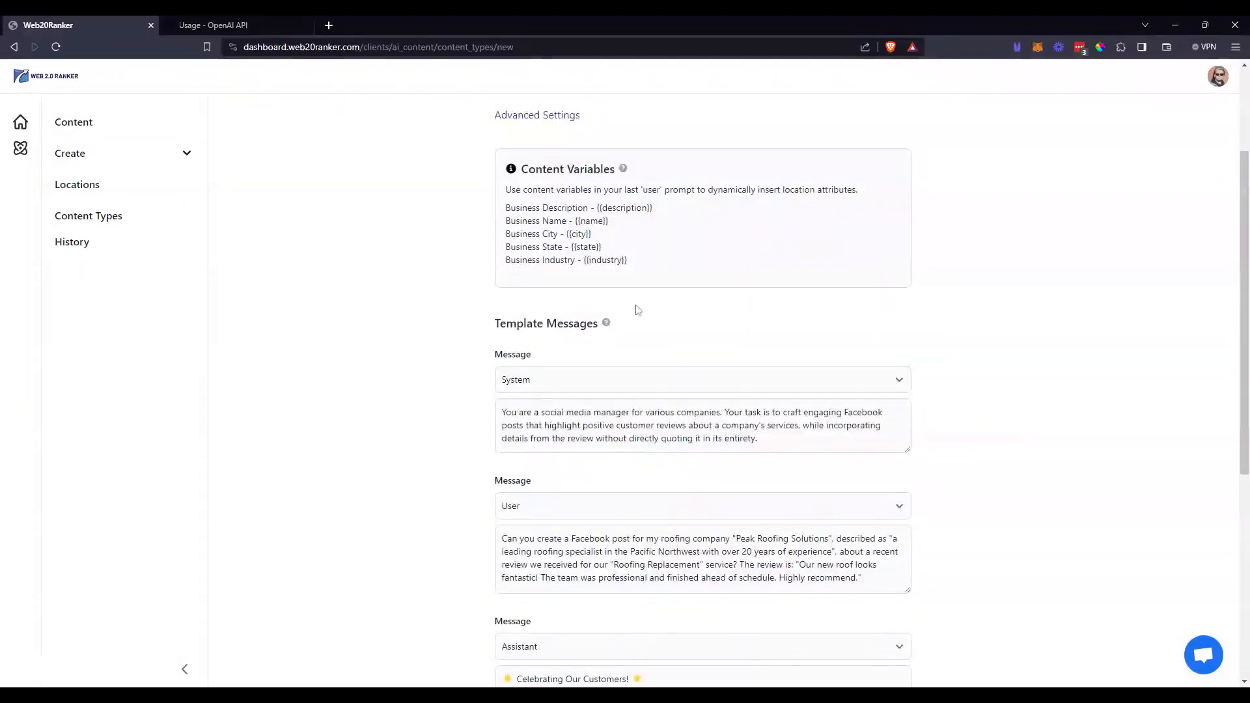
left_click_drag(625, 266, 518, 169)
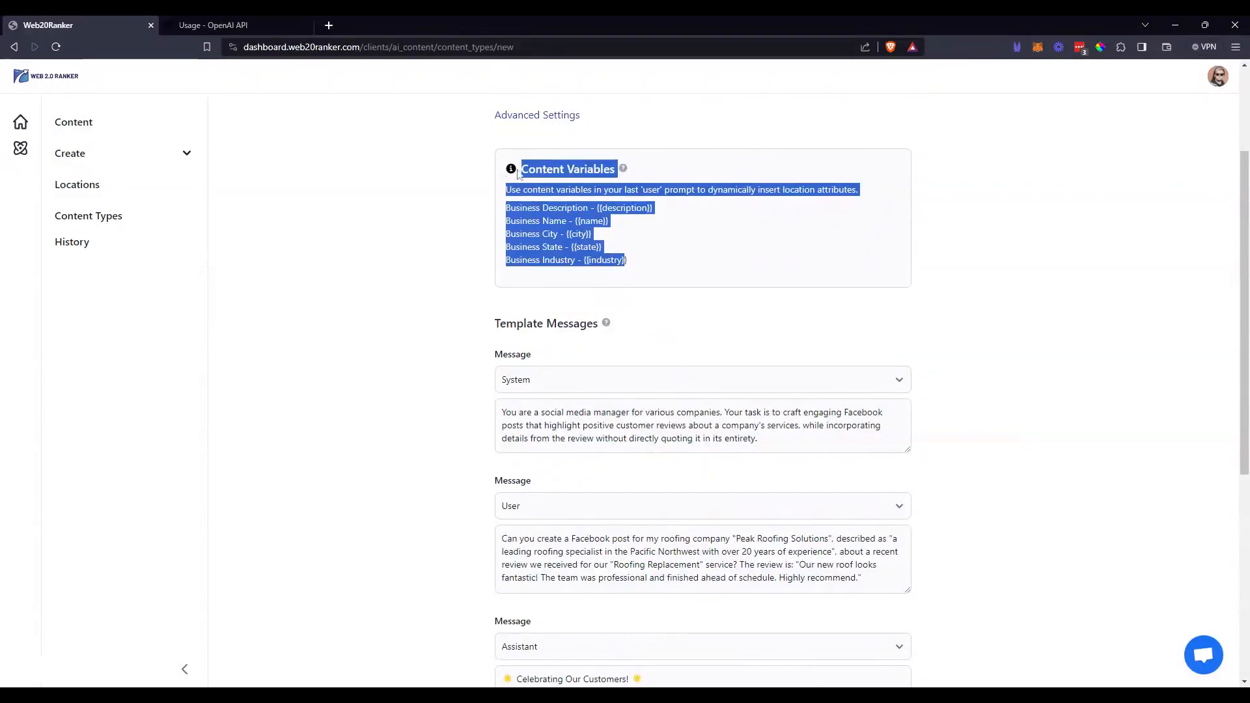
scroll(715, 302, "down", 6)
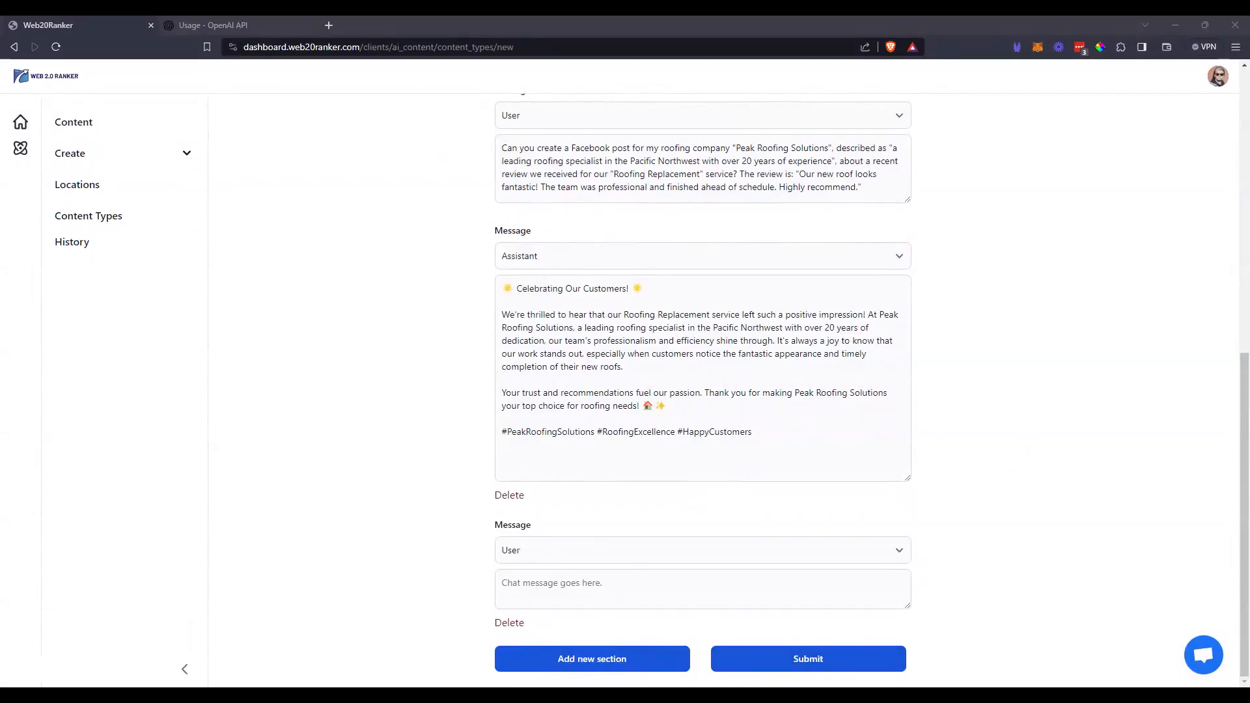
left_click(703, 589)
type("Can you create a Facebook post for my roofing company {{name}}, described as \"{{description}}\", about a recent review we received for our {{service:single}}? The review is: \"{{review_content:list}}\".")
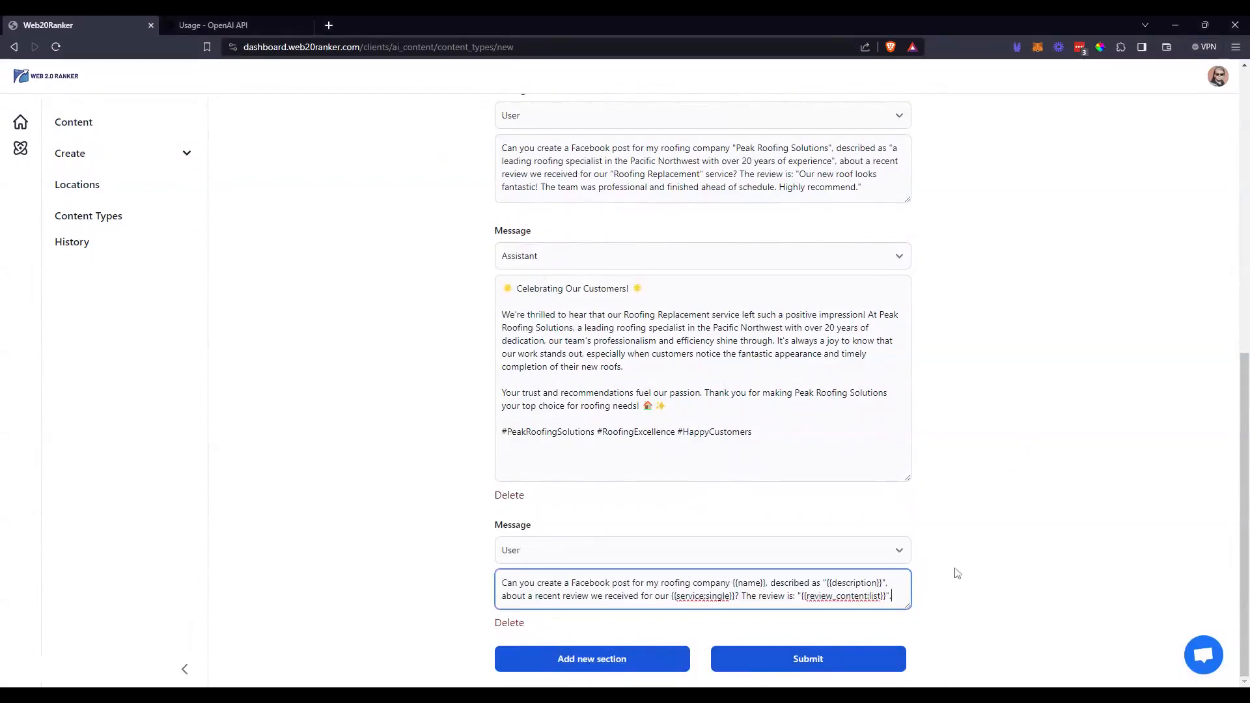
left_click_drag(909, 606, 908, 637)
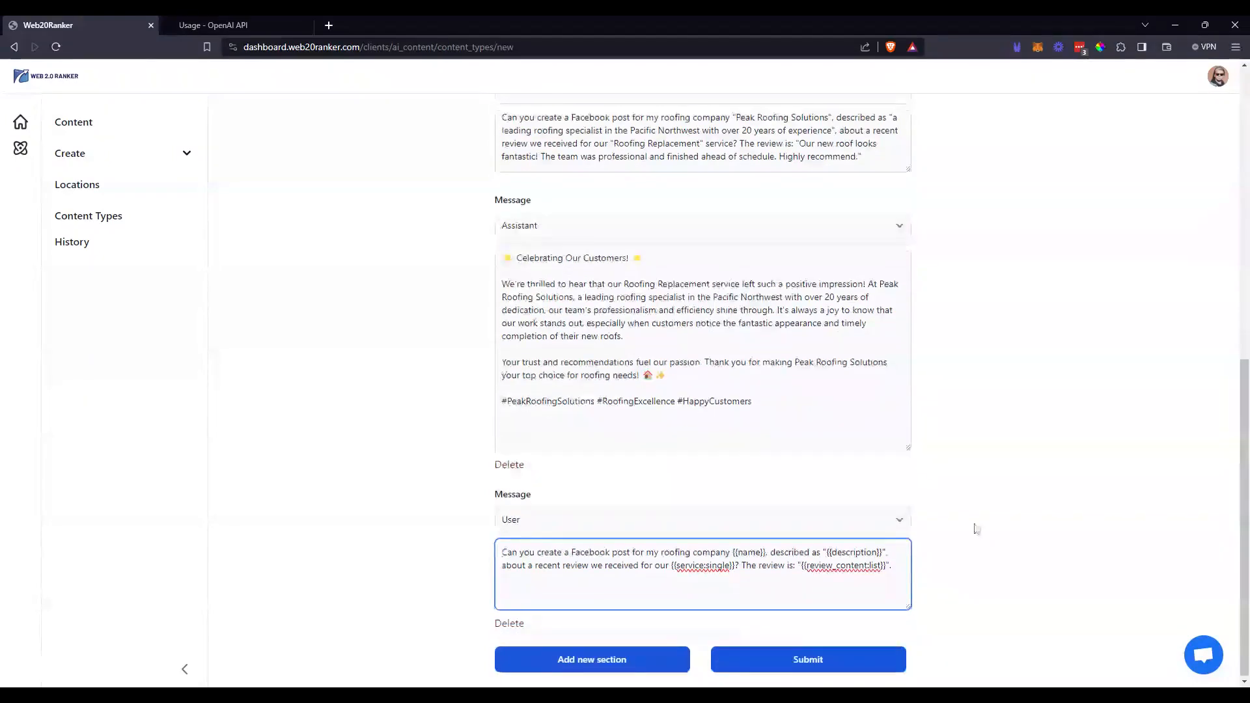
Remove the word "roofing" before "company" in the last User message so the request suits any business.
scroll(974, 525, "down", 1)
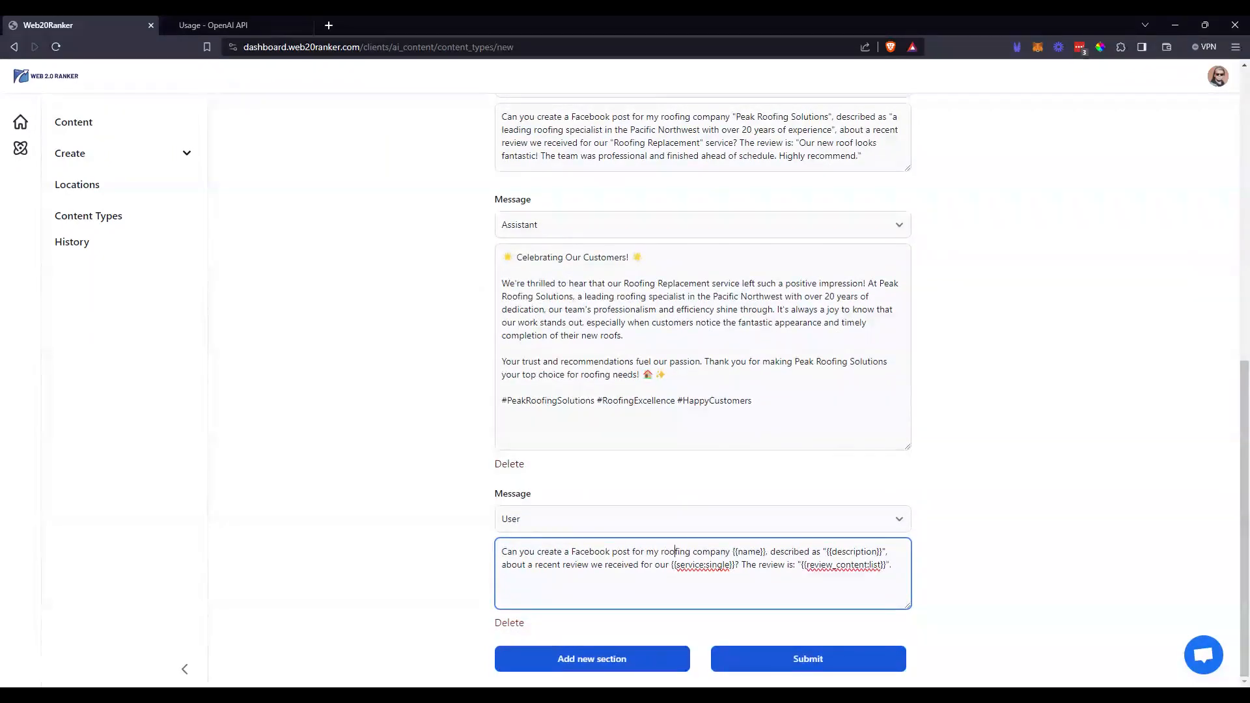
double_click(676, 552)
key("BackSpace")
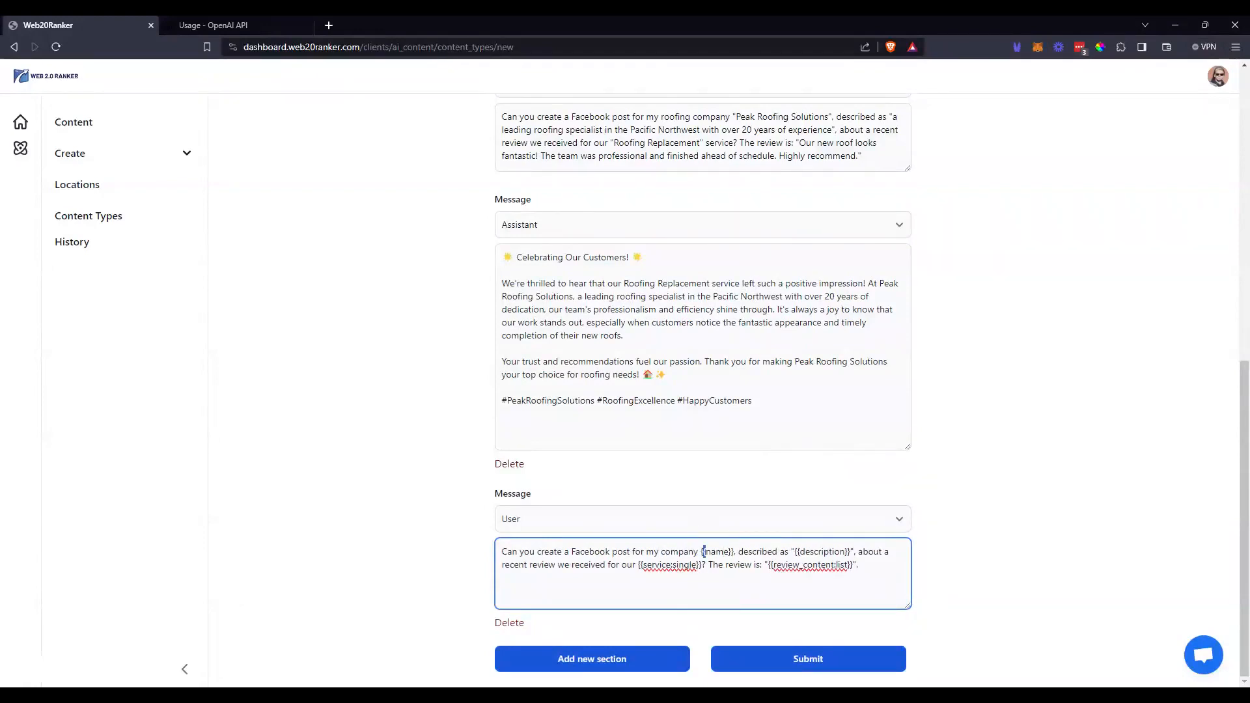
Compare the {{name}} and {{description}} placeholders in the last User message with the Content Variables list, and read the rest of the request.
left_click_drag(704, 552, 744, 552)
scroll(793, 577, "up", 5)
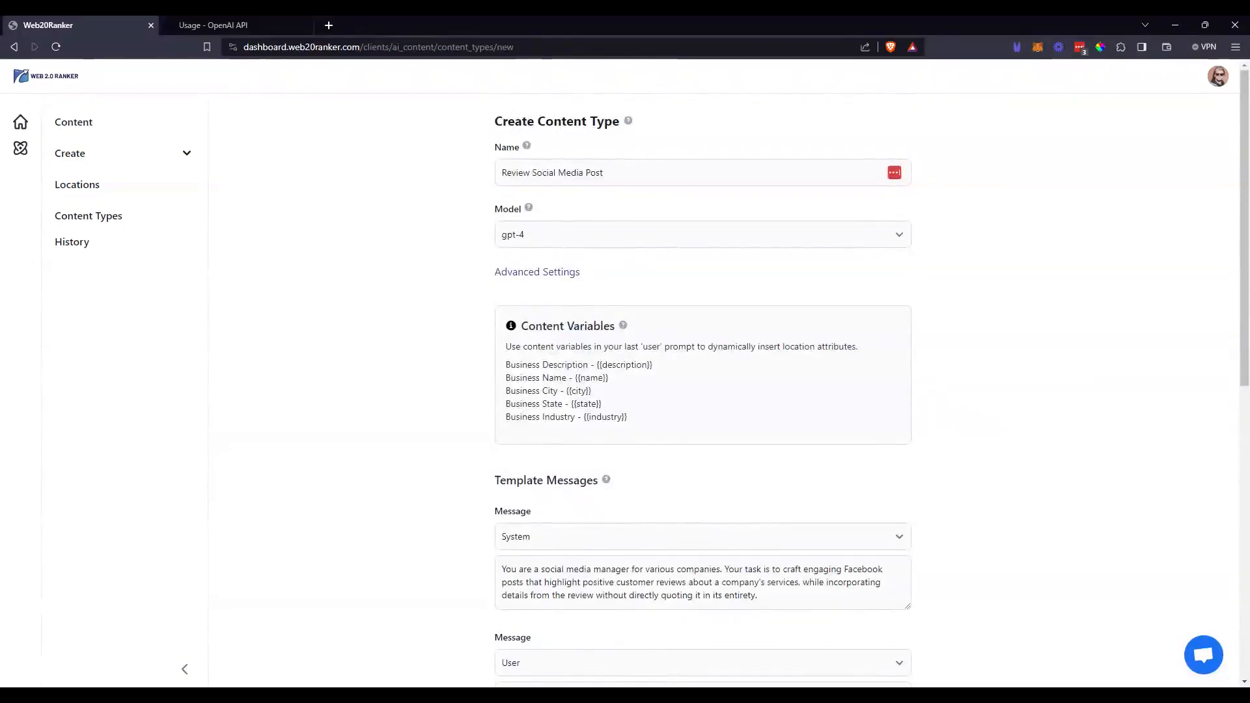
left_click_drag(522, 378, 609, 379)
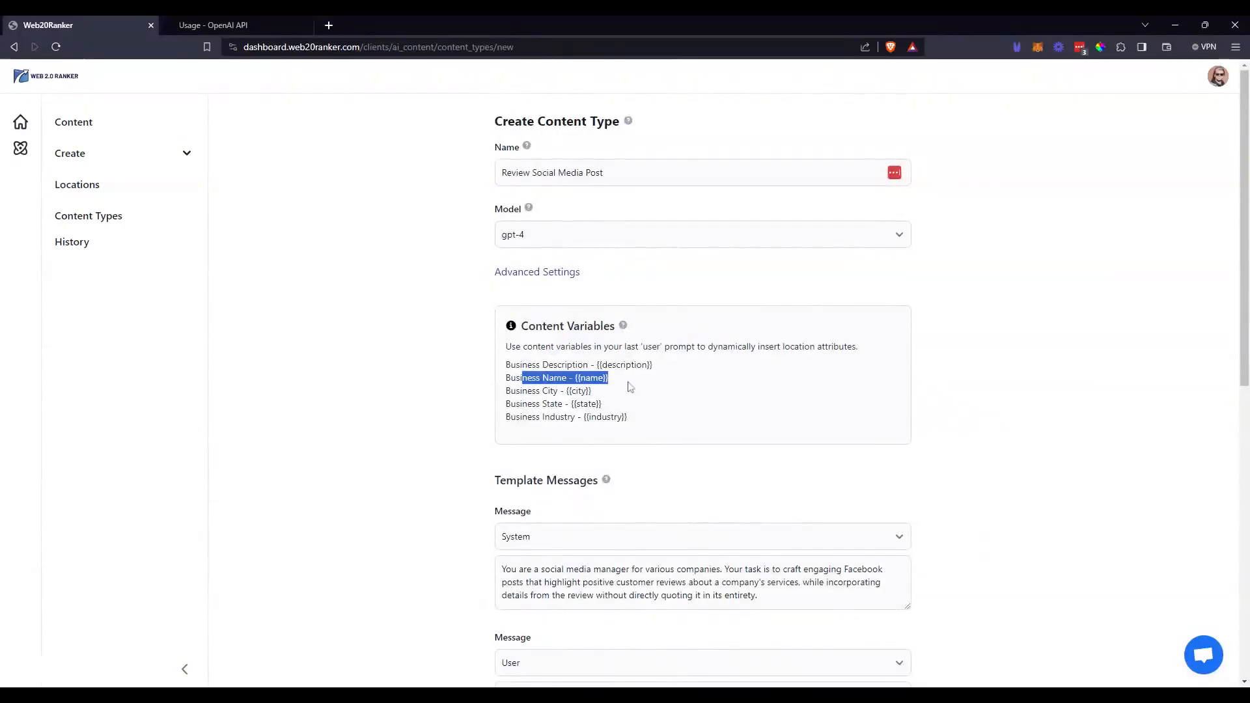
scroll(327, 270, "down", 5)
scroll(703, 391, "down", 4)
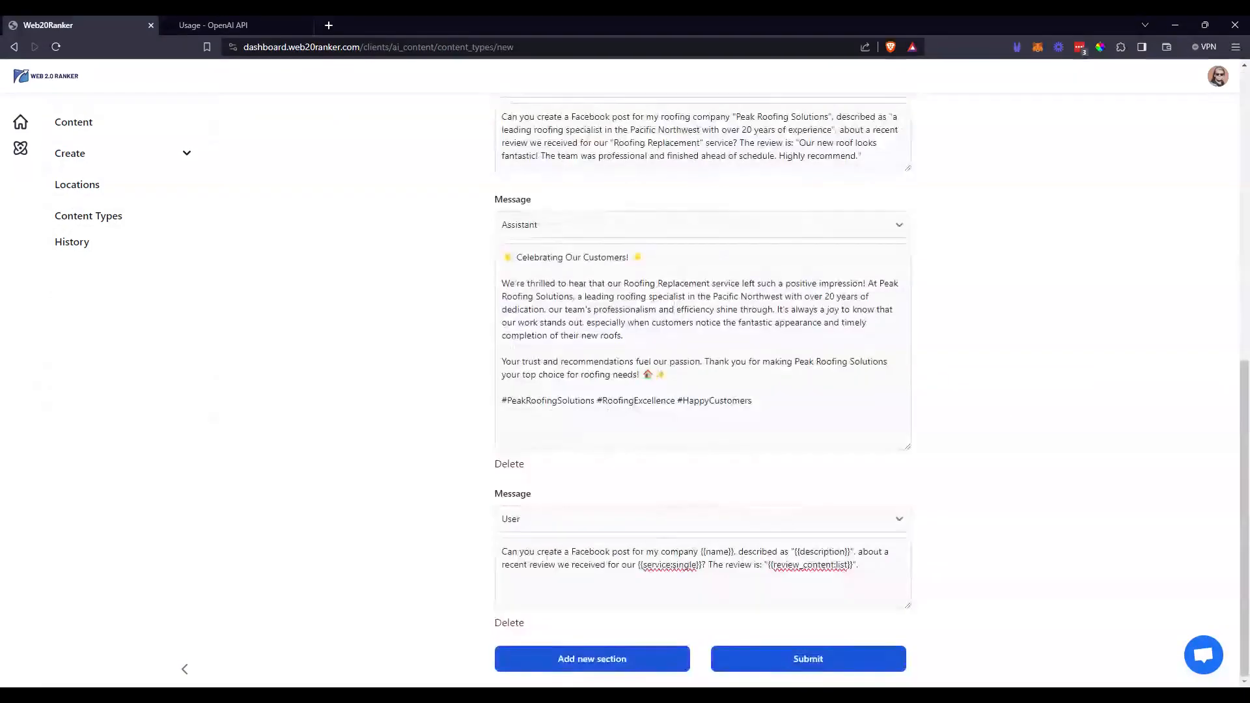
left_click_drag(792, 551, 851, 552)
scroll(770, 631, "up", 10)
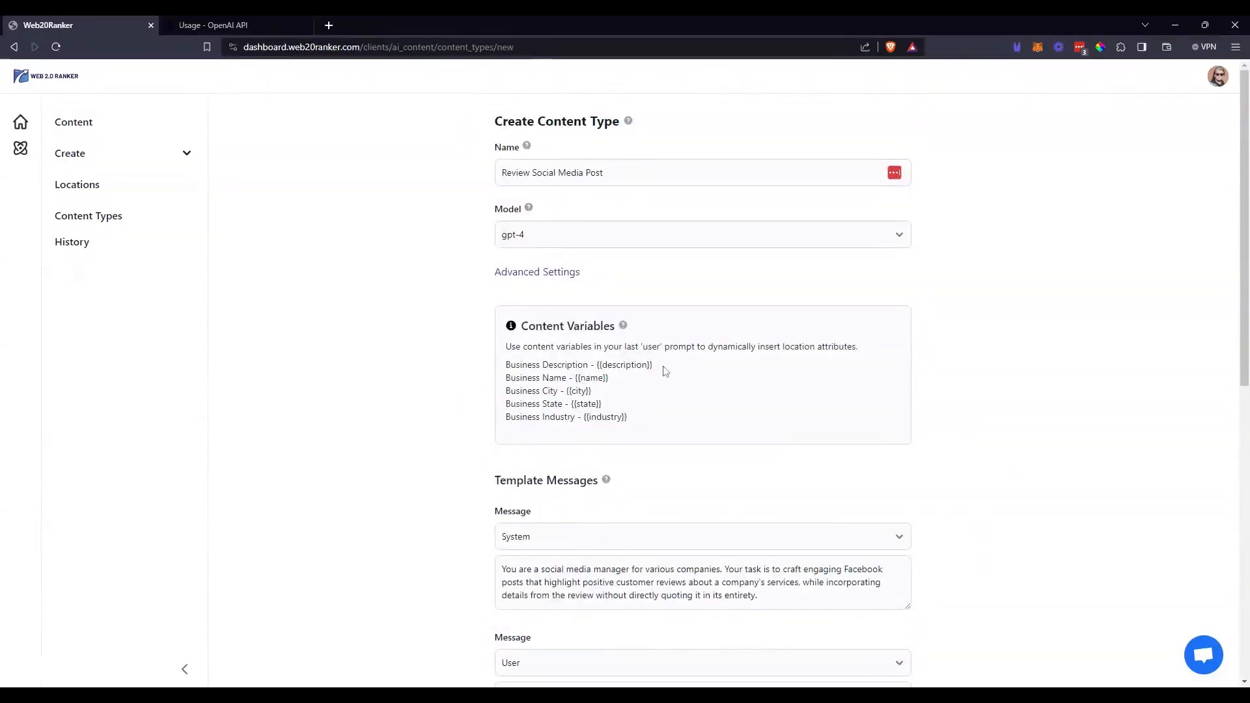
left_click_drag(664, 368, 506, 365)
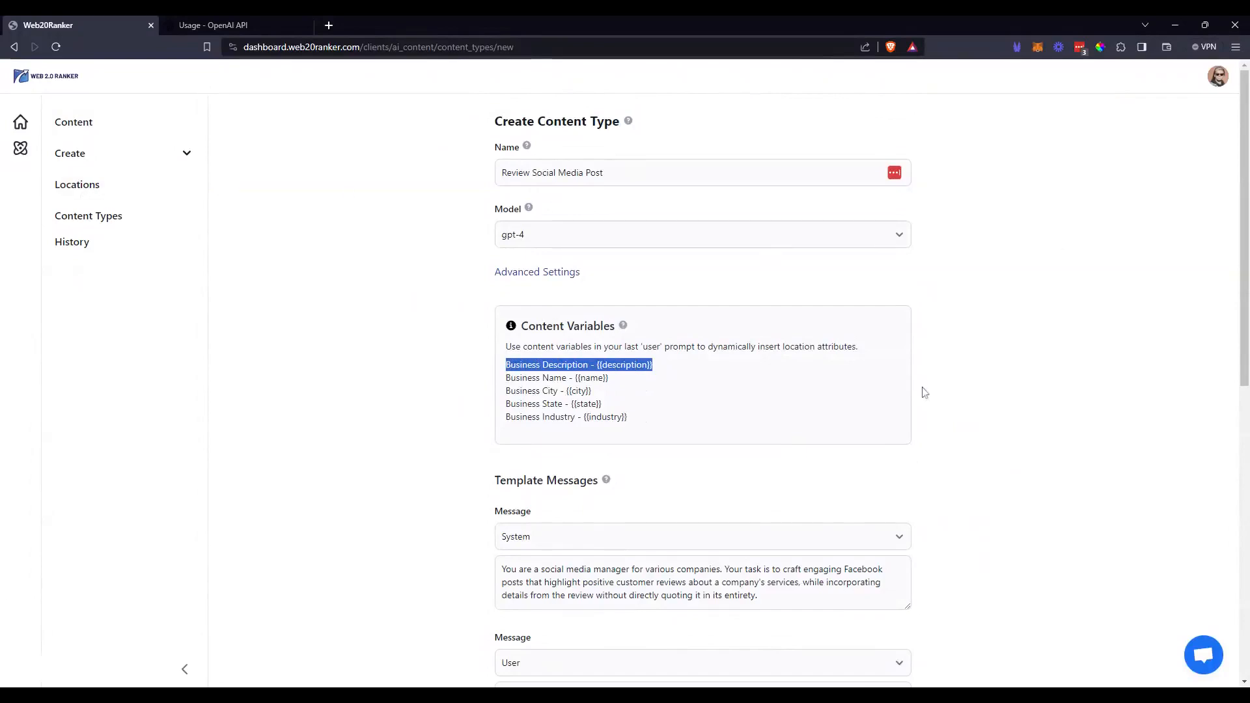
scroll(879, 442, "down", 10)
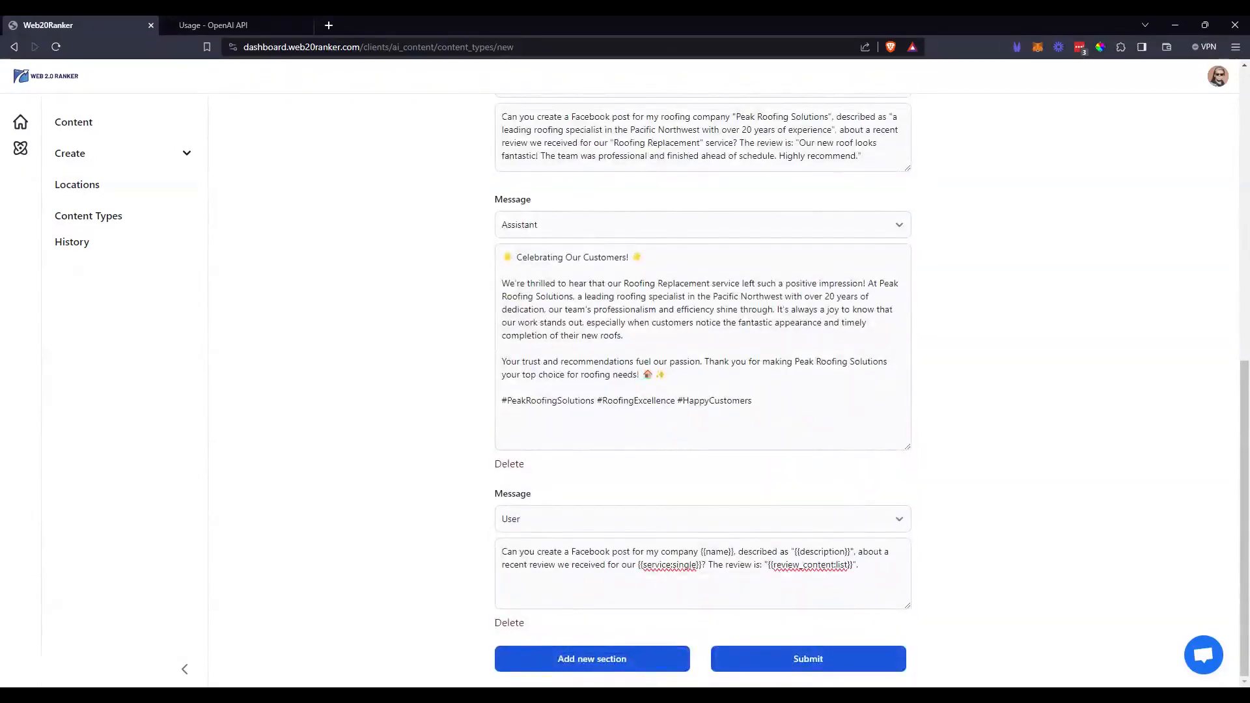
left_click_drag(505, 565, 857, 565)
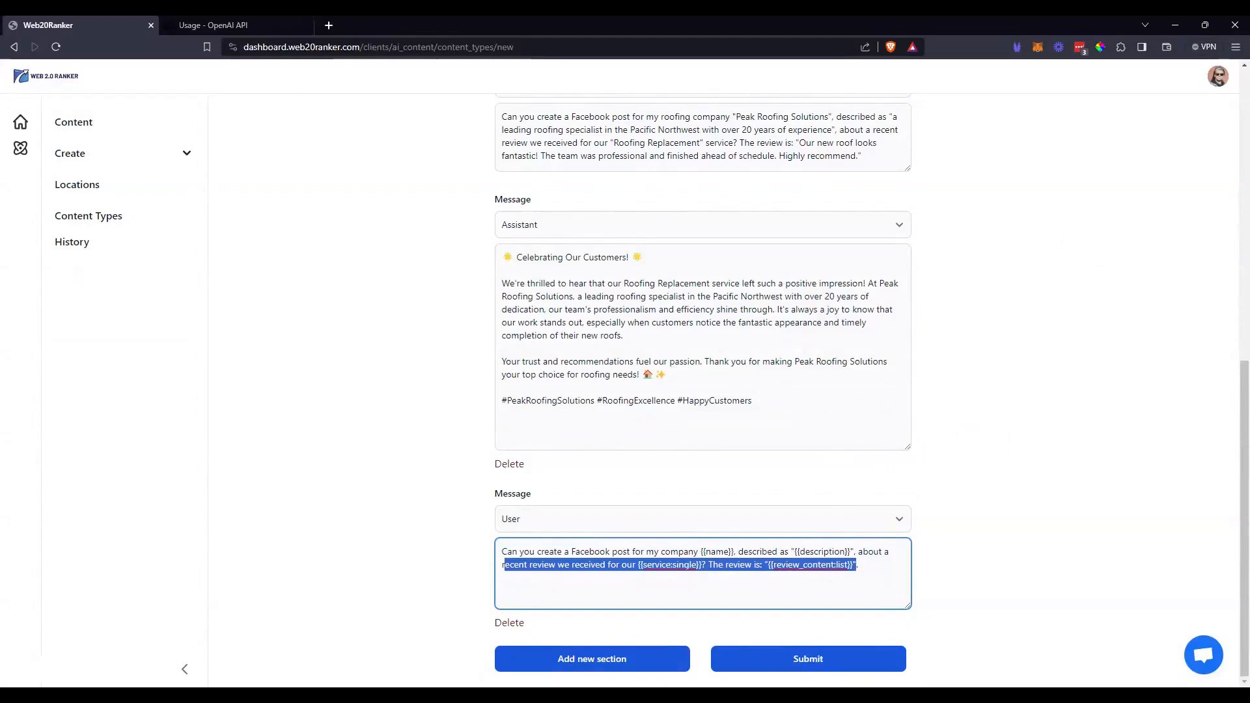
Copy the {{industry}} variable from the Content Variables list and append it to the end of the last User message.
scroll(703, 391, "up", 9)
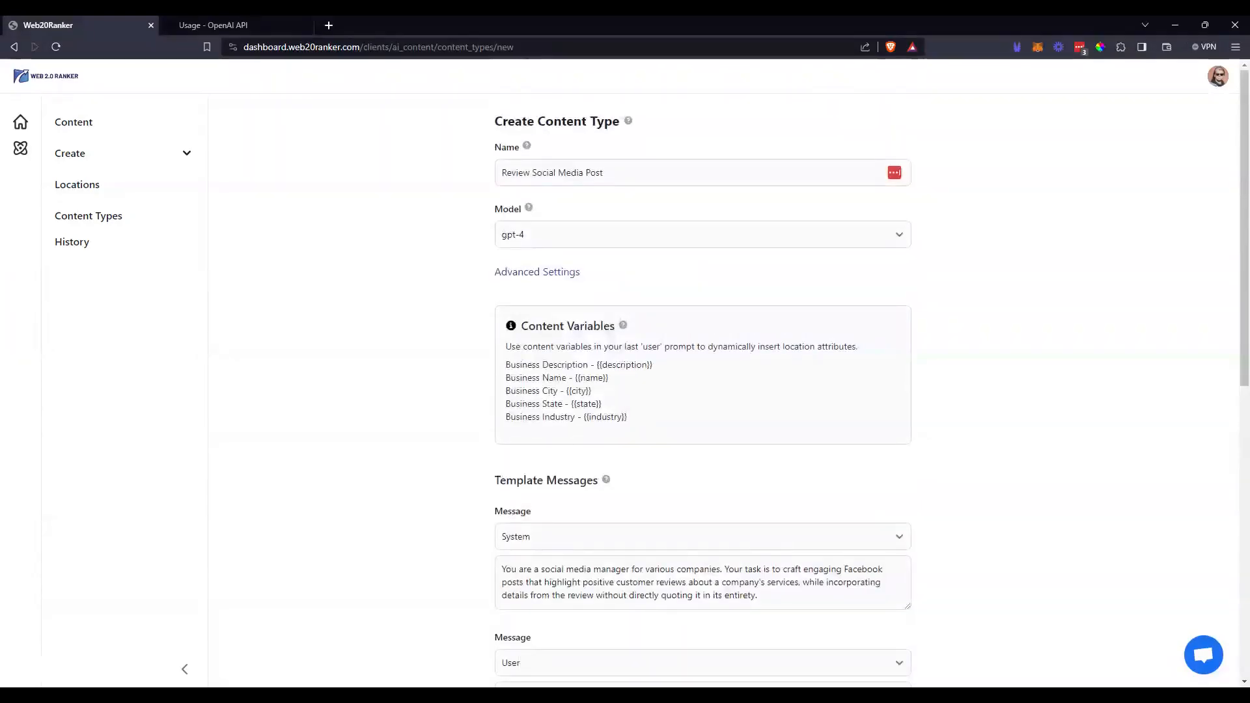
left_click_drag(629, 418, 584, 418)
key("ctrl+c")
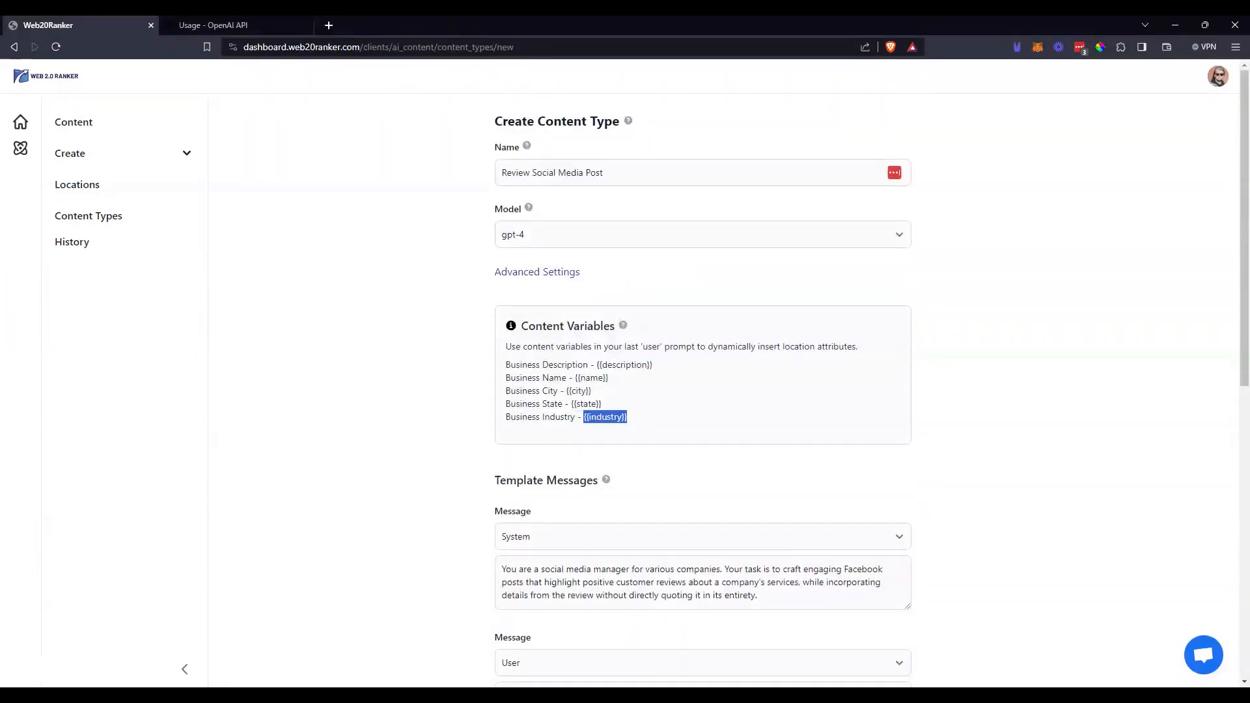
scroll(787, 506, "down", 10)
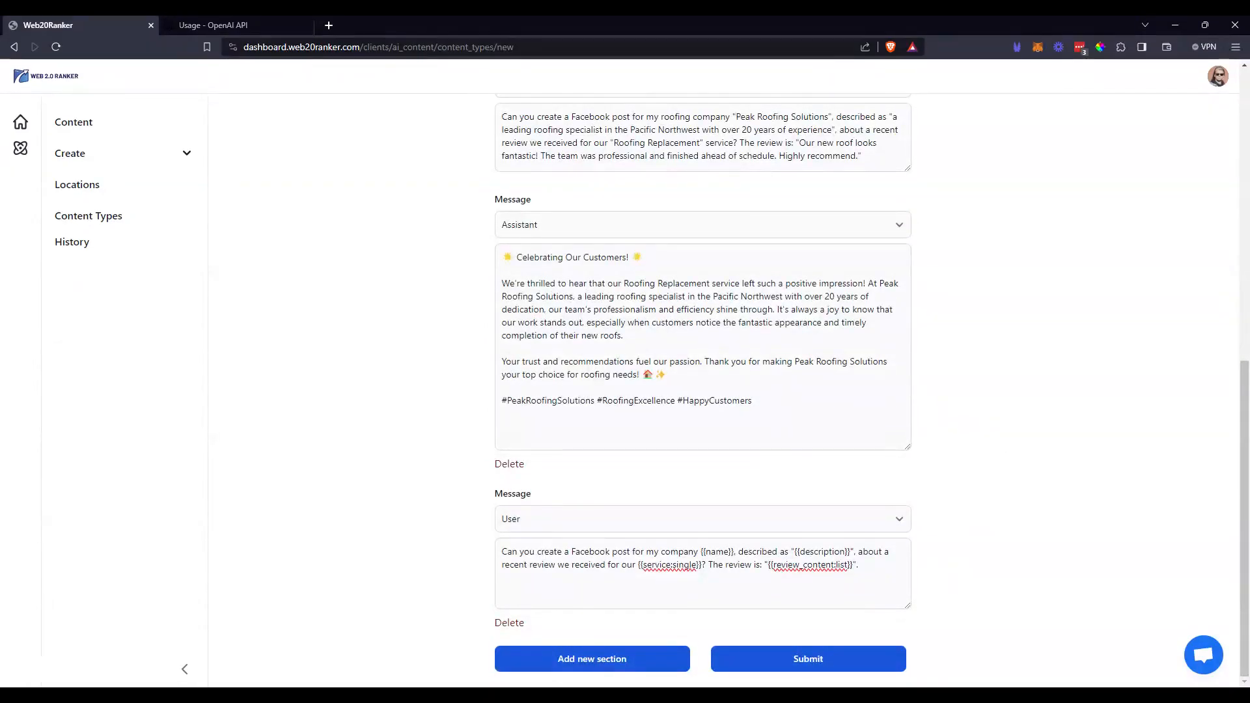
left_click_drag(859, 552, 861, 566)
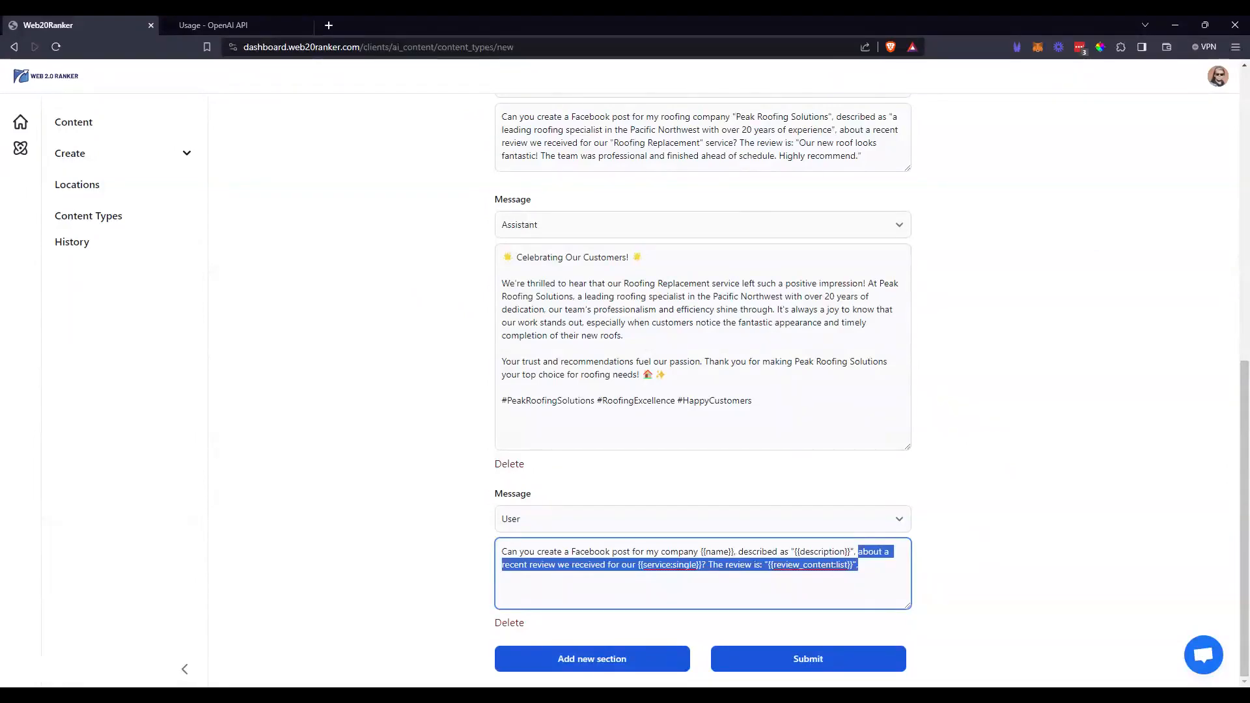
left_click(864, 568)
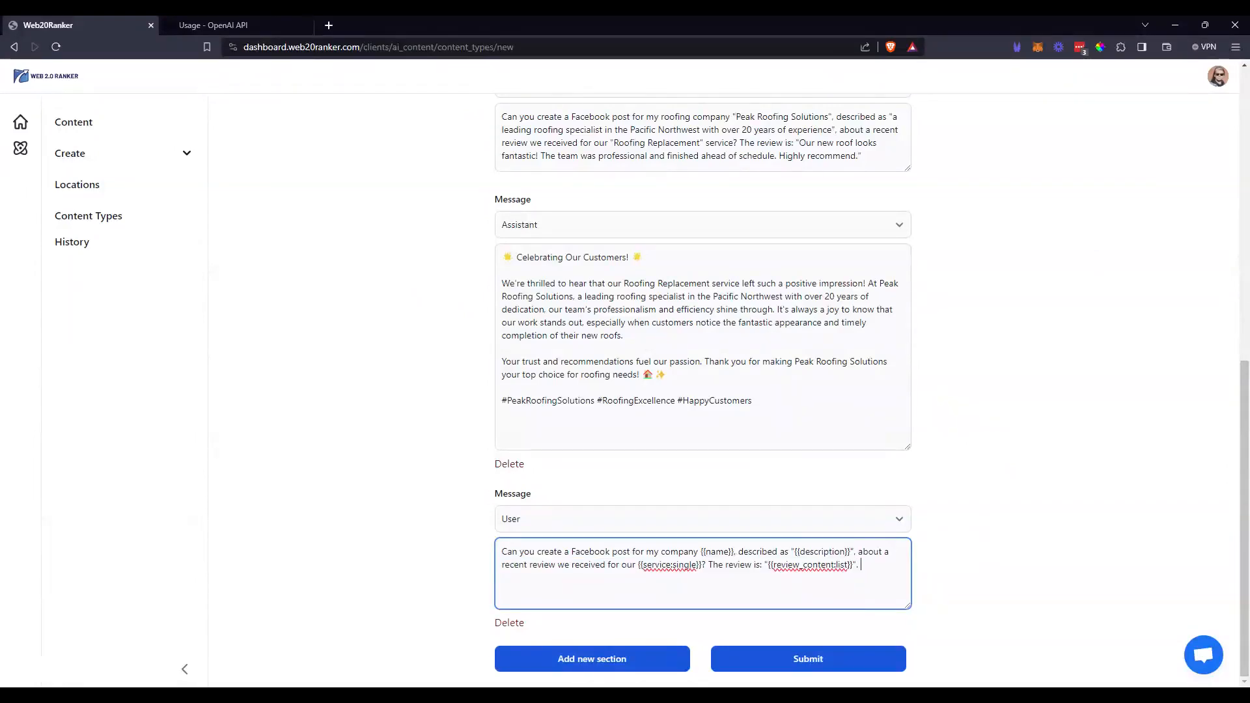
key("ctrl+v")
Remove the {{industry}} variable and the extra space from the end of the last User message.
left_click_drag(858, 553, 861, 566)
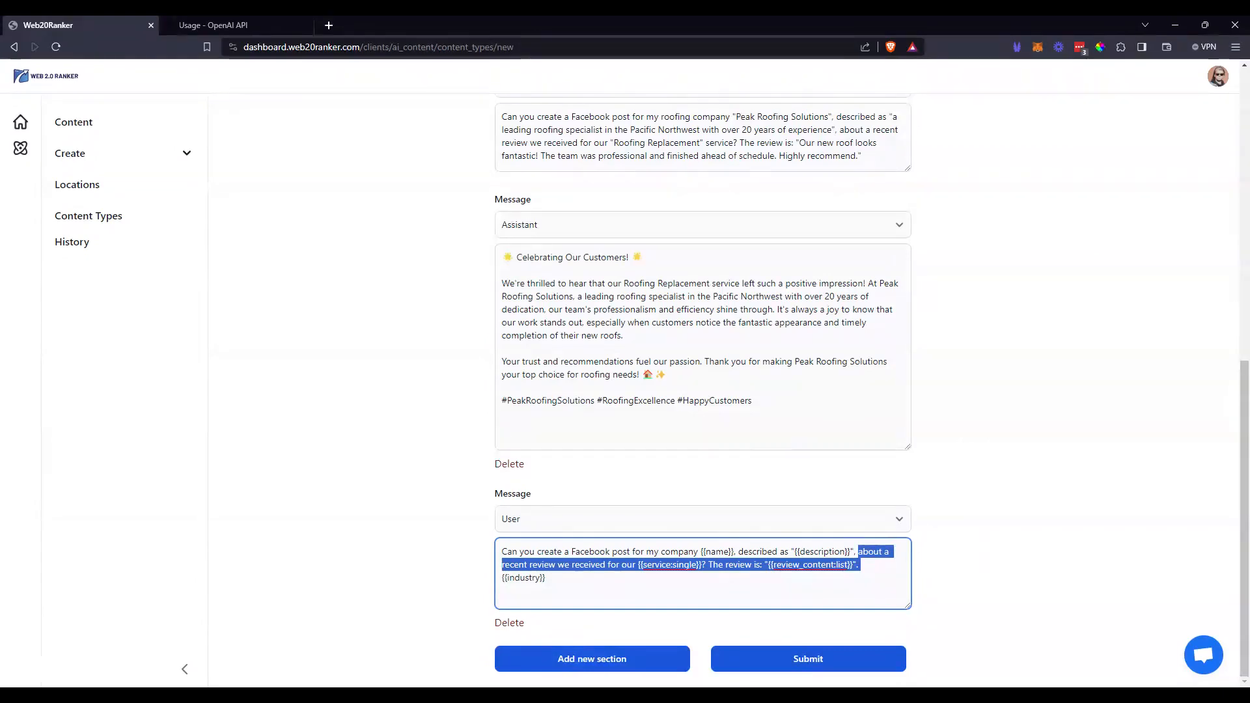
left_click_drag(546, 578, 502, 578)
key("BackSpace")
key("BackSpace")
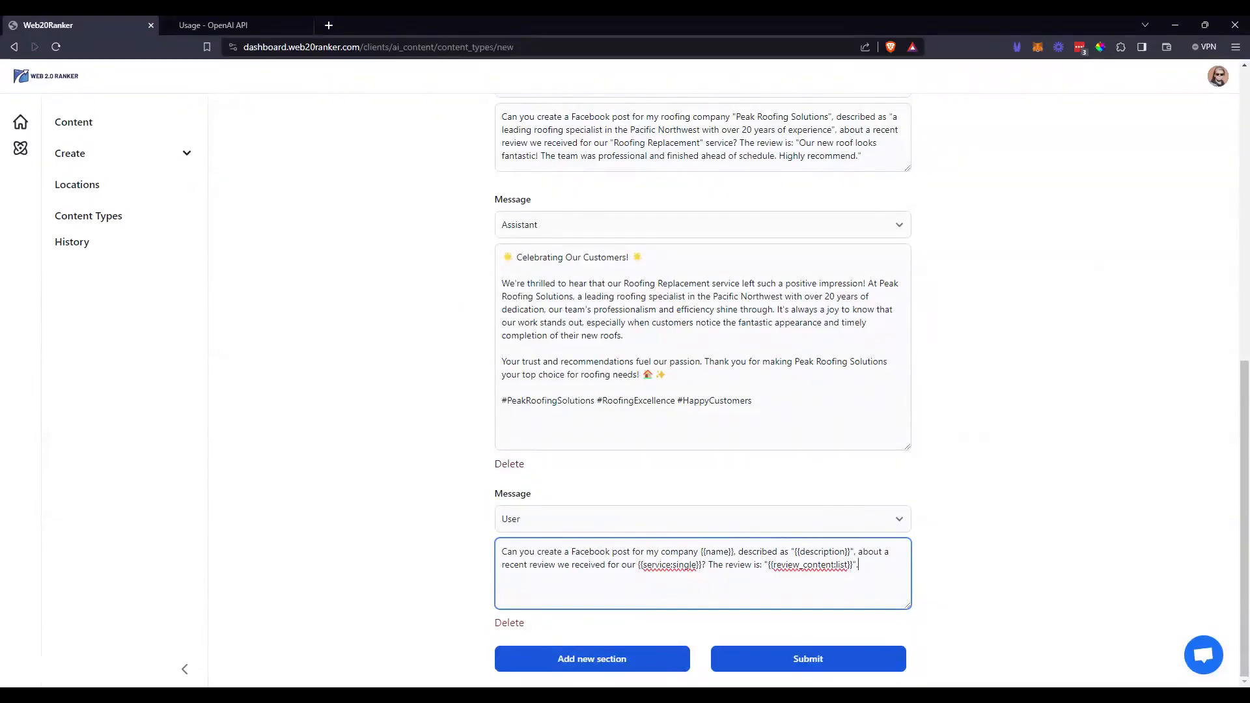
Add an example placeholder {{new:single}} on a separate line below the request in the last User message.
left_click_drag(770, 564, 848, 564)
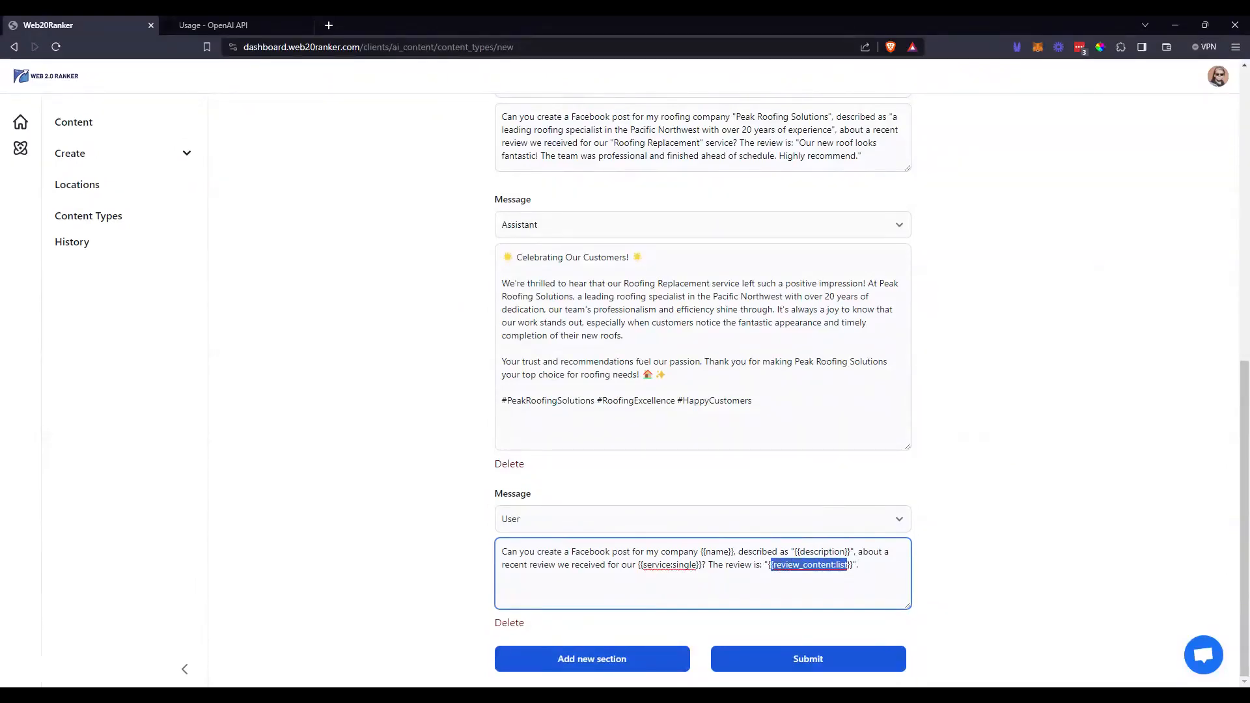
left_click(674, 565)
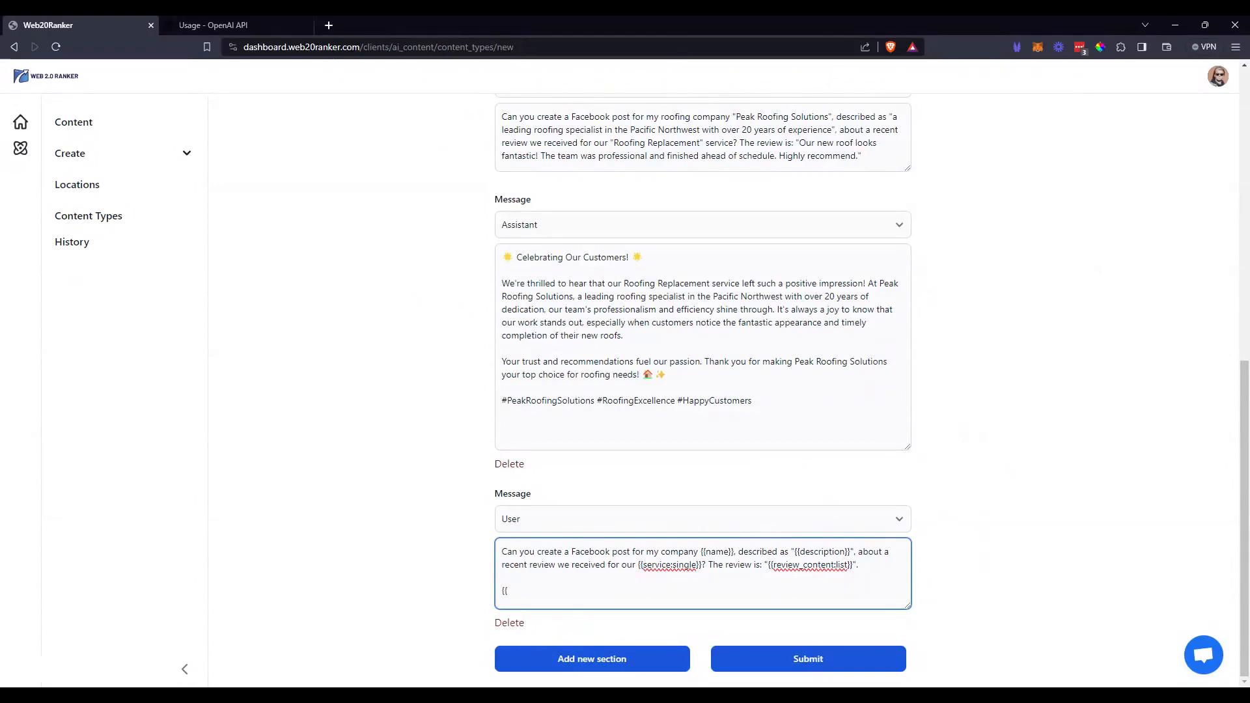
type("new")
type("_shortcode")
key("BackSpace")
key("BackSpace")
key("BackSpace")
key("BackSpace")
key("BackSpace")
key("BackSpace")
key("BackSpace")
type("shortcode")
key("BackSpace")
key("BackSpace")
key("BackSpace")
key("BackSpace")
key("BackSpace")
key("BackSpace")
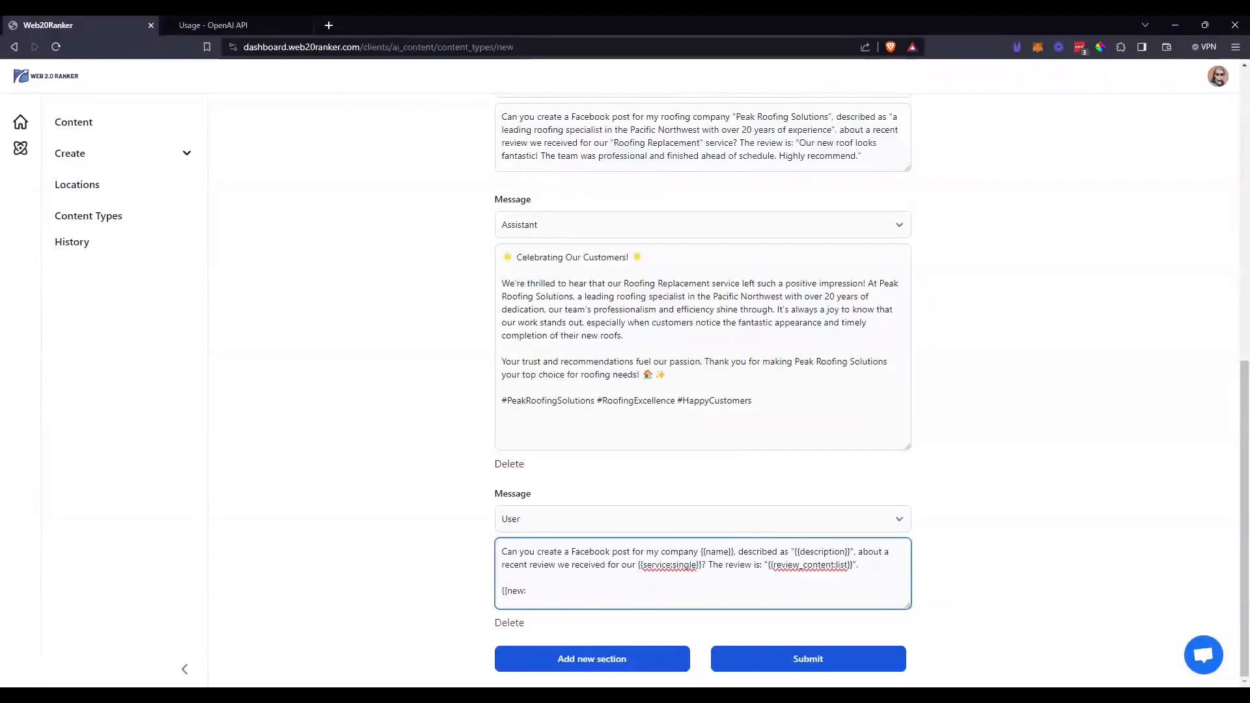
type("single}}")
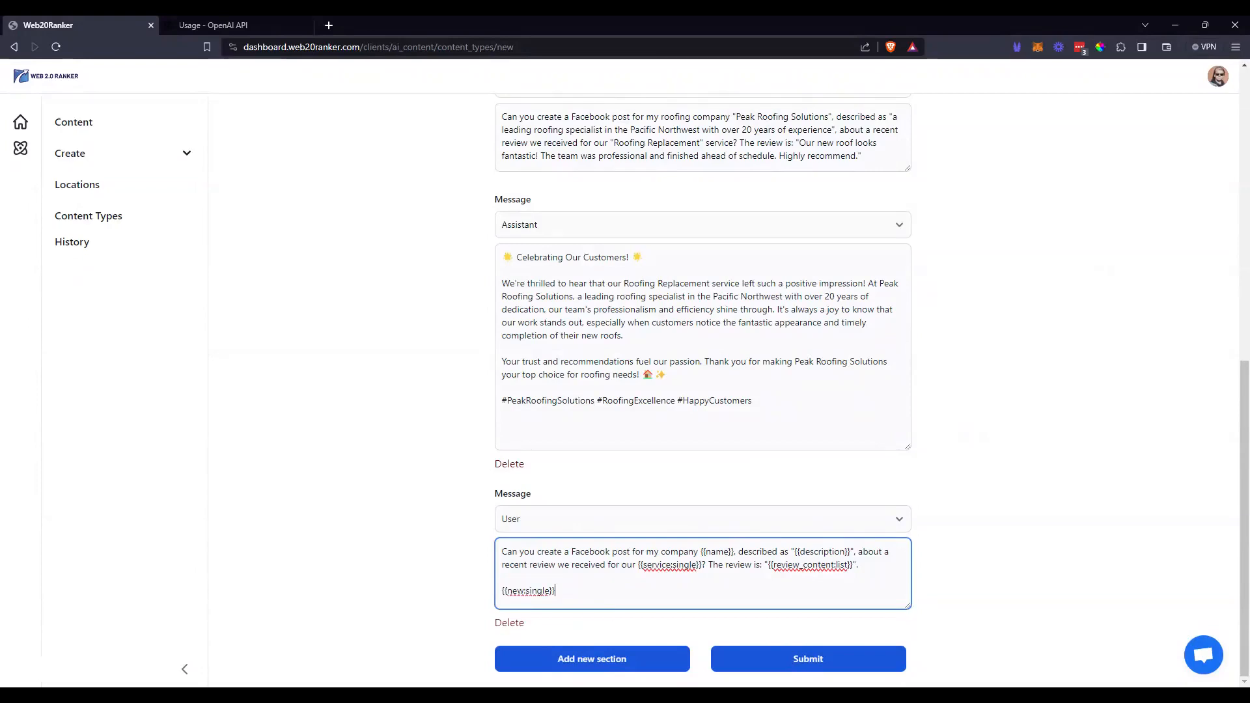
Change the example placeholder in the last User message to the list type, so it reads {{new:list}}.
key("BackSpace")
key("BackSpace")
key("BackSpace")
key("BackSpace")
key("BackSpace")
key("BackSpace")
type("list}}")
Delete the example {{new:list}} placeholder and its blank line from the end of the last User message.
key("shift+Left")
key("shift+Left")
key("shift+Left")
key("shift+Left")
key("shift+Left")
key("shift+Left")
key("shift+Left")
key("shift+Left")
key("shift+Left")
key("shift+Left")
key("shift+Left")
key("shift+Left")
key("BackSpace")
Set Max Tokens to 4000 in the content type's Advanced Settings, and collapse those settings.
scroll(918, 612, "up", 9)
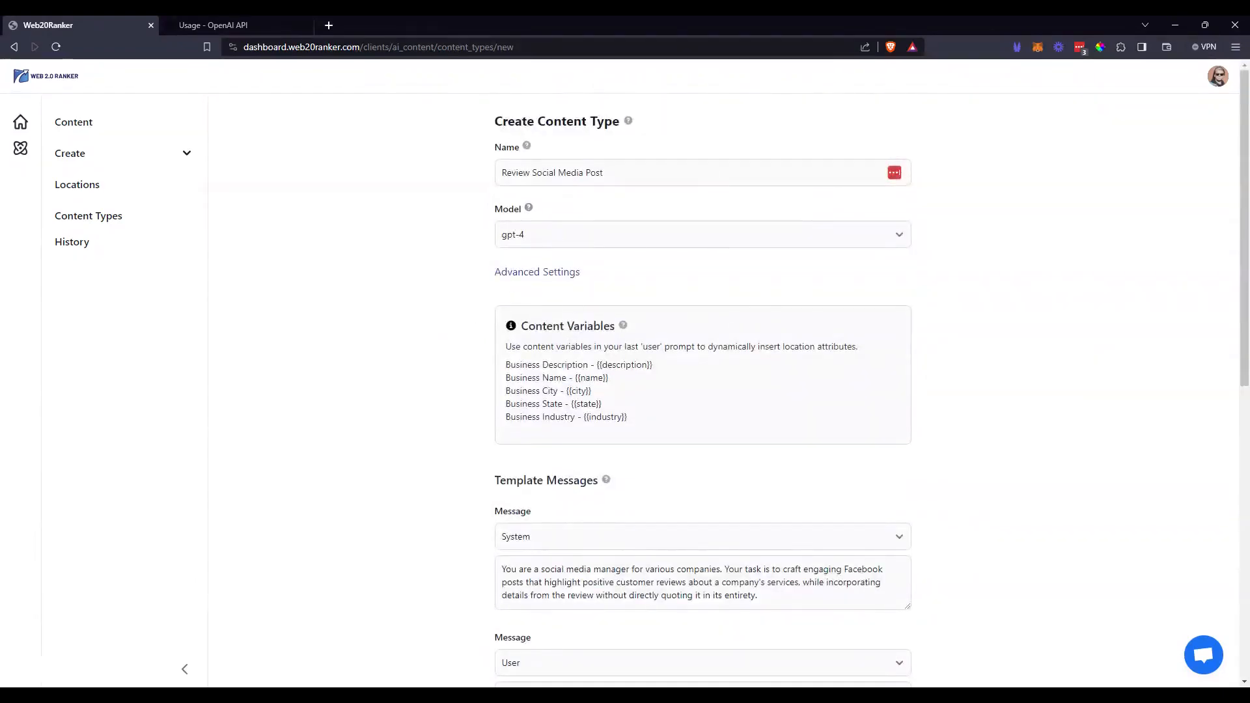
scroll(607, 447, "down", 5)
scroll(607, 448, "down", 3)
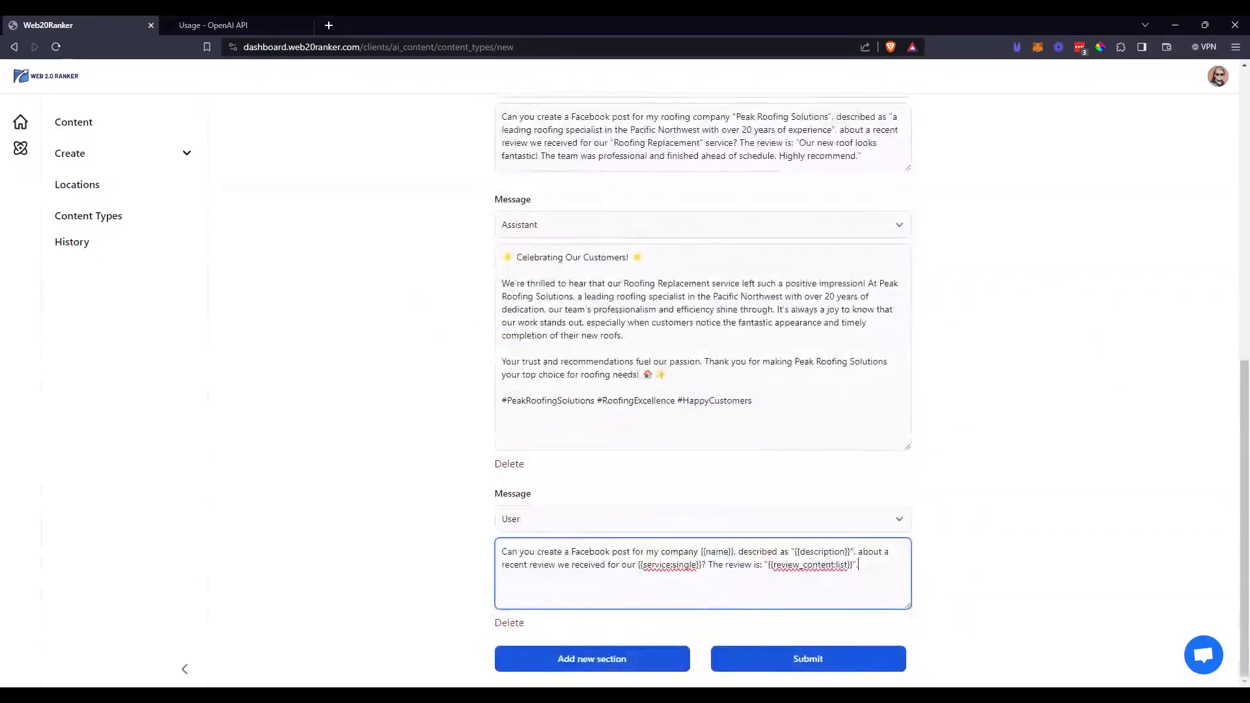
left_click(808, 660)
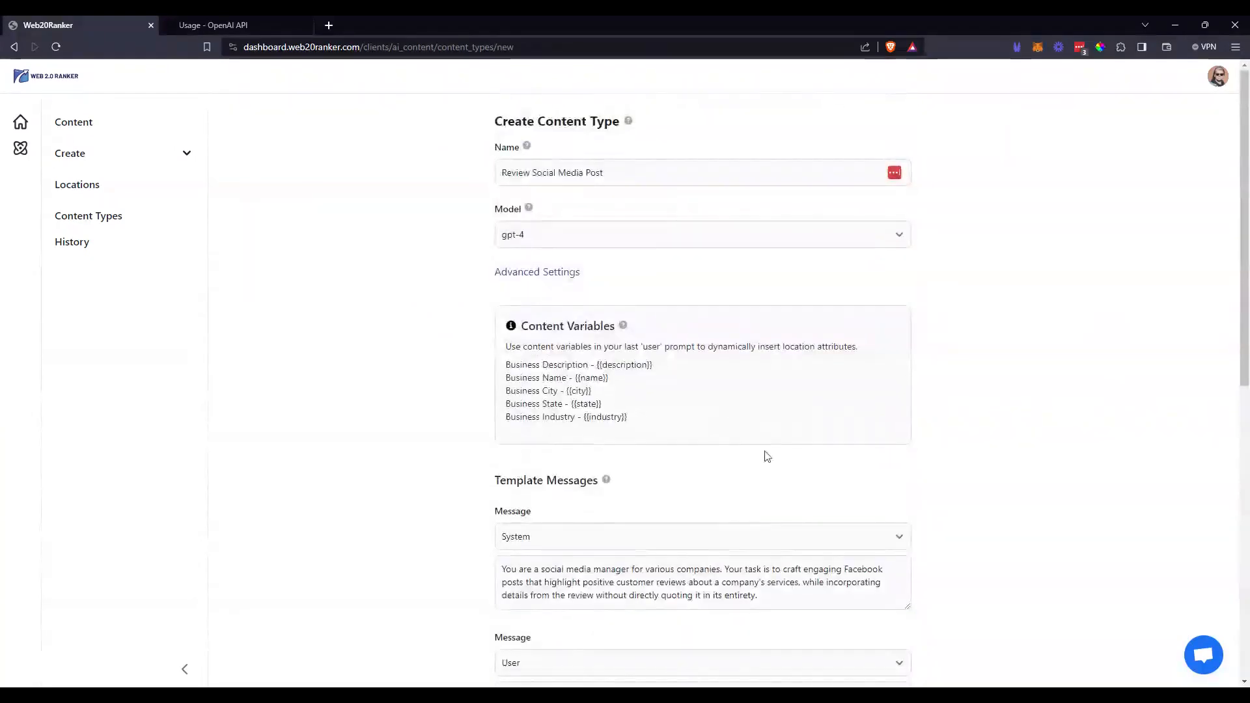
left_click(534, 279)
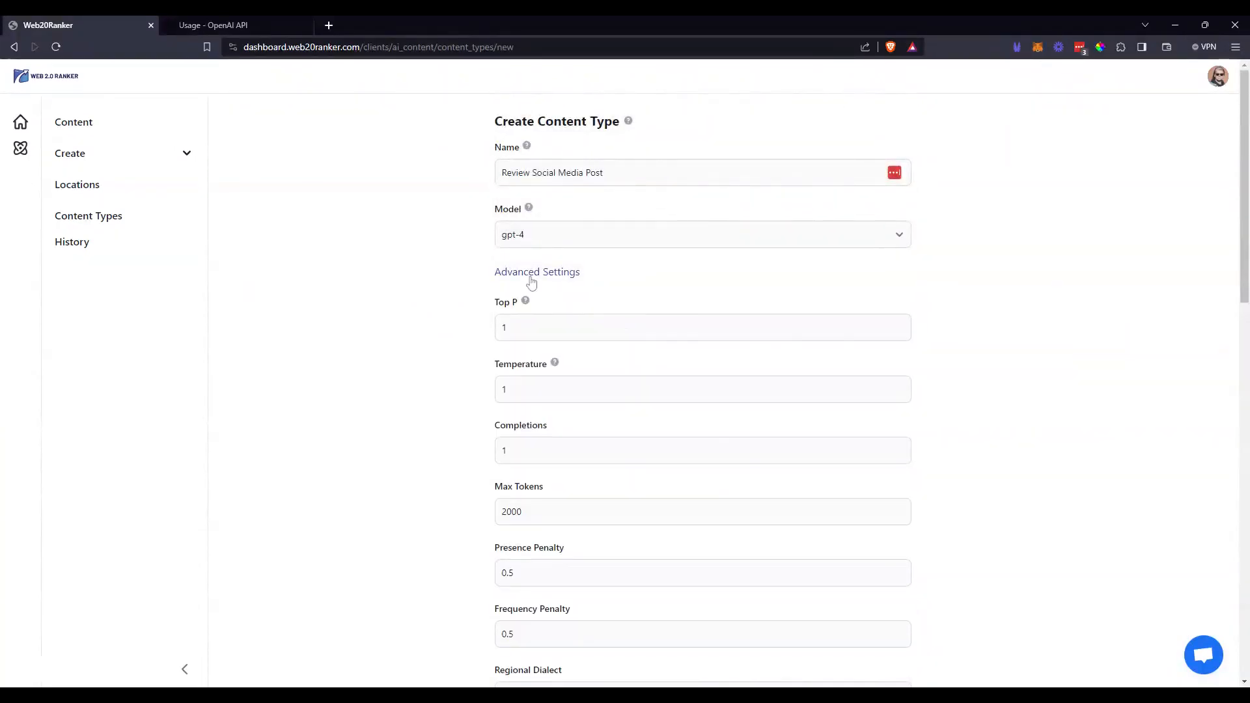
left_click(503, 512)
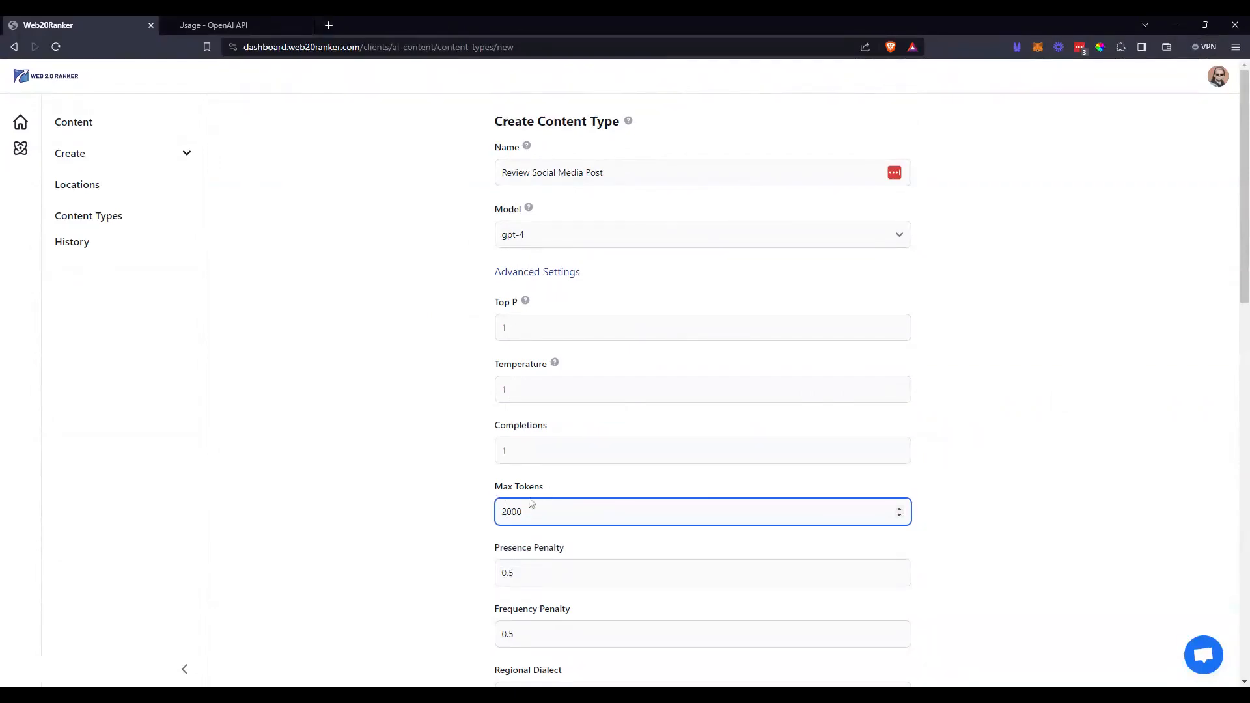
left_click_drag(508, 512, 489, 517)
type("4")
scroll(547, 365, "down", 3)
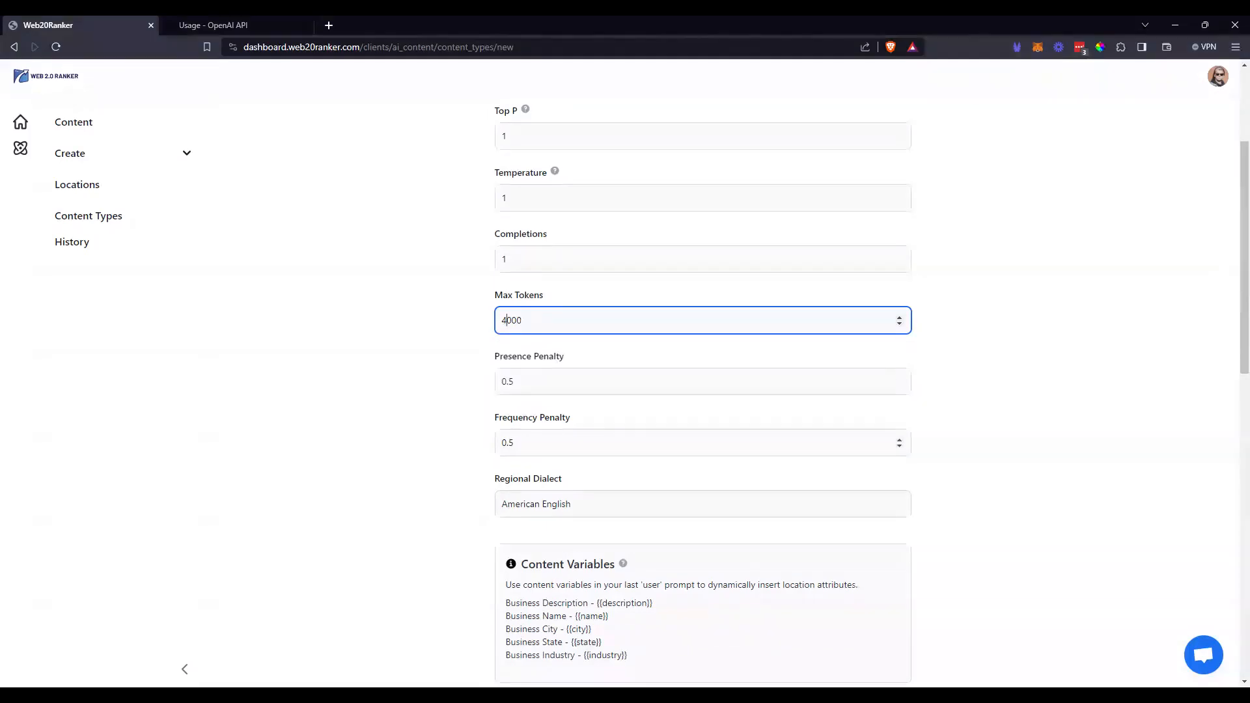
scroll(622, 467, "up", 2)
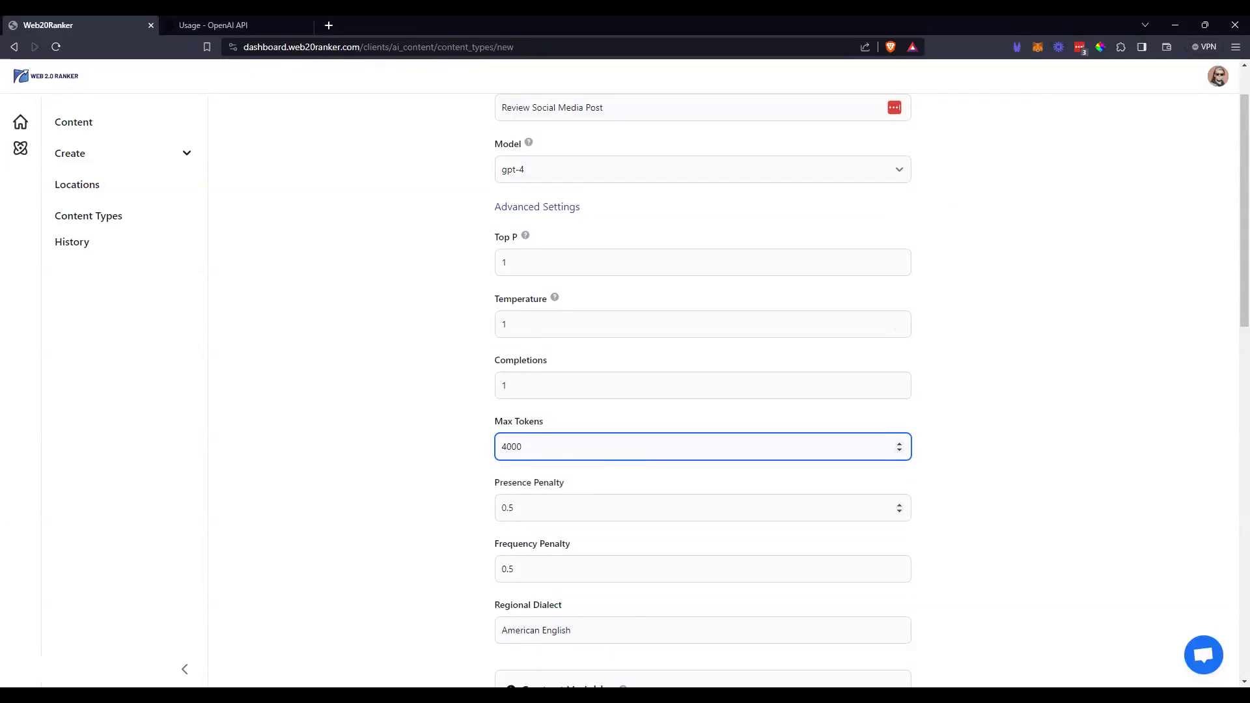
scroll(732, 280, "up", 1)
left_click(542, 272)
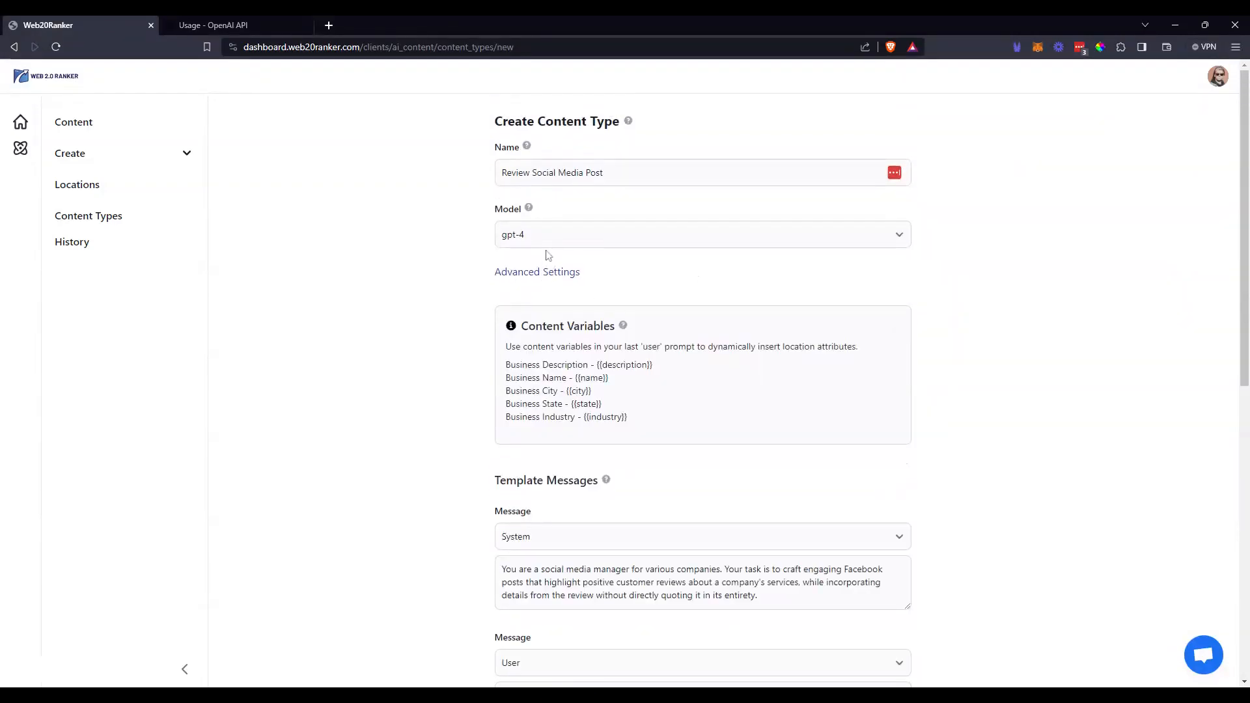
Submit the completed Review Social Media Post content type to create it.
scroll(762, 420, "down", 1)
scroll(762, 420, "down", 9)
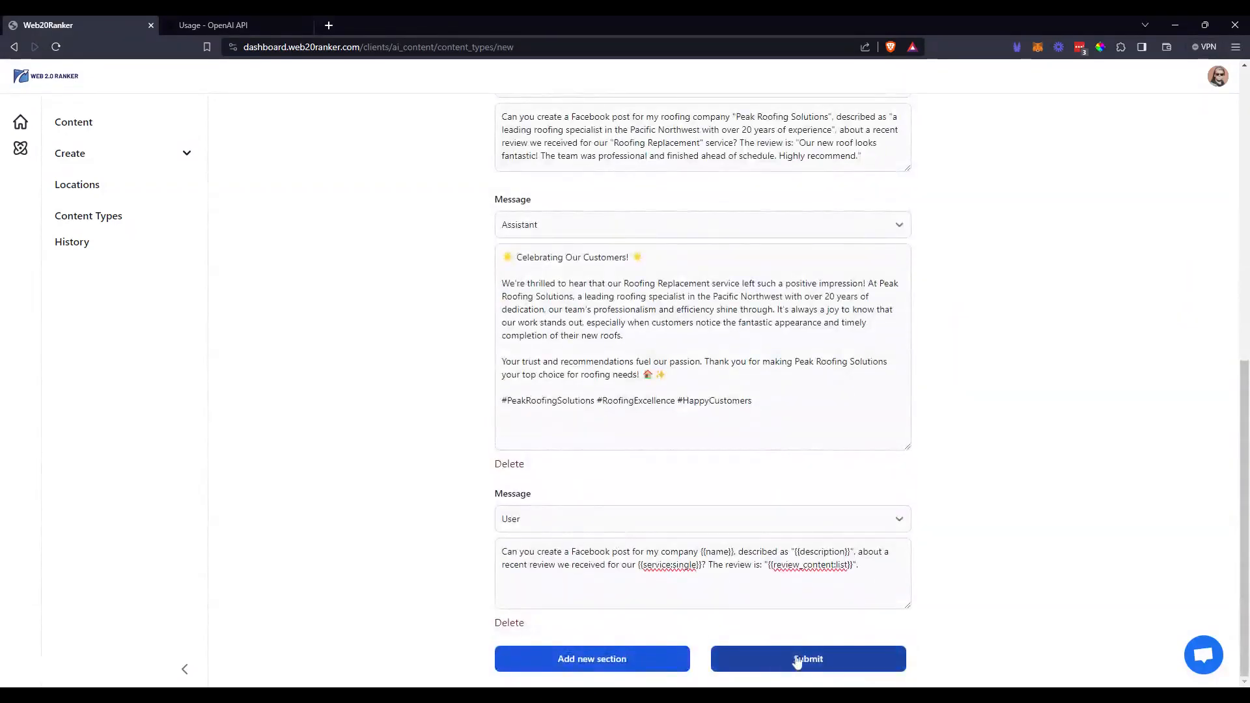
left_click(806, 660)
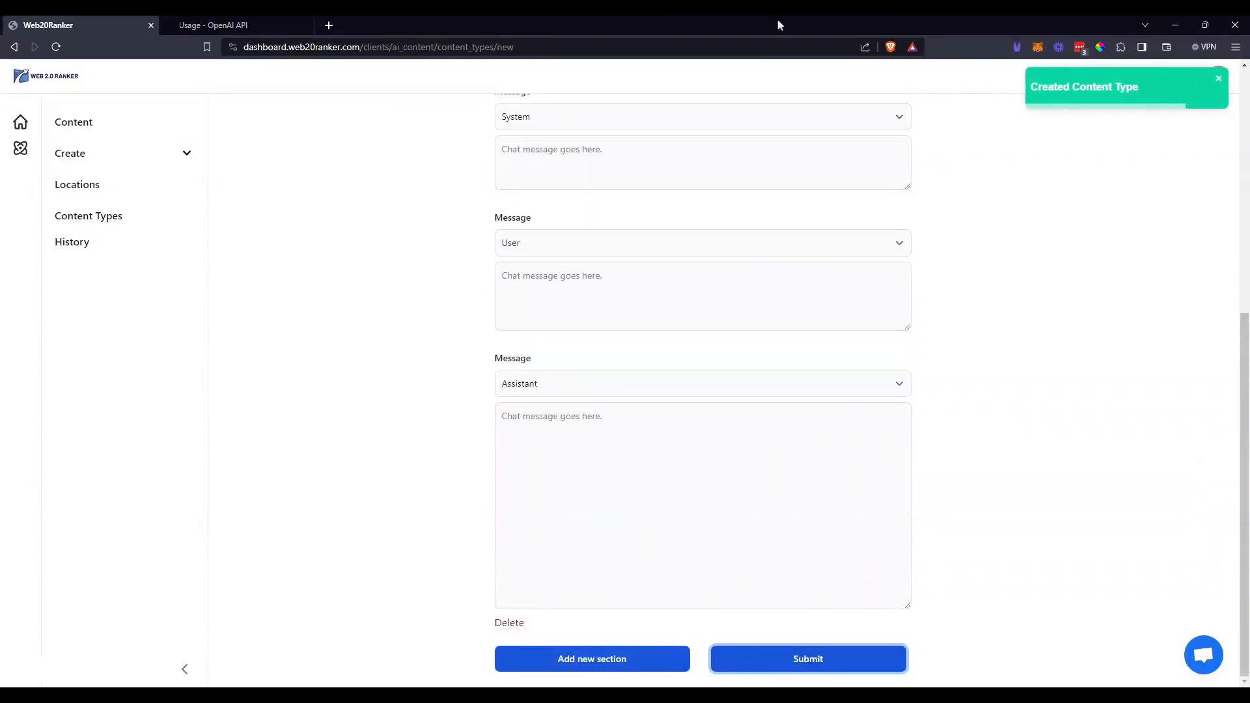
Open the Mr. Plumber location and show its custom content templates.
left_click(89, 189)
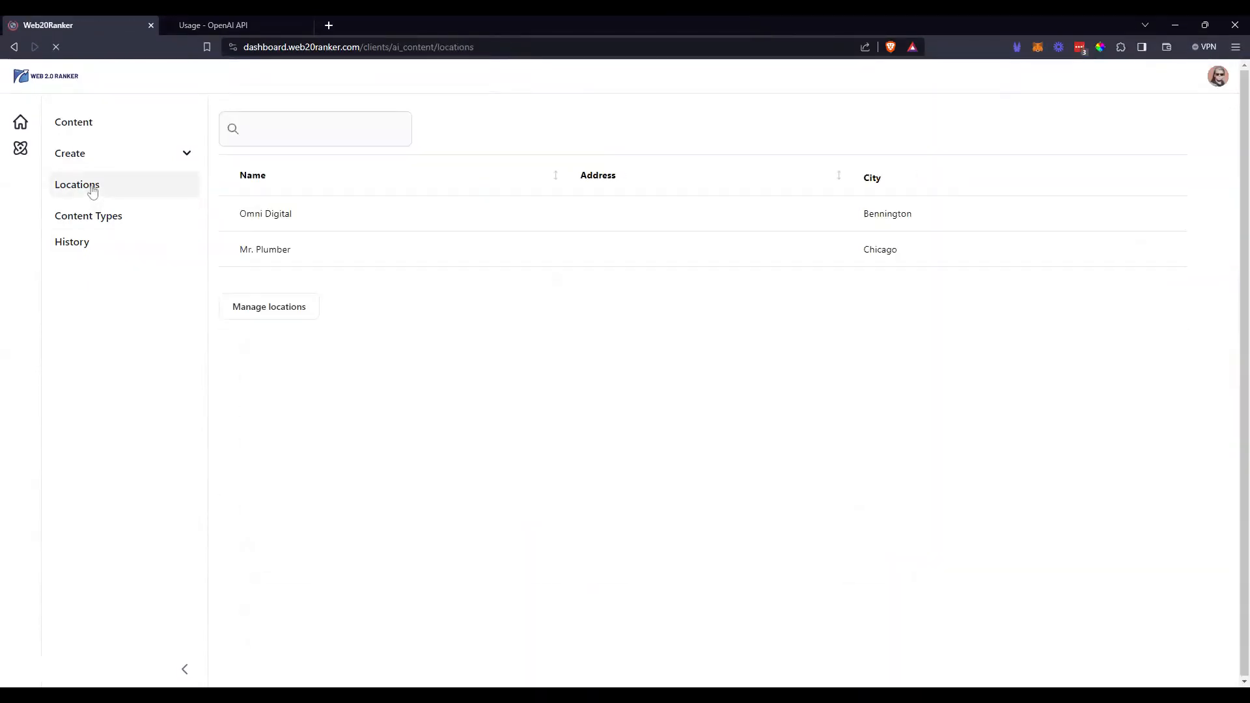
left_click(276, 249)
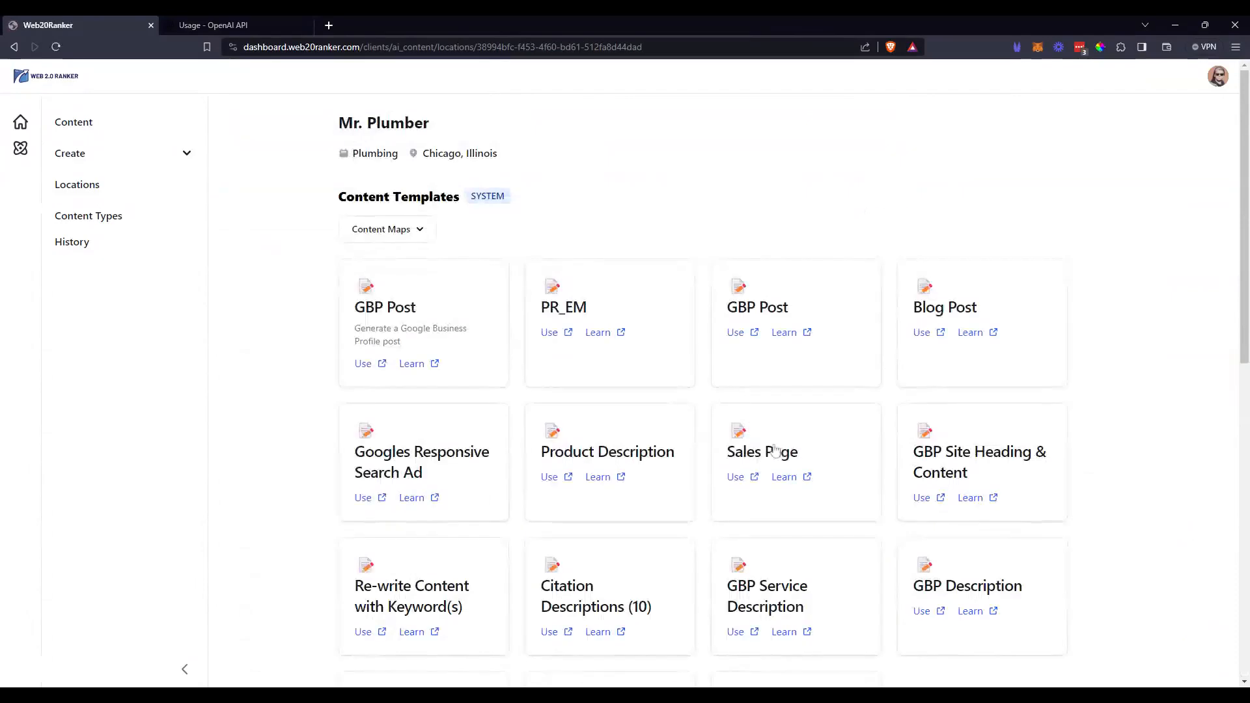
scroll(1088, 415, "down", 1)
scroll(1087, 415, "down", 5)
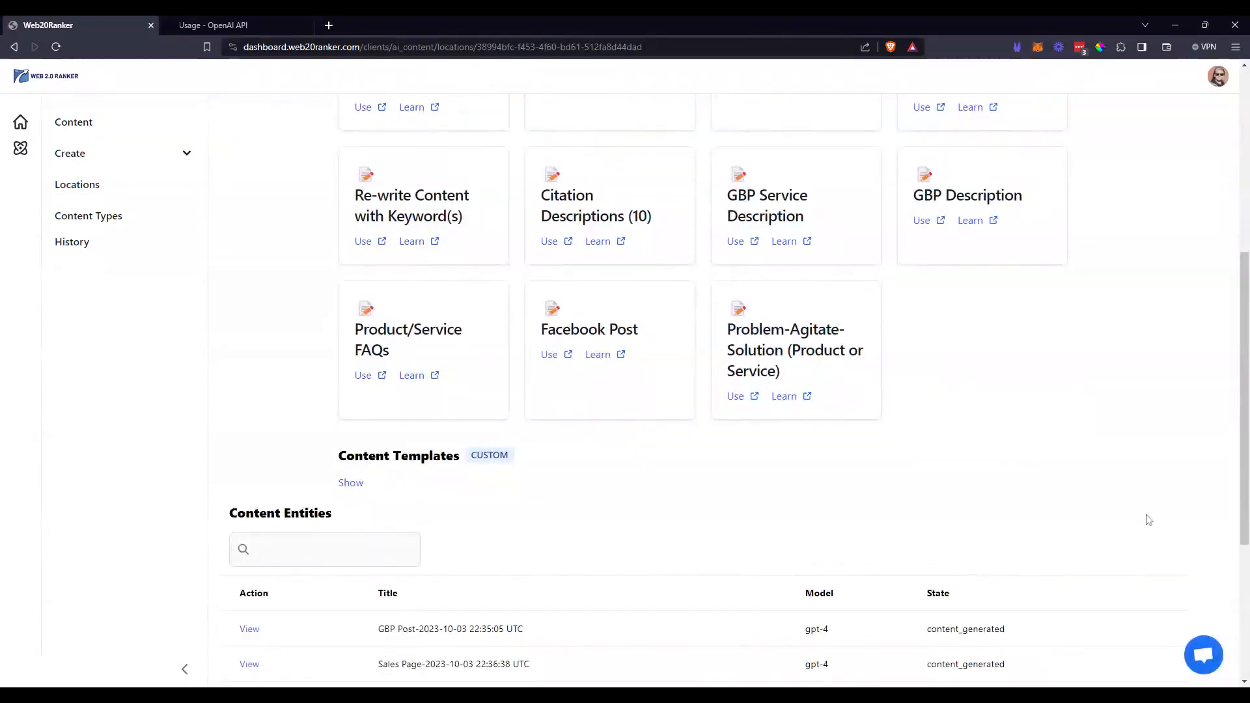
left_click(351, 485)
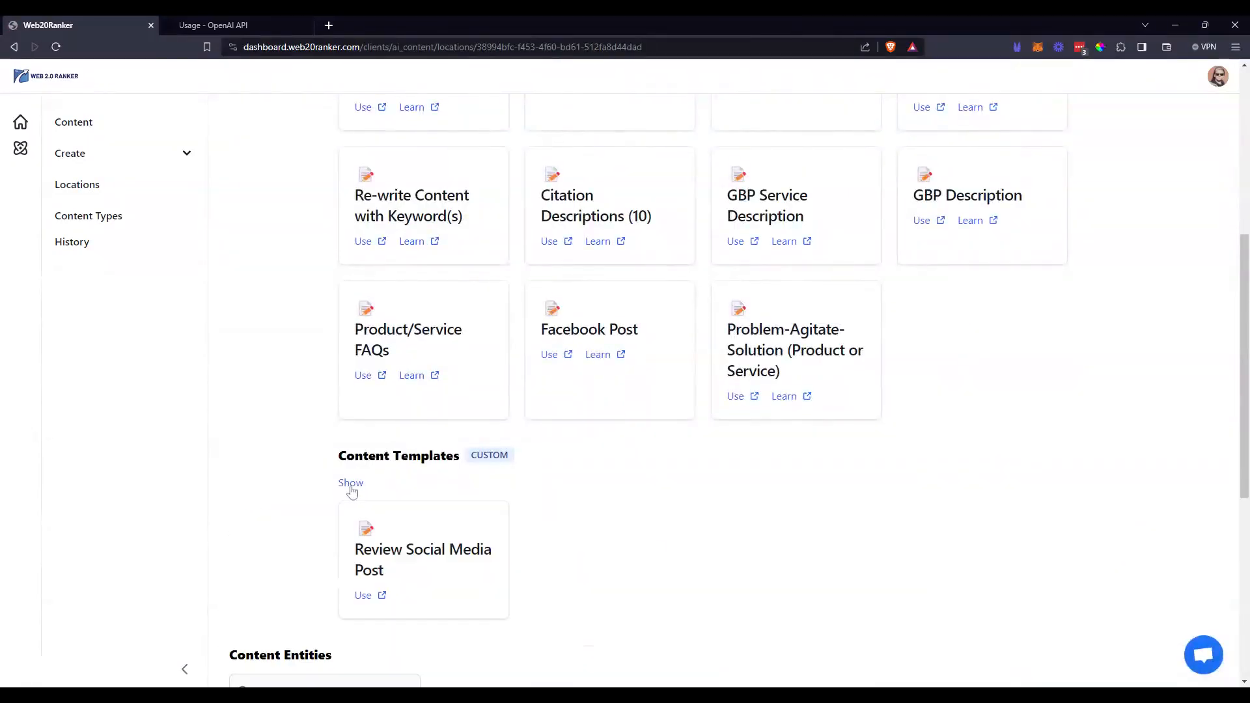
left_click_drag(334, 460, 544, 455)
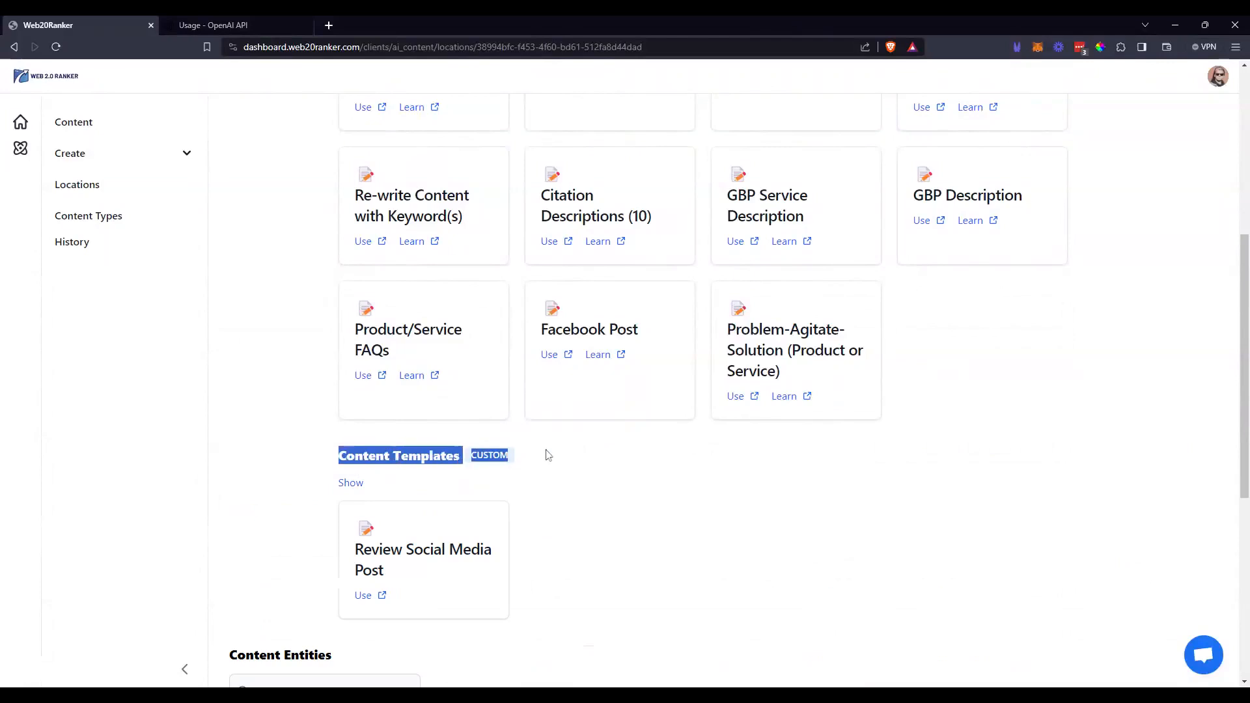
scroll(654, 527, "down", 2)
scroll(655, 526, "down", 2)
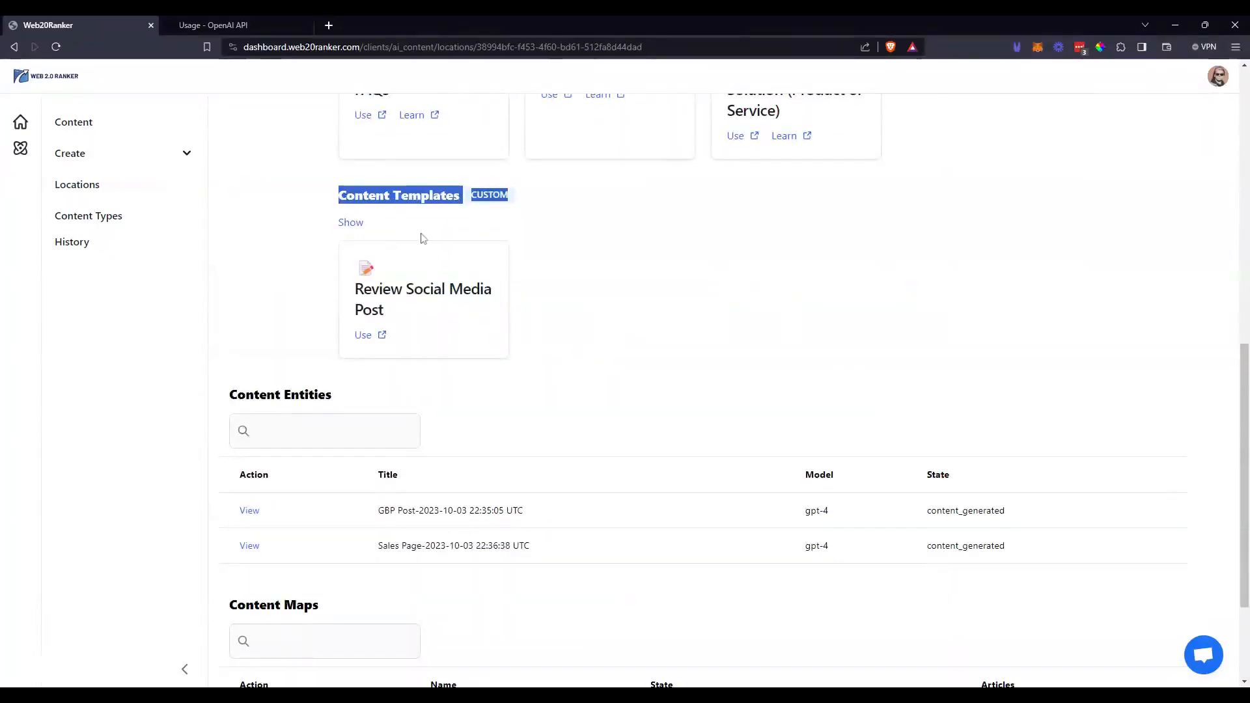
left_click(355, 224)
left_click(356, 223)
Start new content from the custom Review Social Media Post template and set its service to "hot water heater installation".
left_click(363, 337)
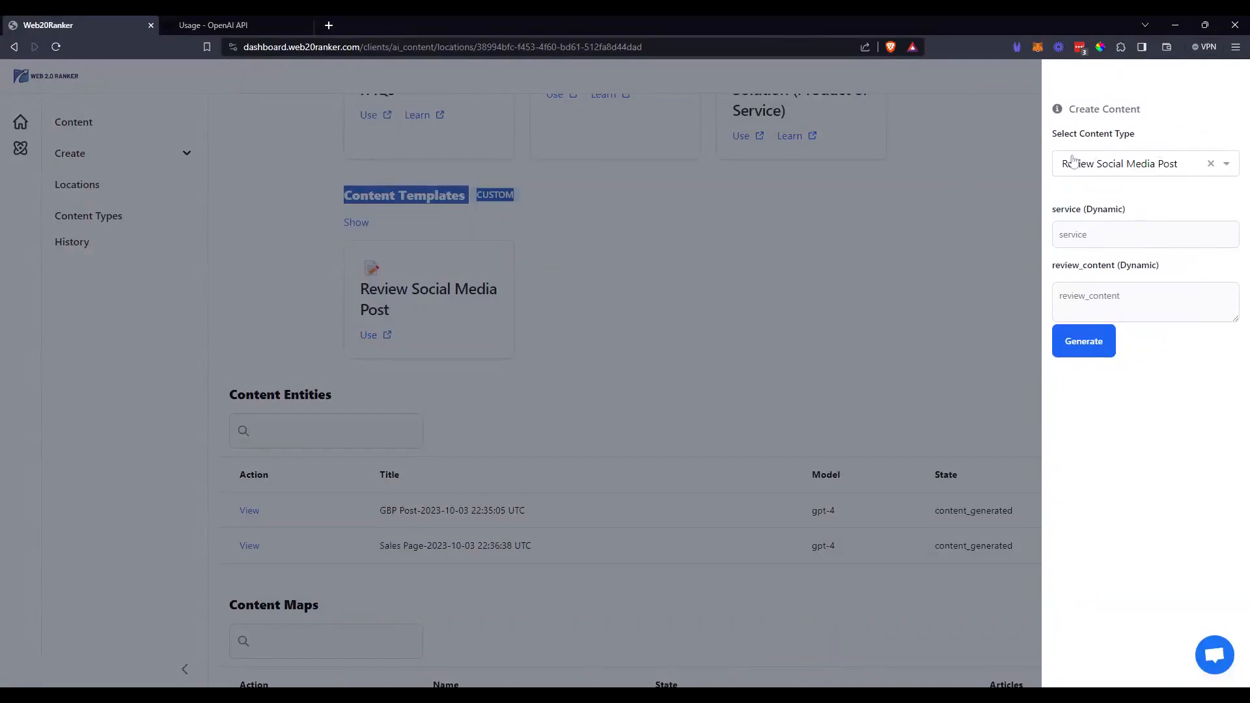
left_click(1114, 236)
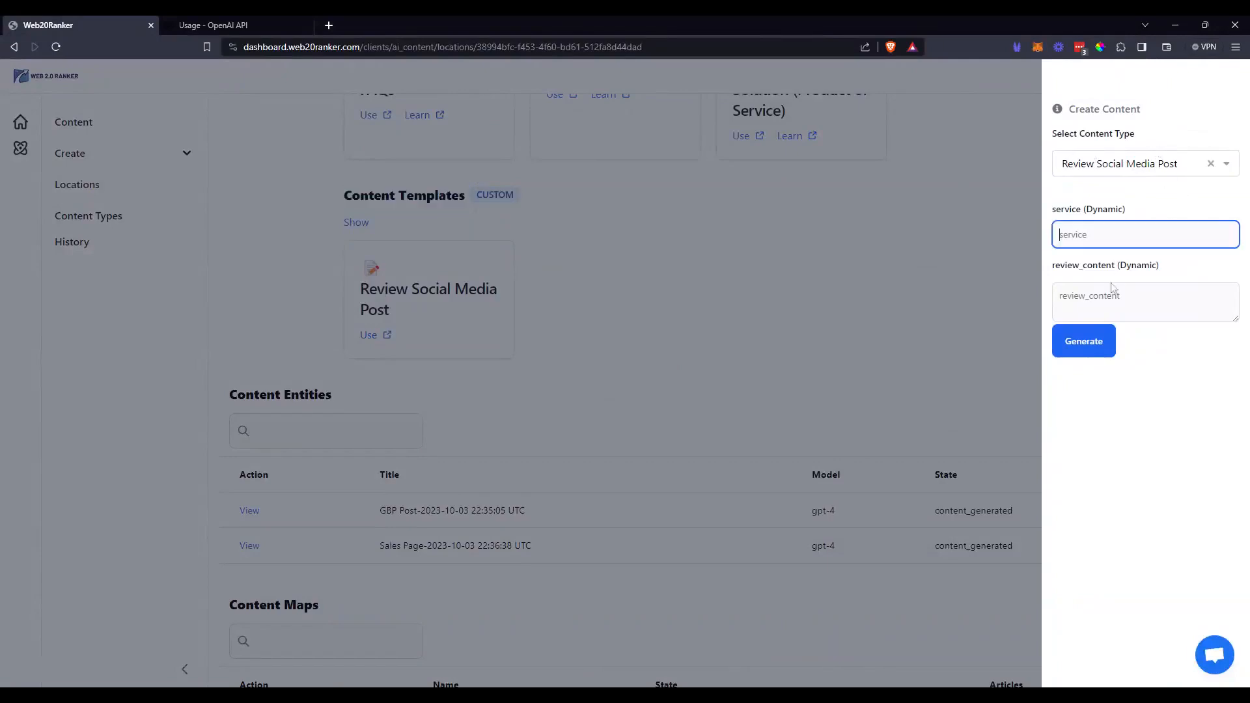
left_click(1114, 300)
left_click(1114, 237)
left_click(1113, 299)
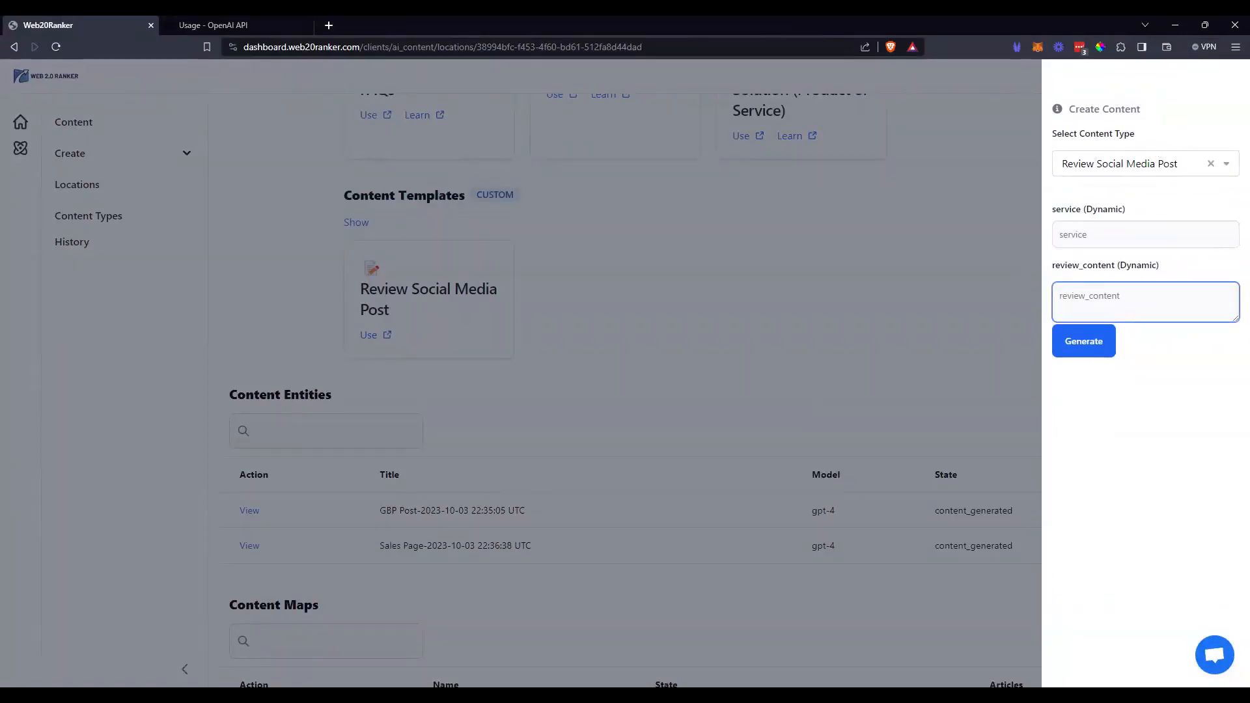
left_click(1114, 236)
left_click(1117, 298)
left_click(1117, 237)
left_click(1117, 298)
left_click(1118, 238)
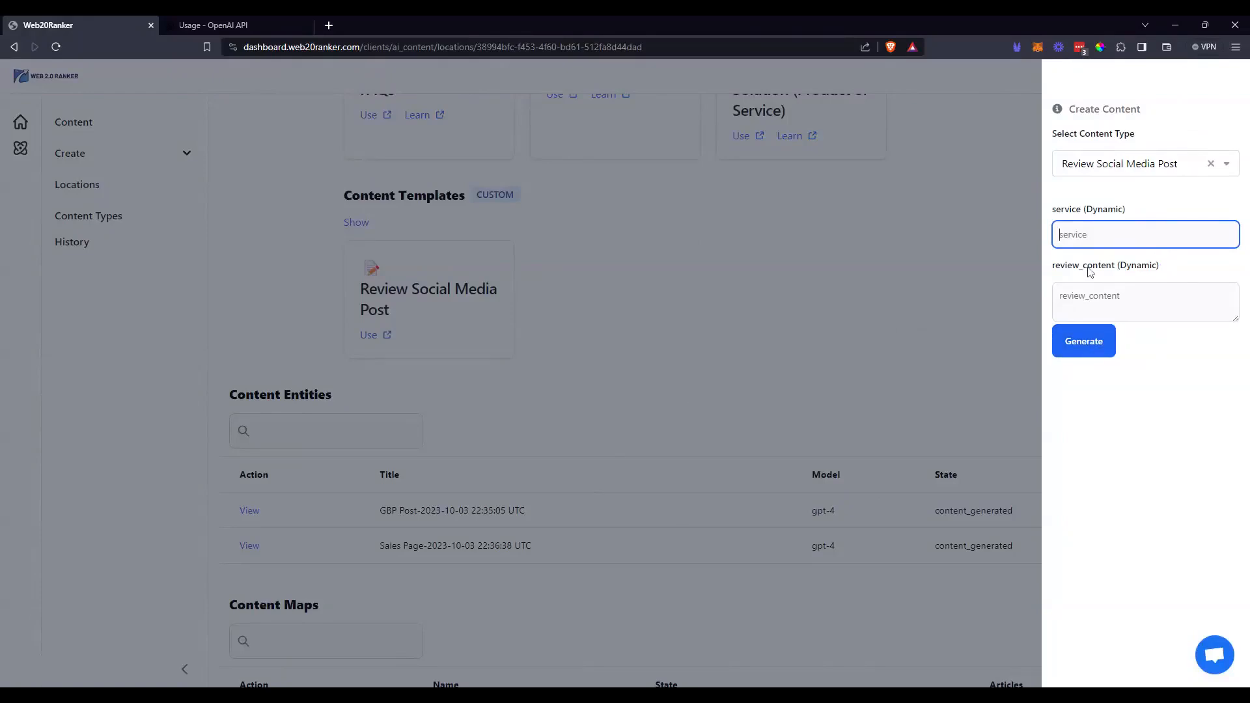
type("hot water heater installation")
key("Tab")
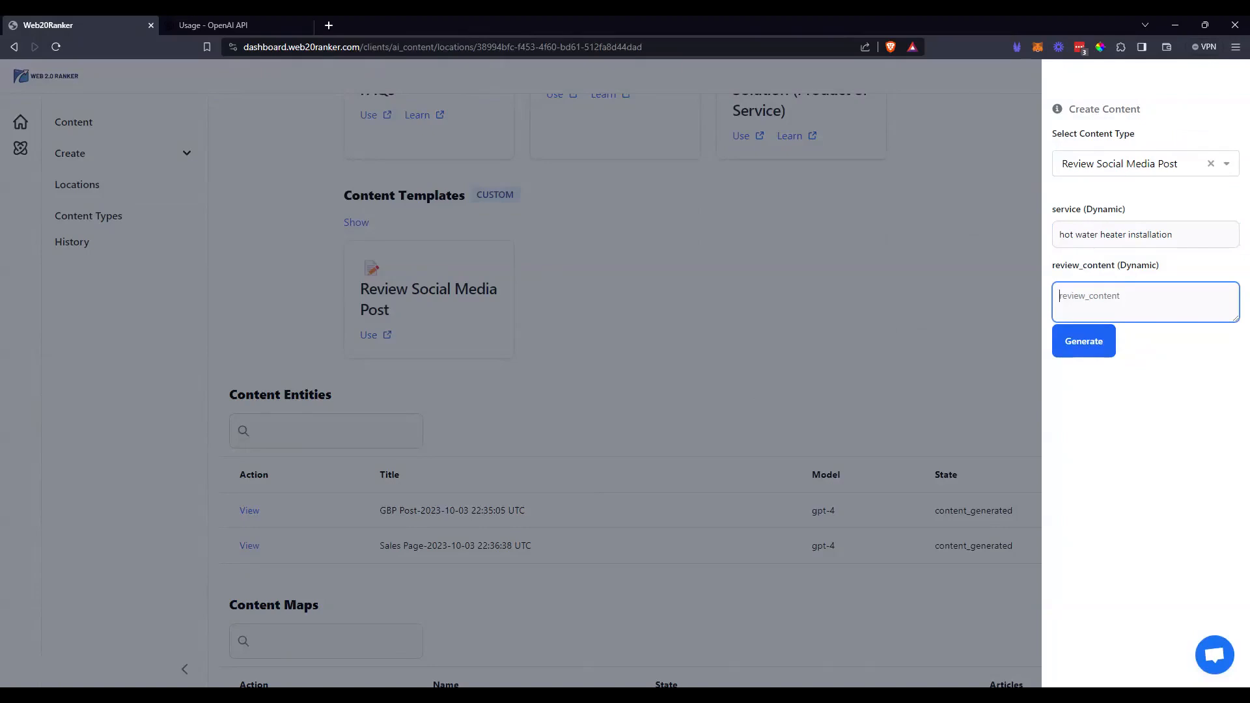
Enter the review content "Had an emergency water heater issue. was solved quickly and very proffesional." and generate the post to read it.
type("Had an emergency water heater issue. w")
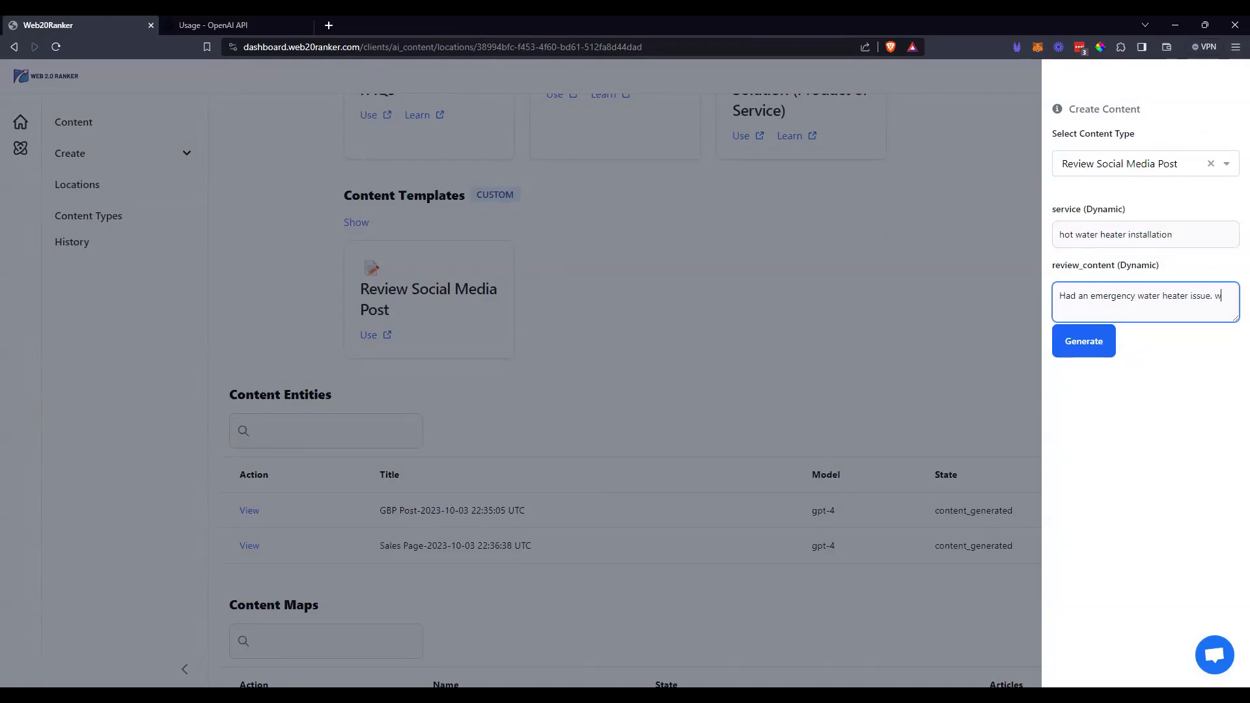
type("as solved quickly and very proffesion")
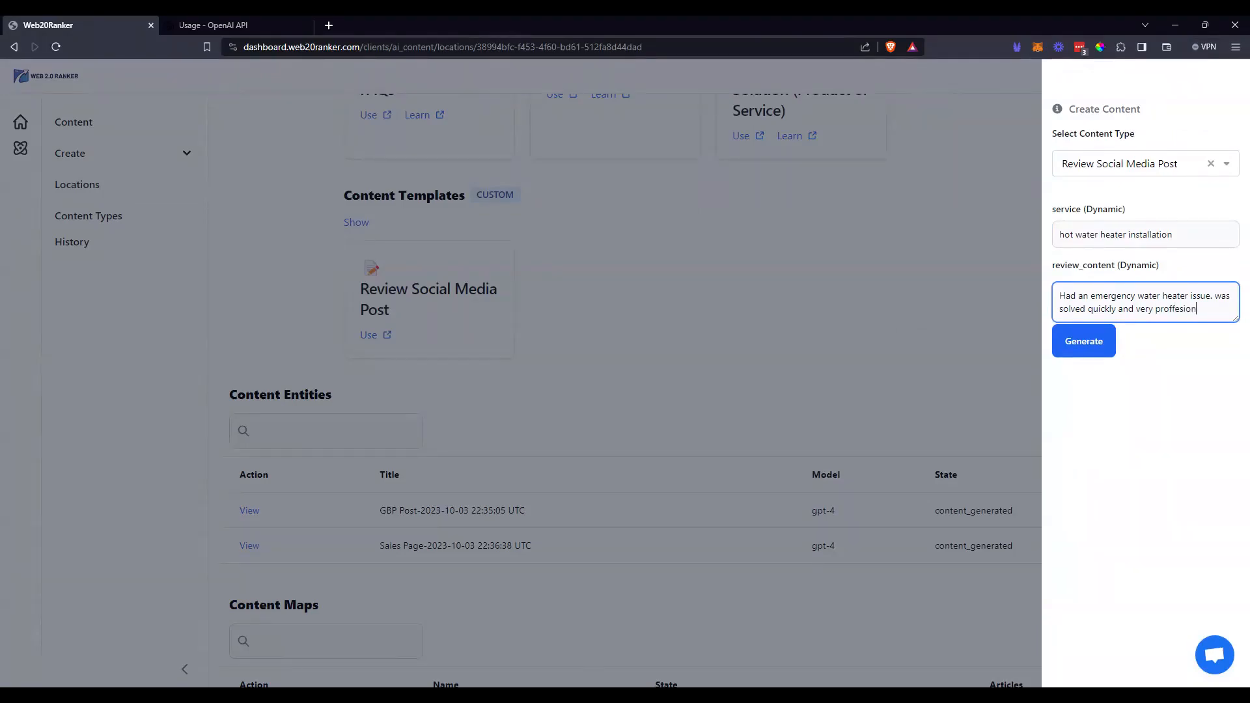
type("al.")
double_click(1180, 310)
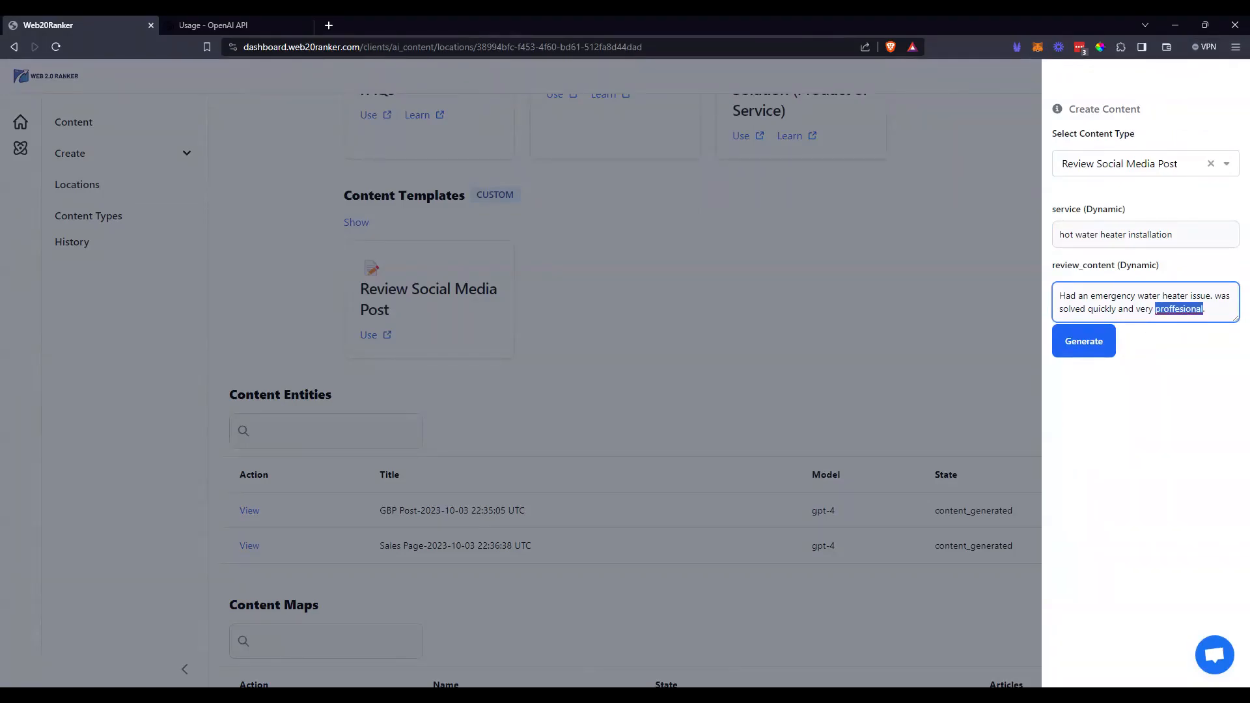
left_click(1173, 313)
left_click(1089, 348)
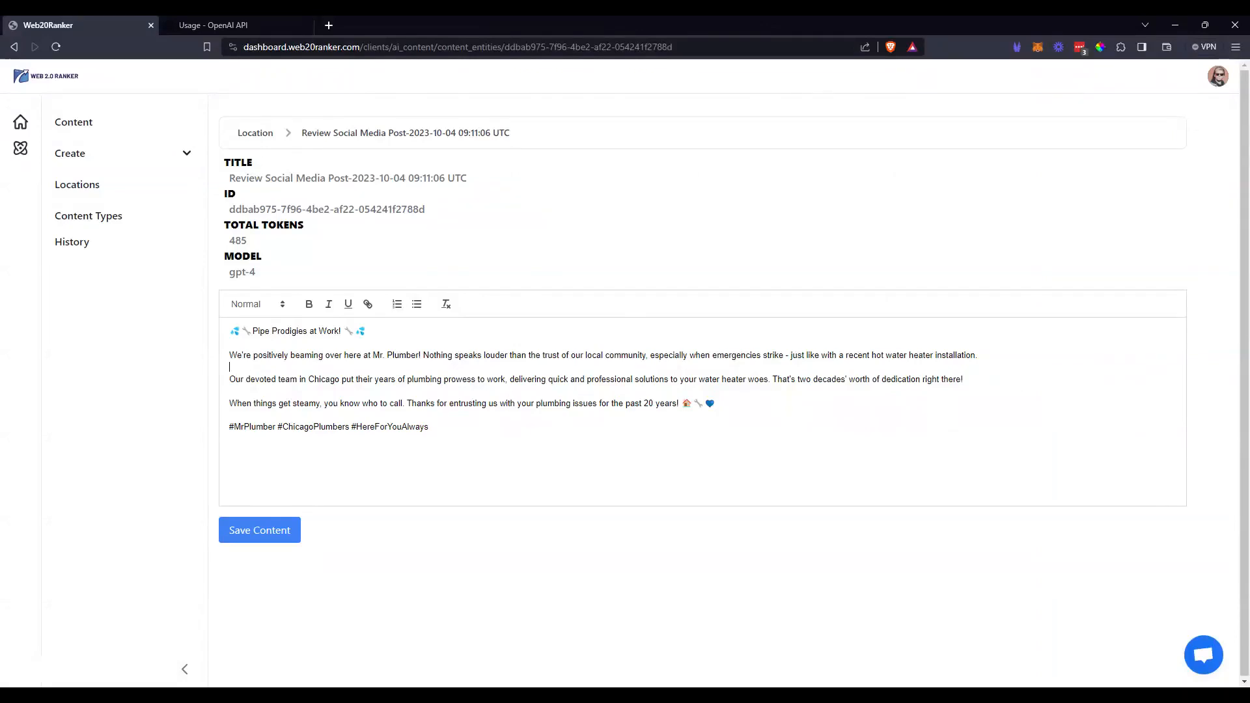
left_click_drag(253, 403, 231, 391)
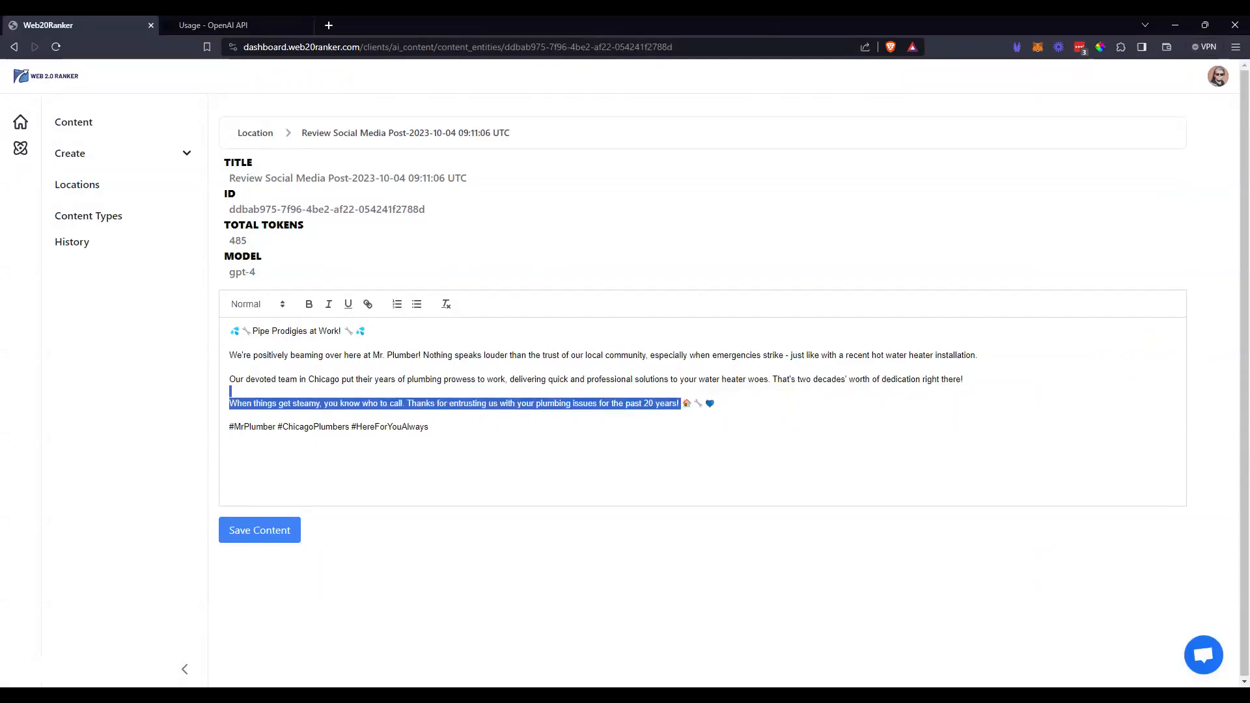
left_click(916, 381)
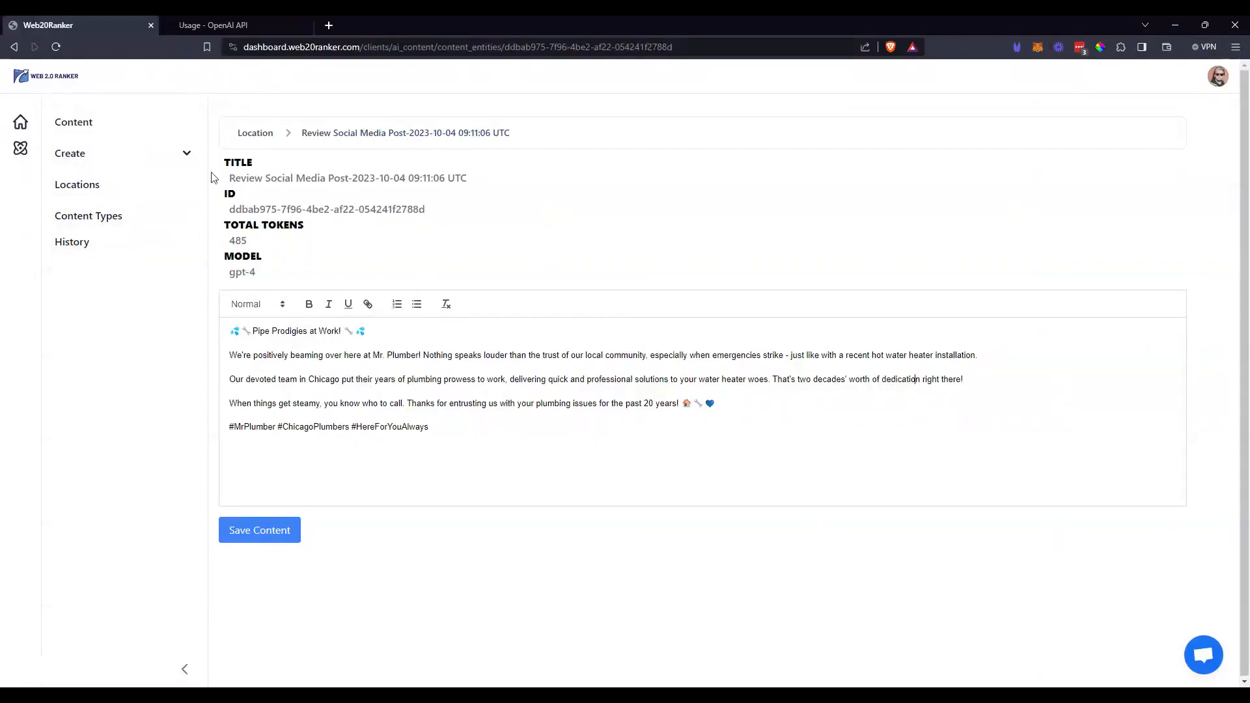
Open the Review Social Media Post content type for editing and enlarge its first User message box to show the full text.
left_click(101, 219)
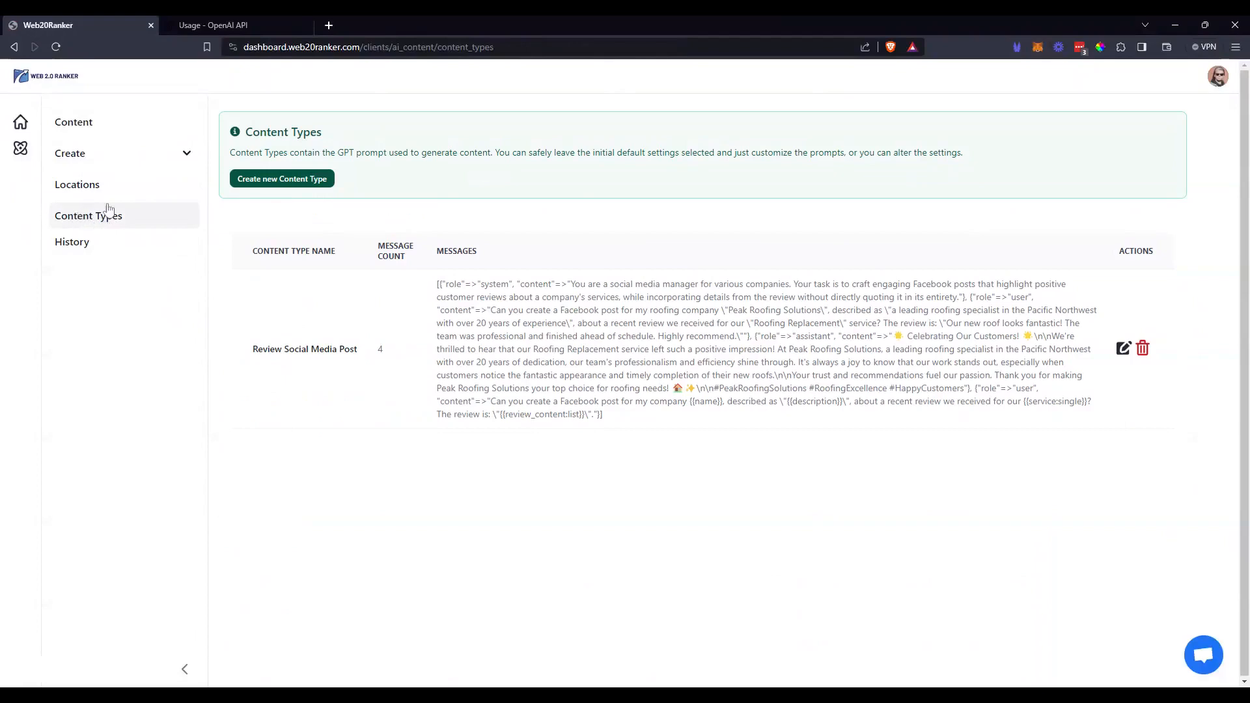
left_click(1122, 349)
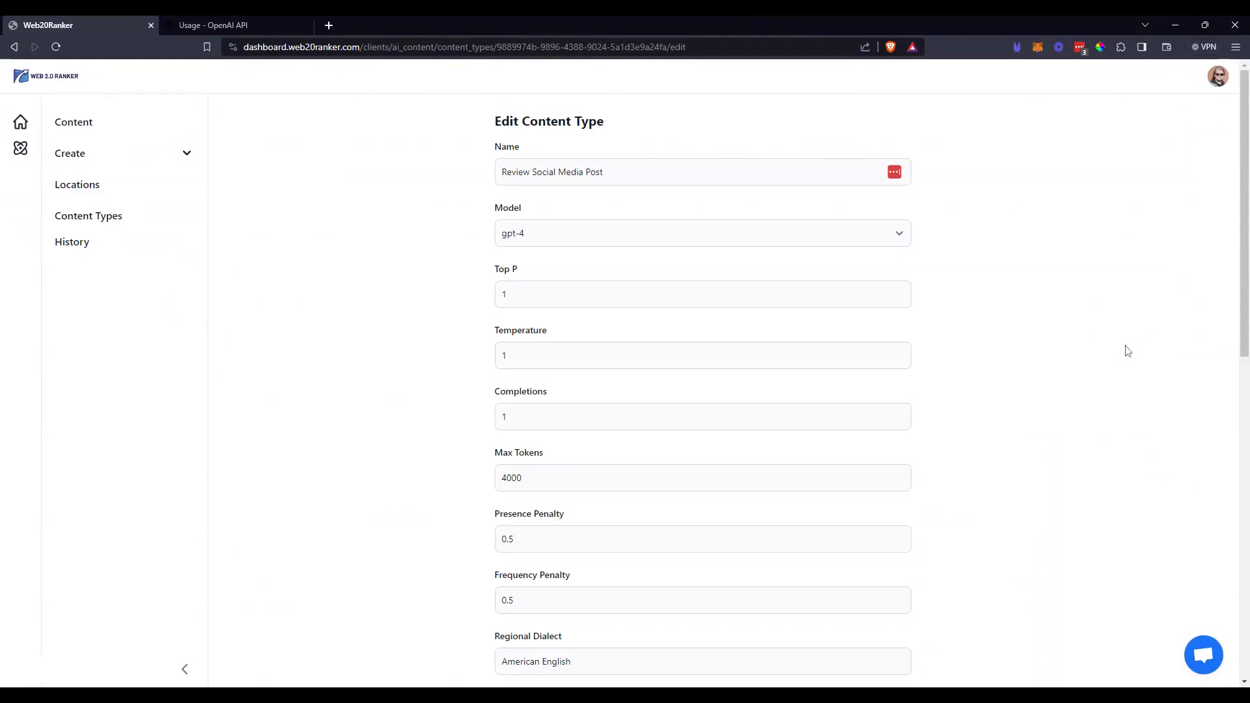
scroll(473, 306, "down", 10)
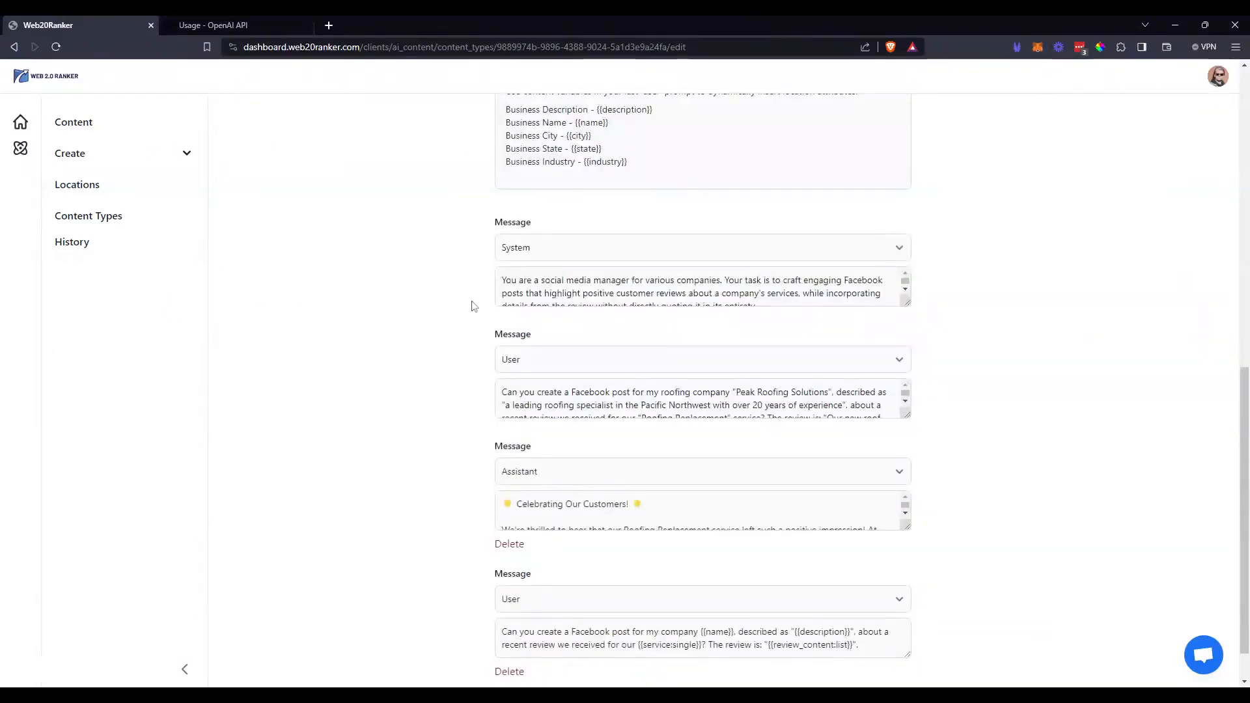
left_click_drag(906, 415, 908, 465)
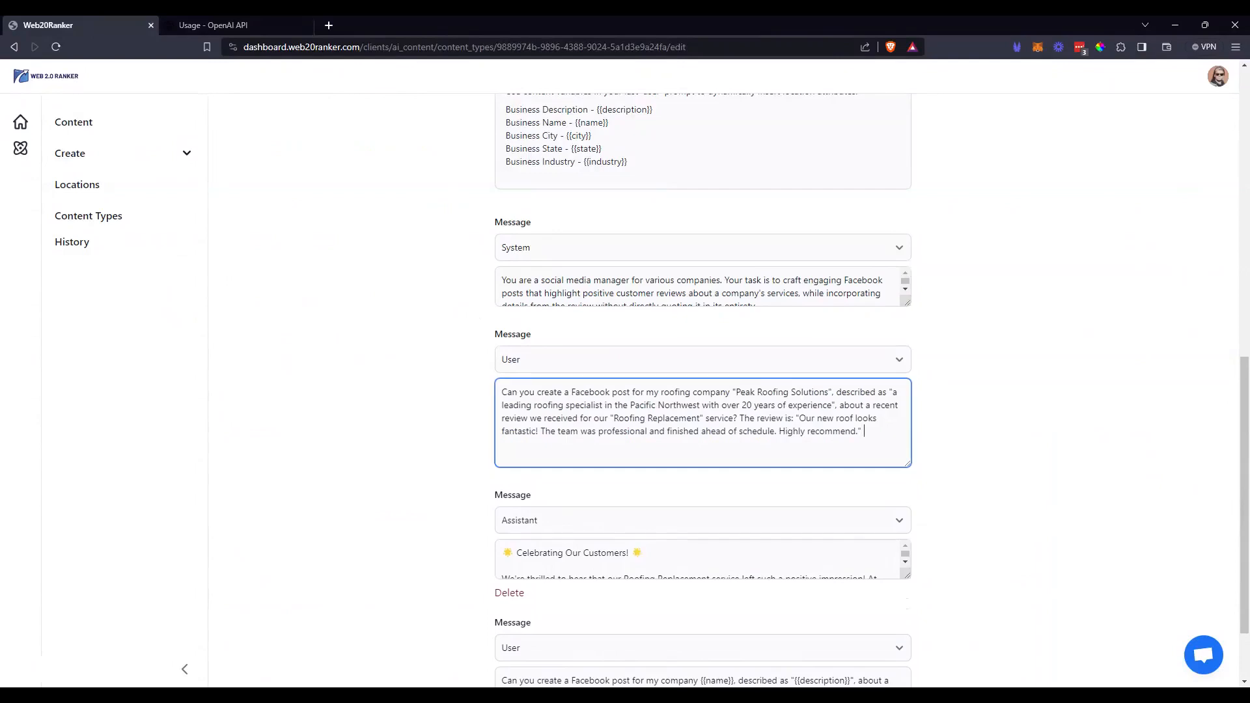
Append a sentence to the first User message asking to include the example company phone number "with a call to action.".
type("Include")
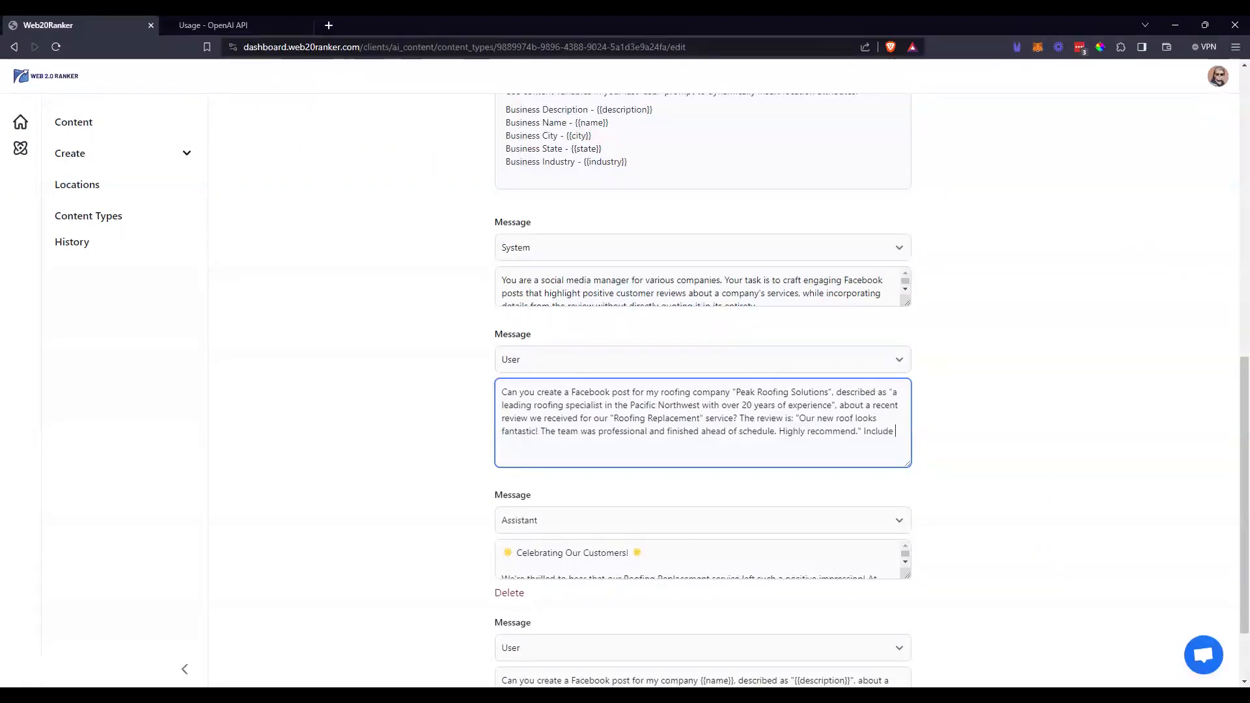
type(" the phone nu")
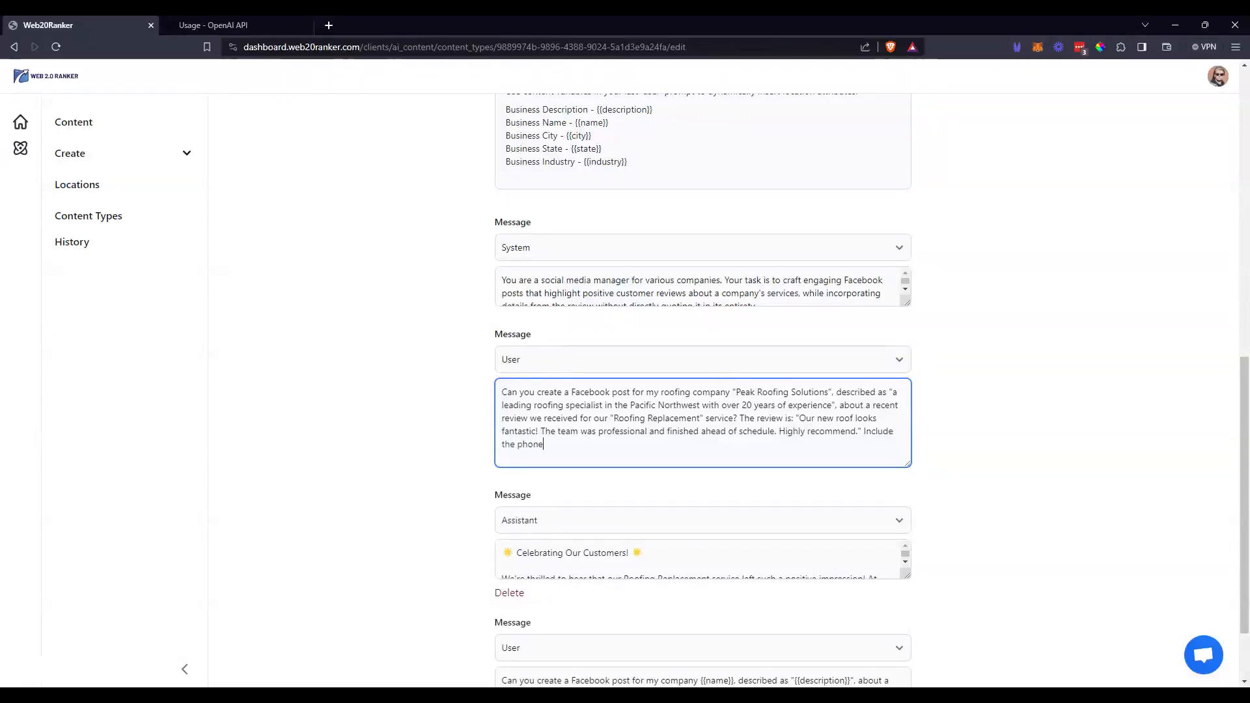
type("mbe")
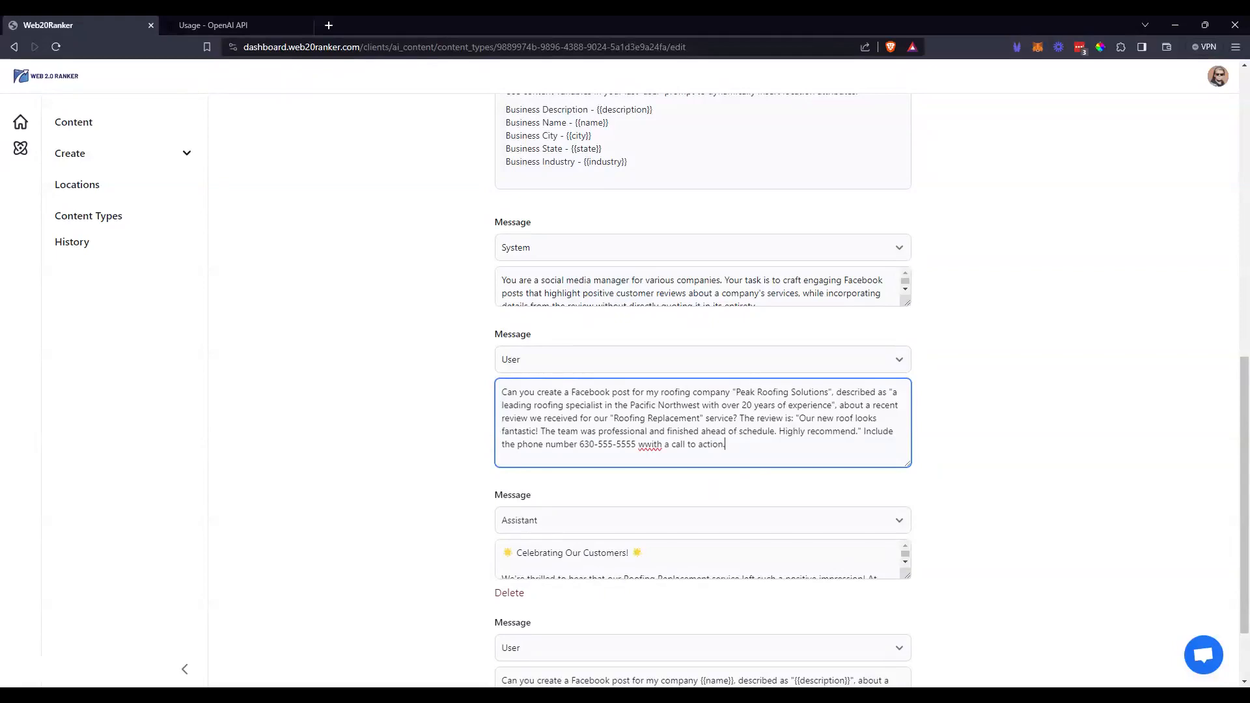
double_click(651, 445)
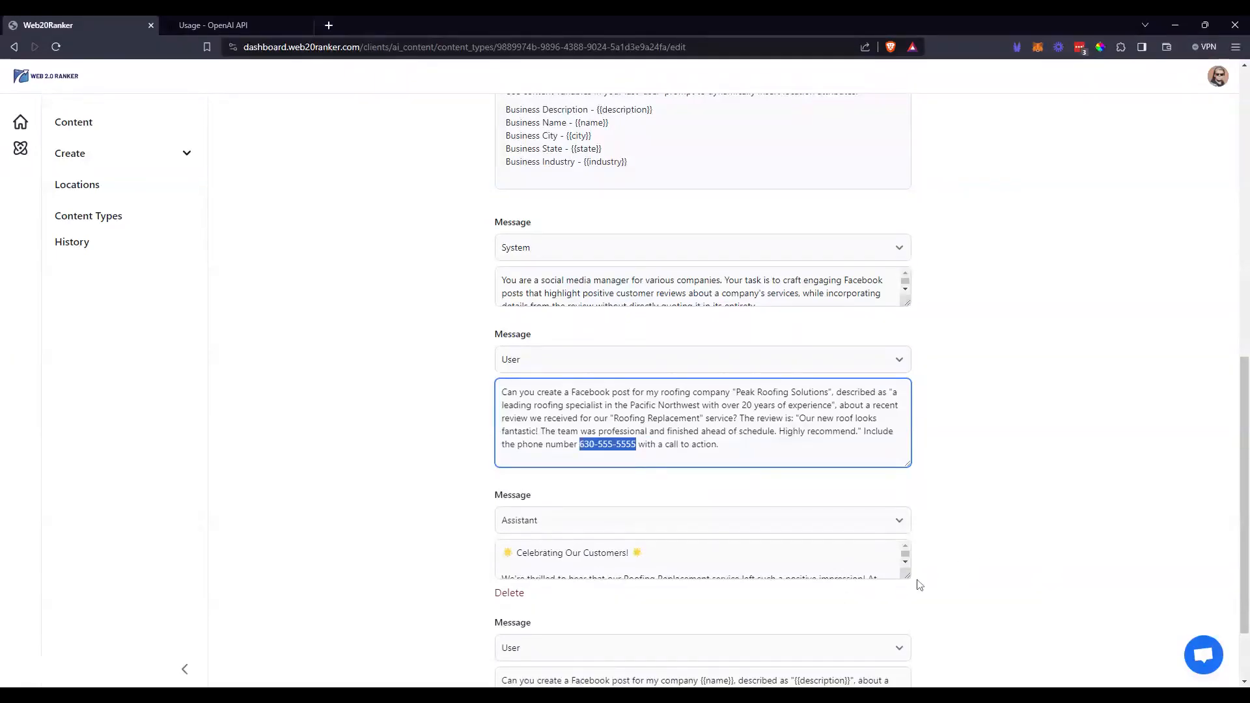
Enlarge the Assistant message box and add "Call now for all your roofing need!" plus the example phone number before the hashtags.
left_click_drag(908, 576, 909, 701)
scroll(1068, 508, "down", 4)
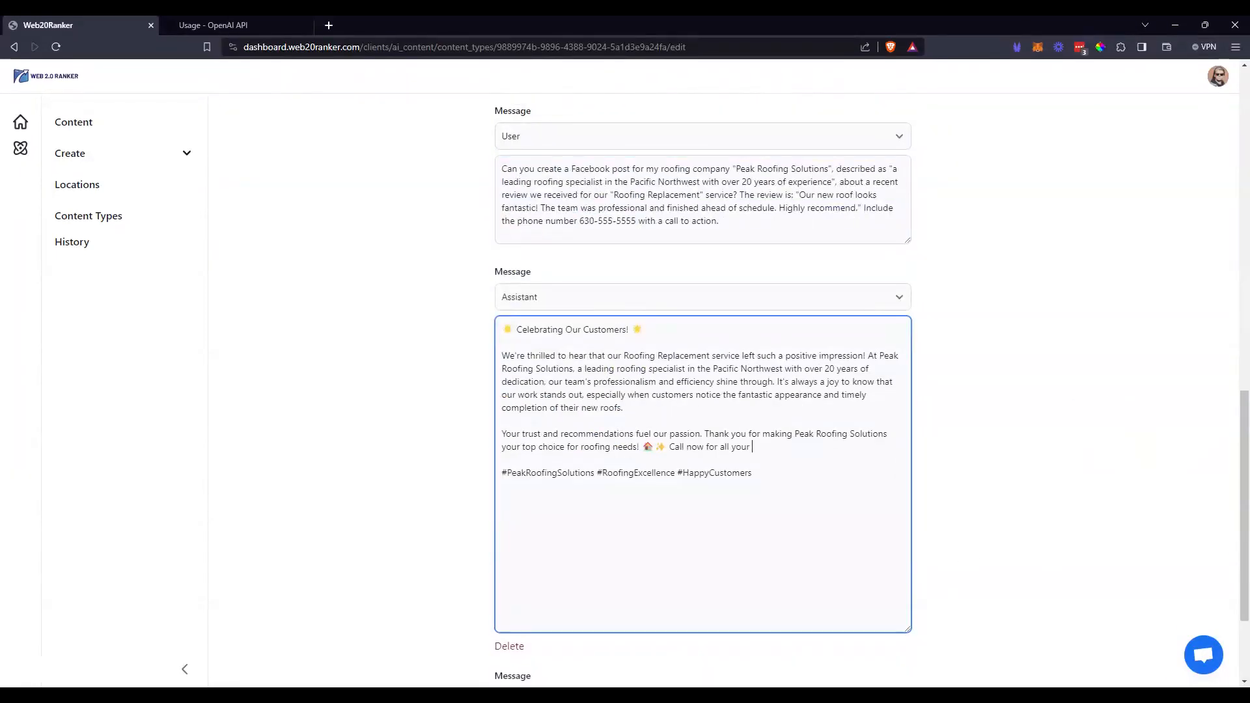
type("roofing need!")
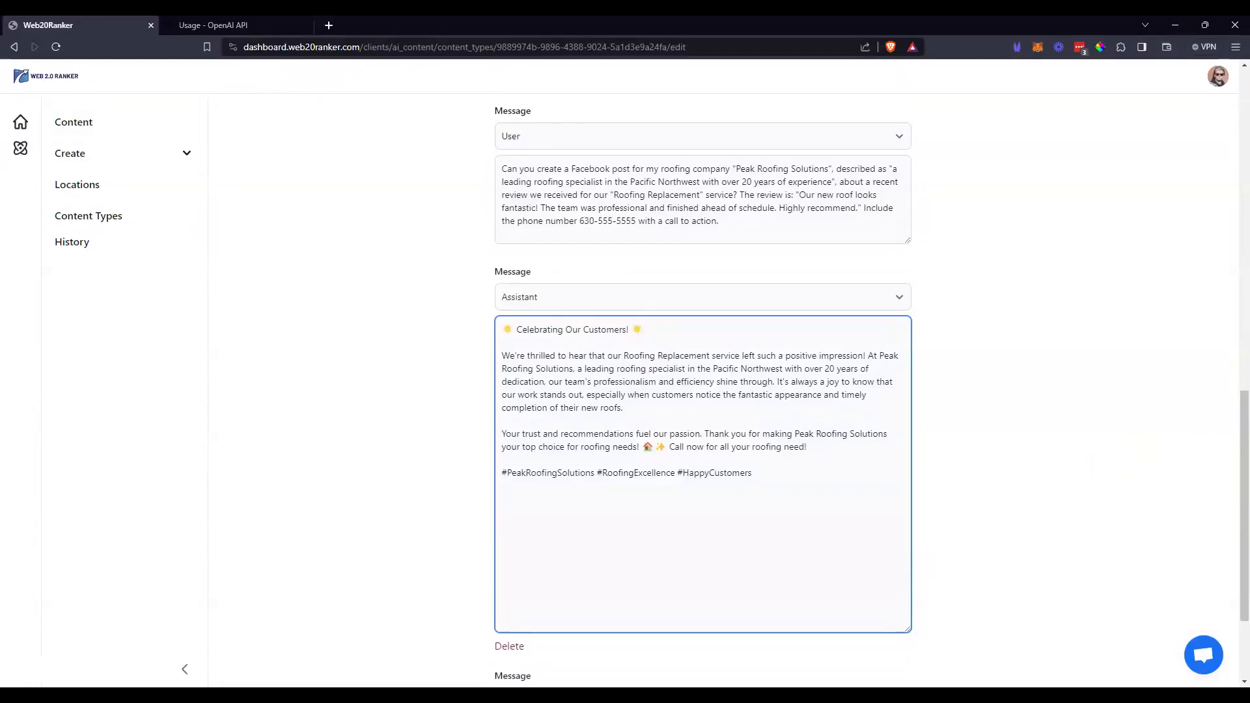
key("ctrl+v")
Copy the phone number call-to-action sentence from the first User message to the end of the last one and enlarge that box.
scroll(954, 515, "down", 3)
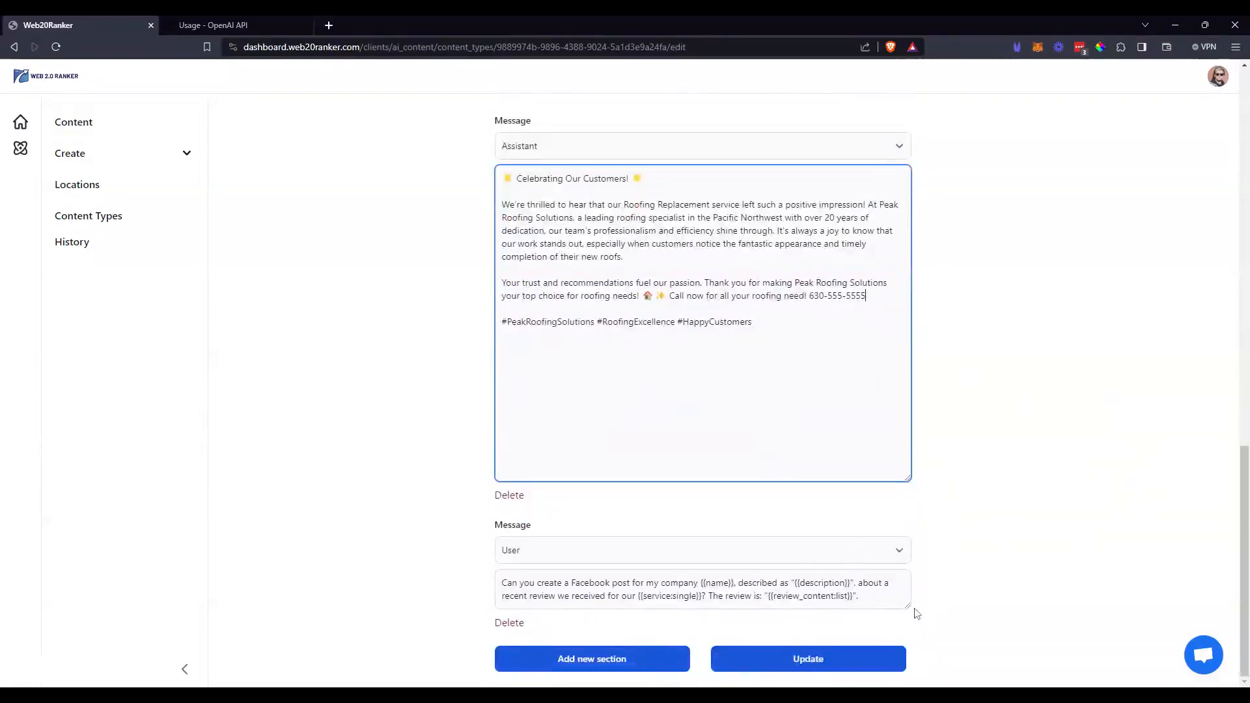
scroll(975, 497, "up", 3)
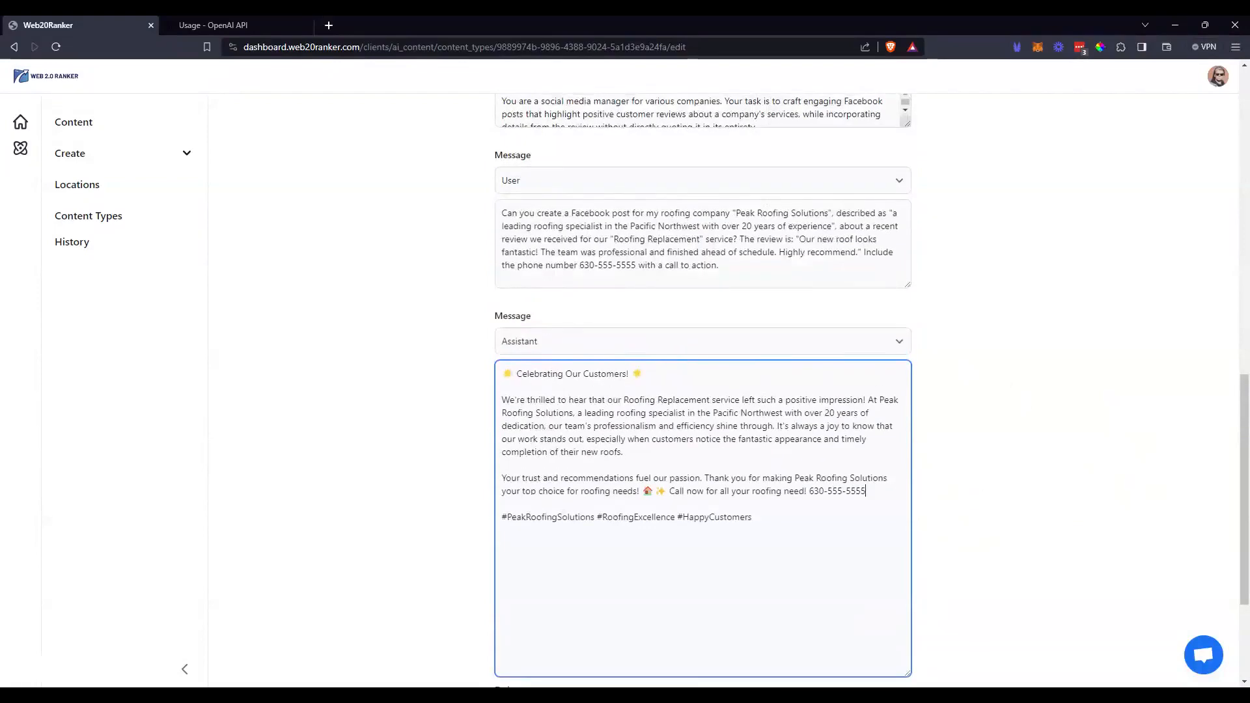
left_click_drag(719, 266, 864, 252)
key("ctrl+c")
scroll(996, 515, "down", 2)
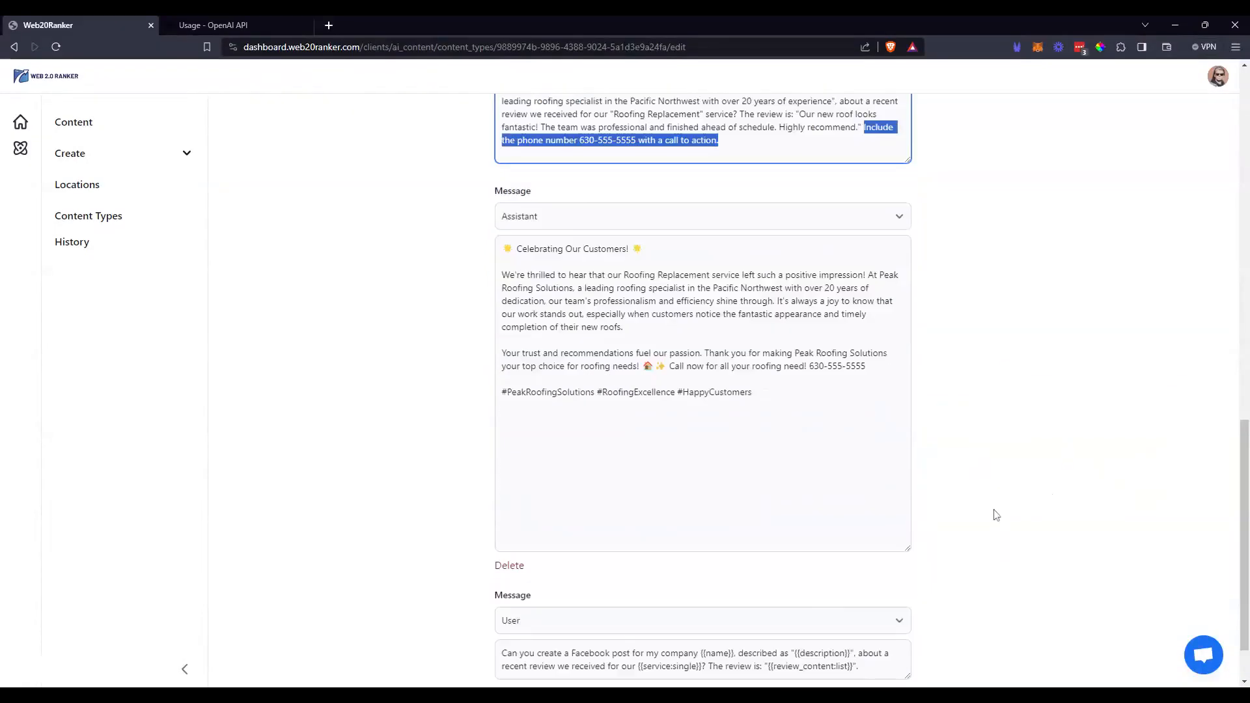
scroll(996, 515, "down", 1)
left_click(911, 605)
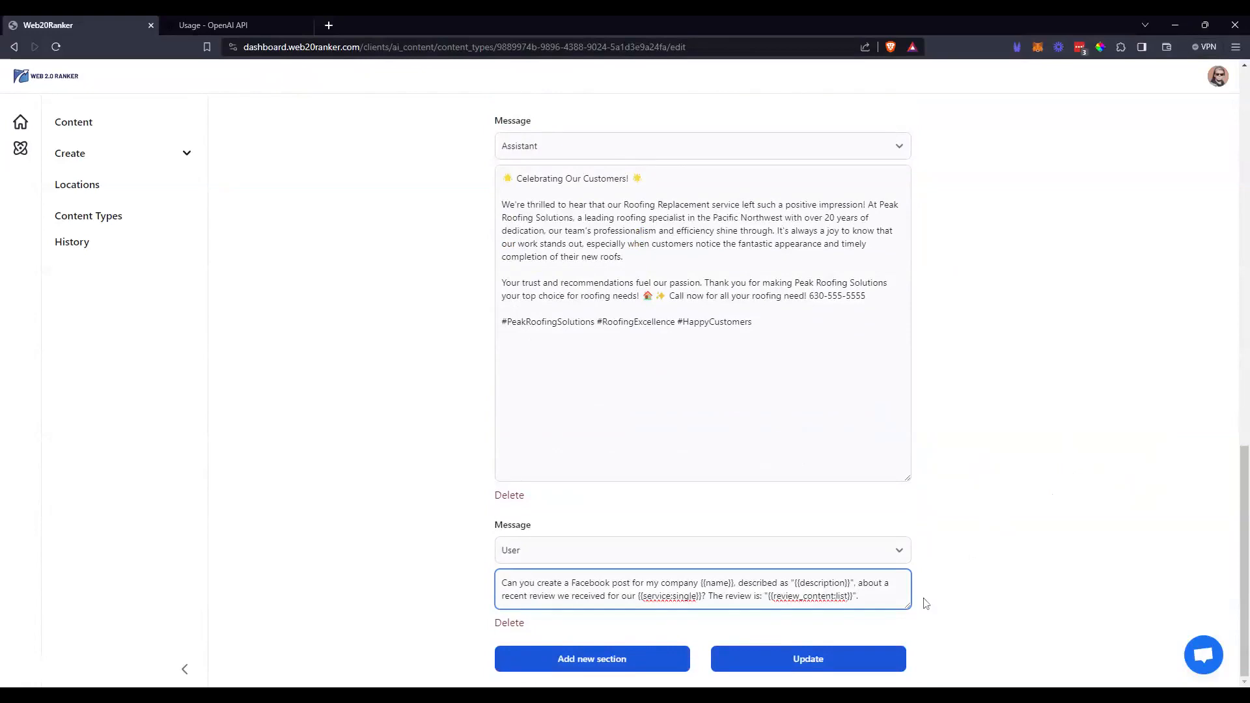
key("ctrl+v")
left_click_drag(908, 608, 915, 648)
Select the phone number in the last User message and check the list of available content variables.
left_click_drag(579, 609, 636, 609)
scroll(1060, 479, "up", 6)
scroll(1060, 479, "up", 4)
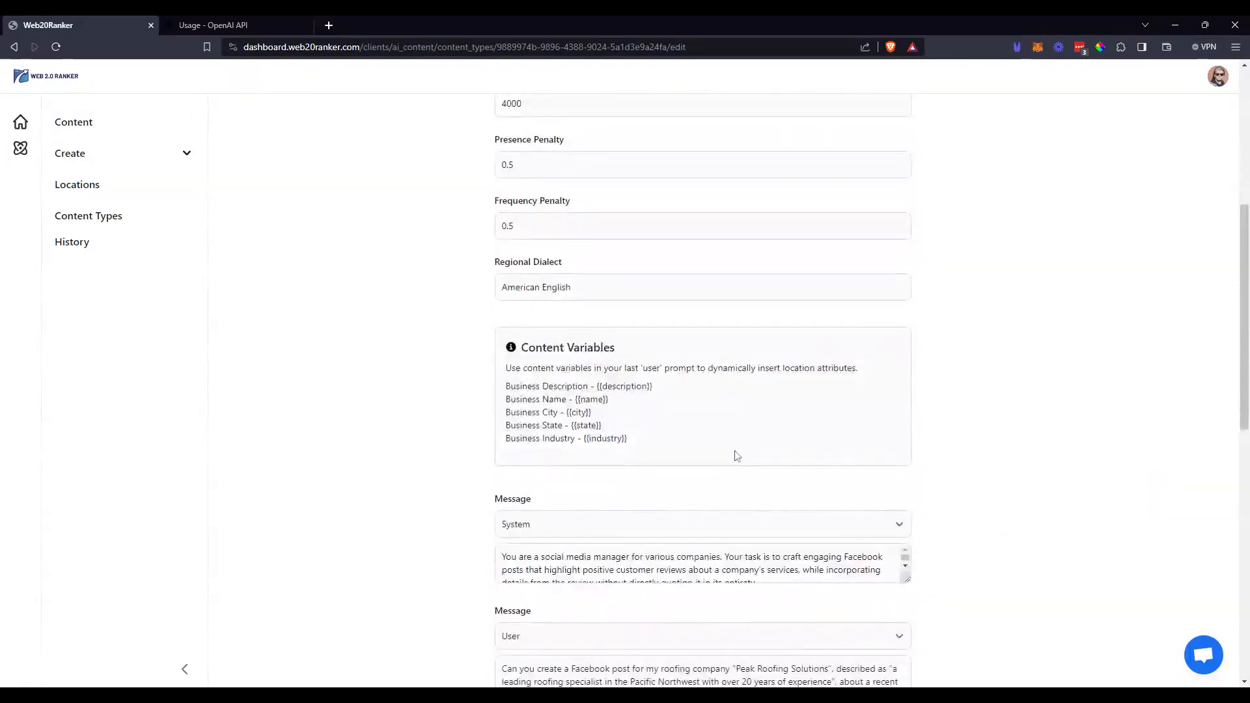